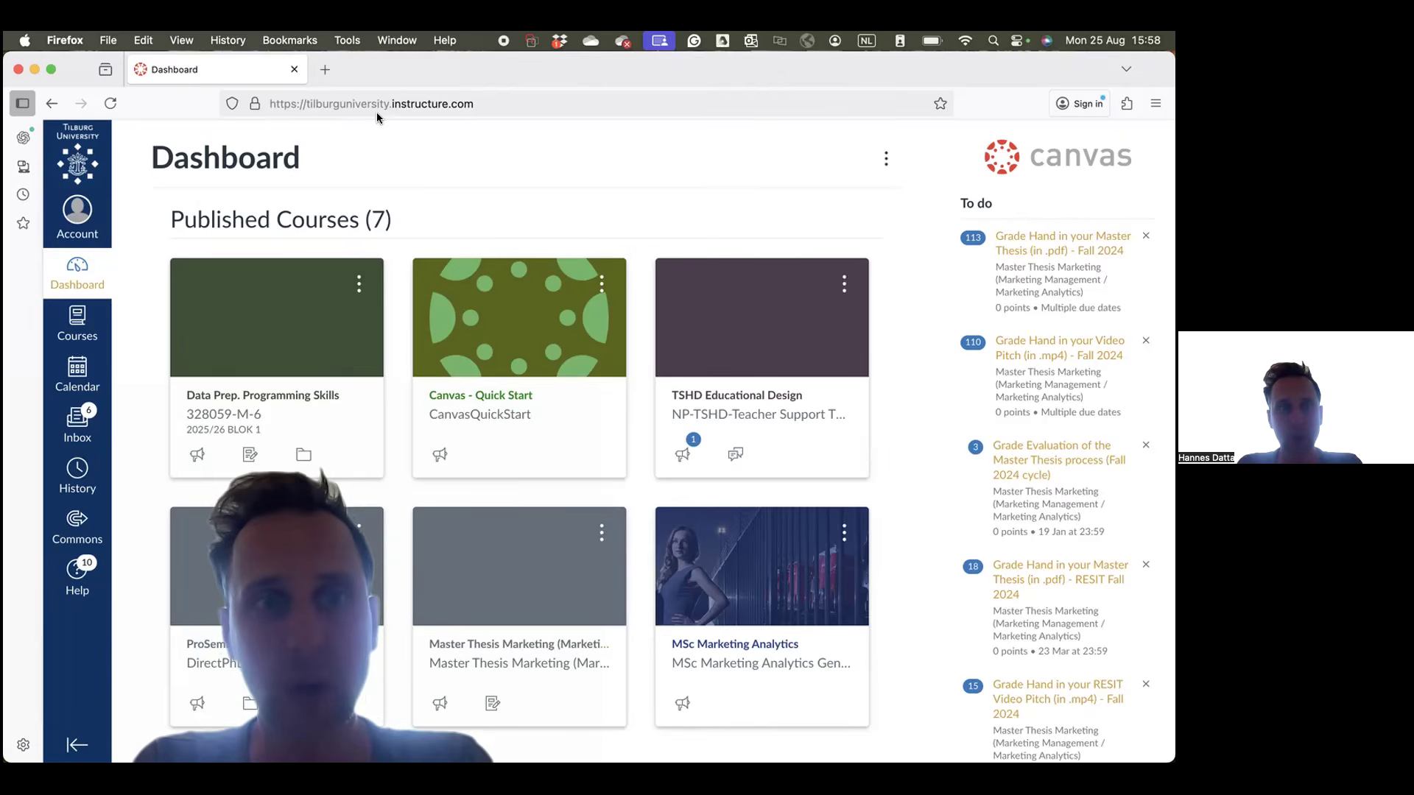
Step: Open chatbot.tilburg.ai in a new browser tab and start chatting to reach the chatbot overview
{"action": "key", "text": "super+t"}
{"action": "type", "text": "c"}
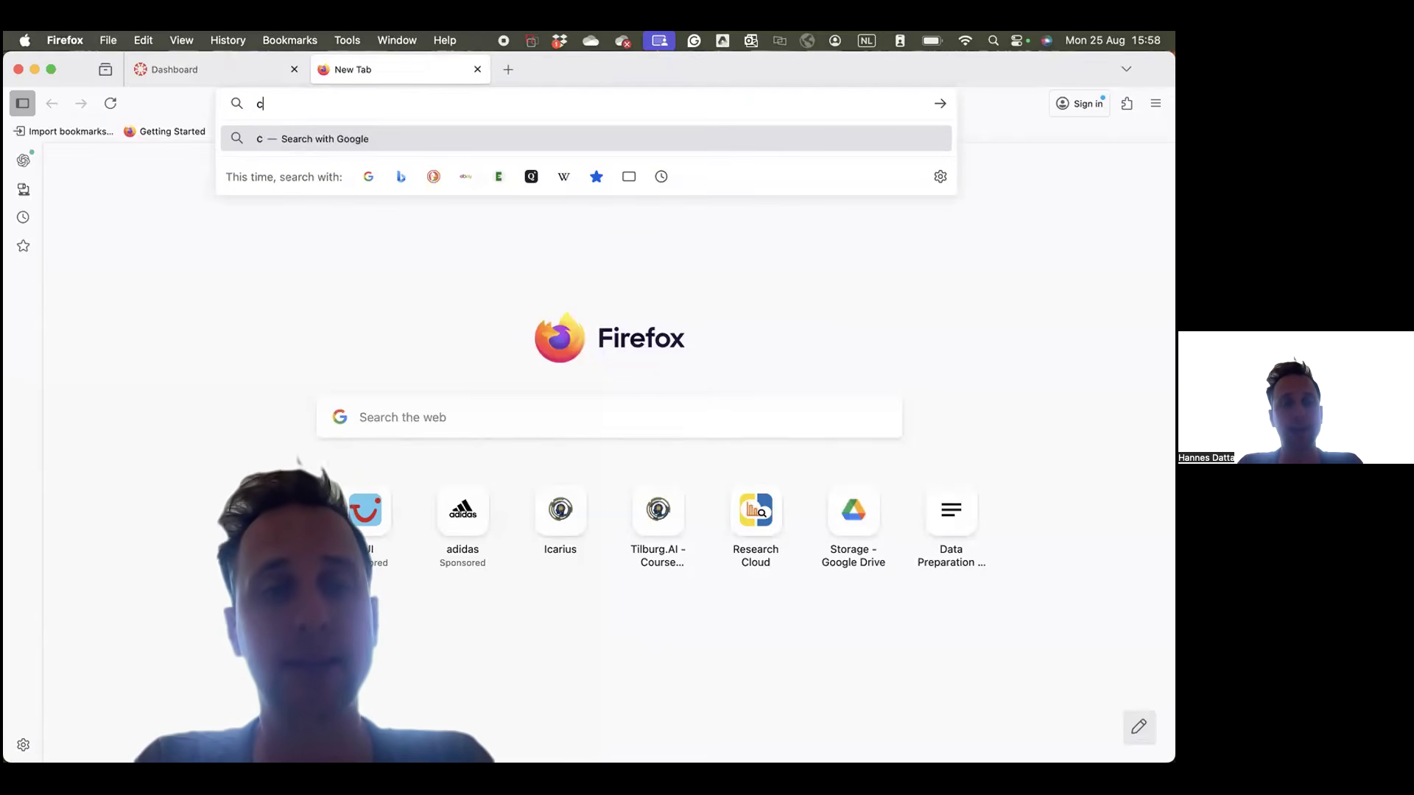
{"action": "type", "text": "hatbot."}
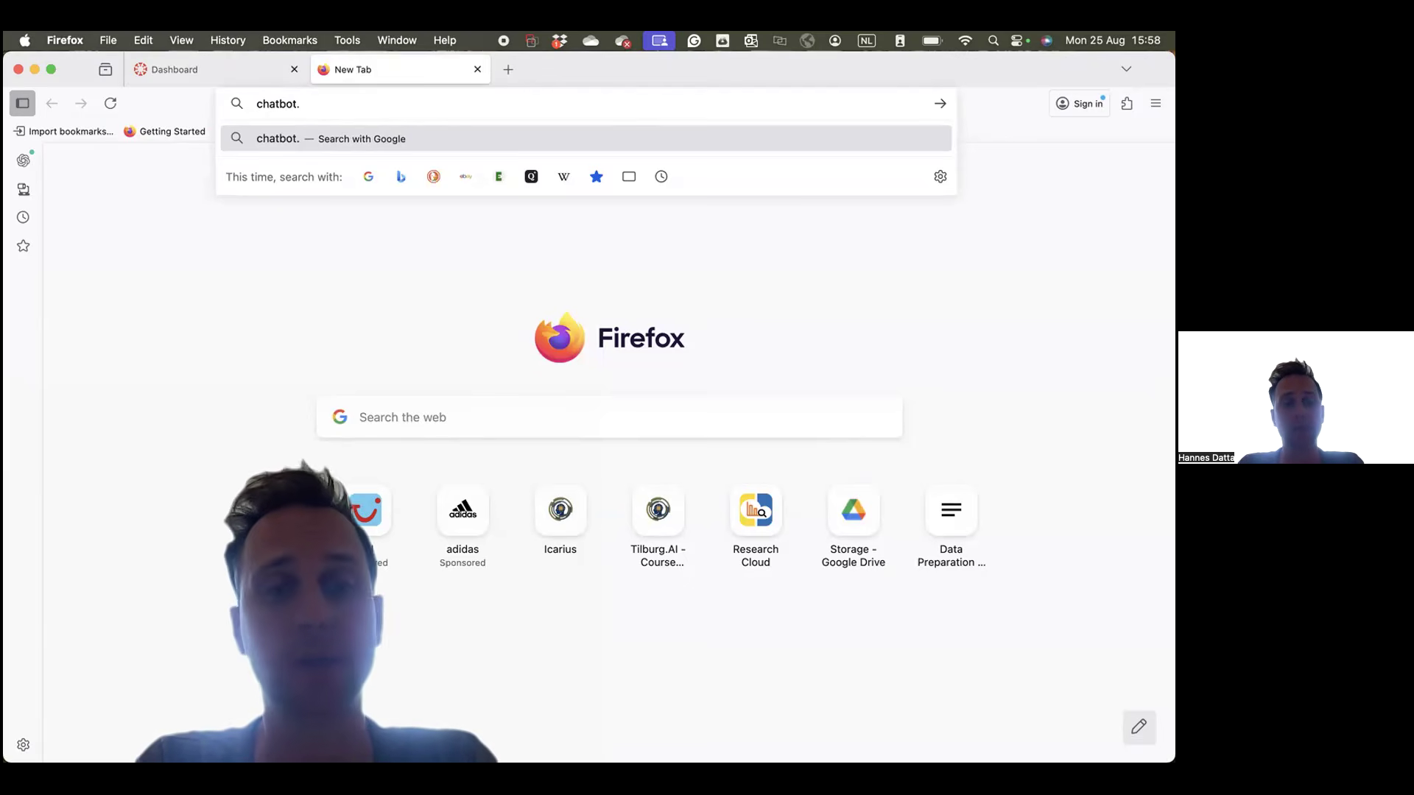
{"action": "type", "text": "tilburg.ai"}
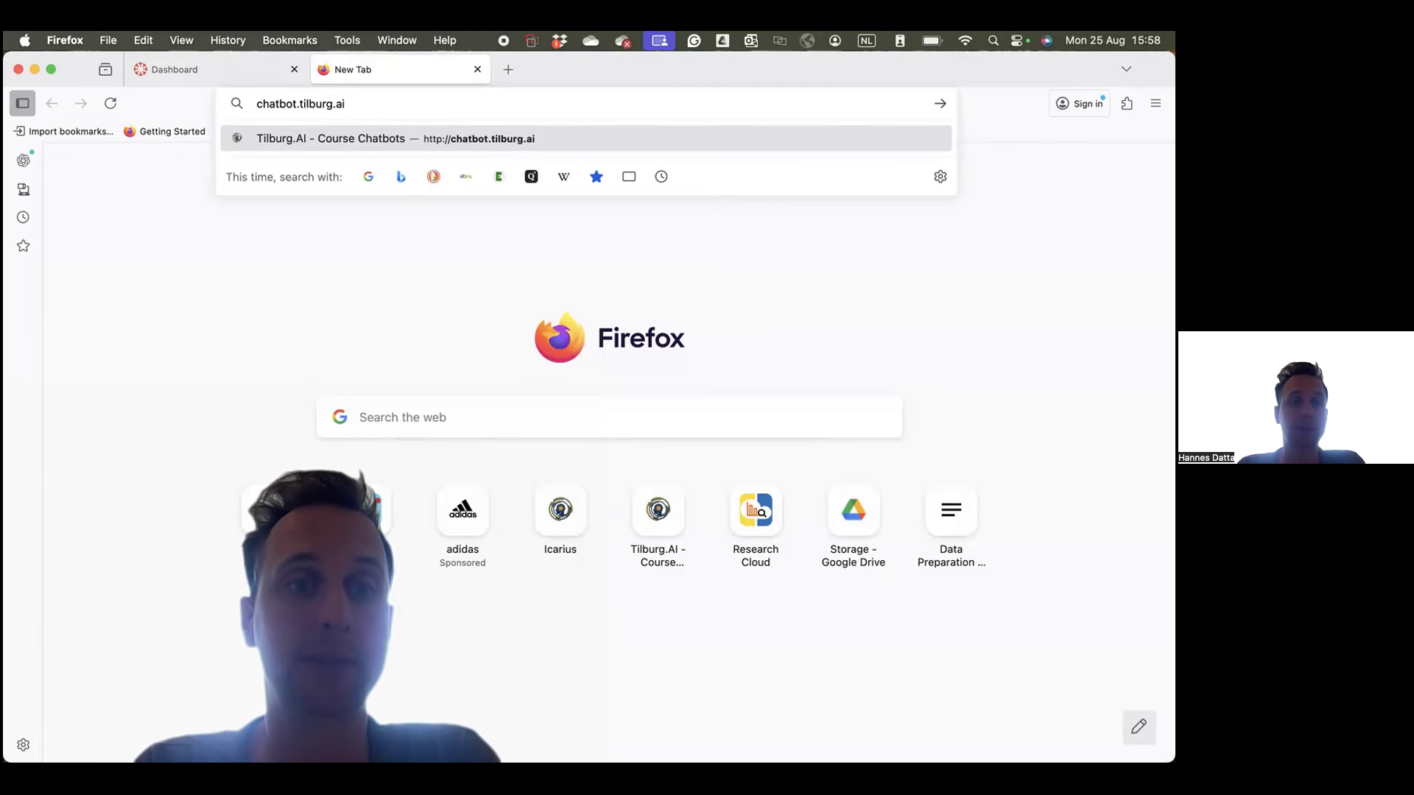
{"action": "key", "text": "Return"}
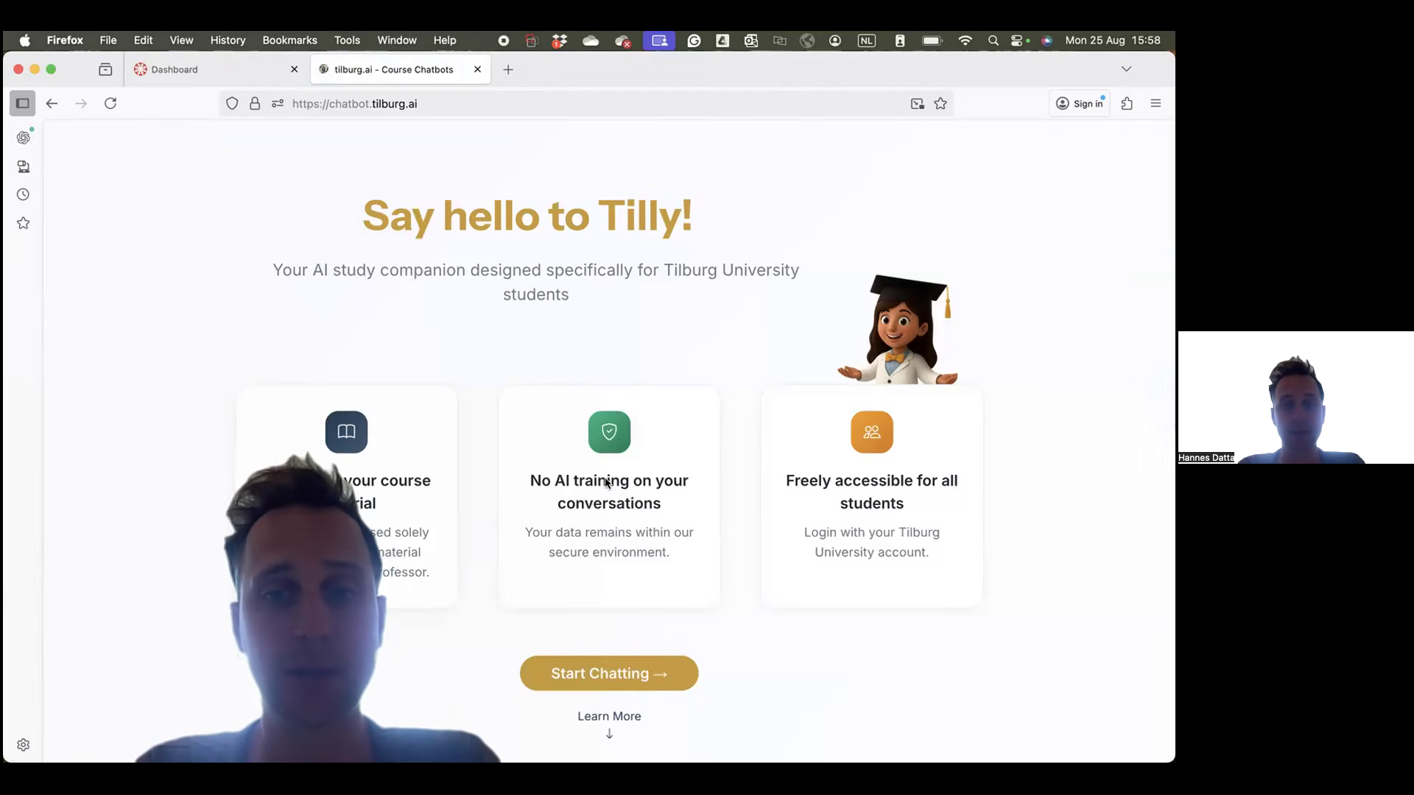
{"action": "left_click", "coordinate": [600, 680]}
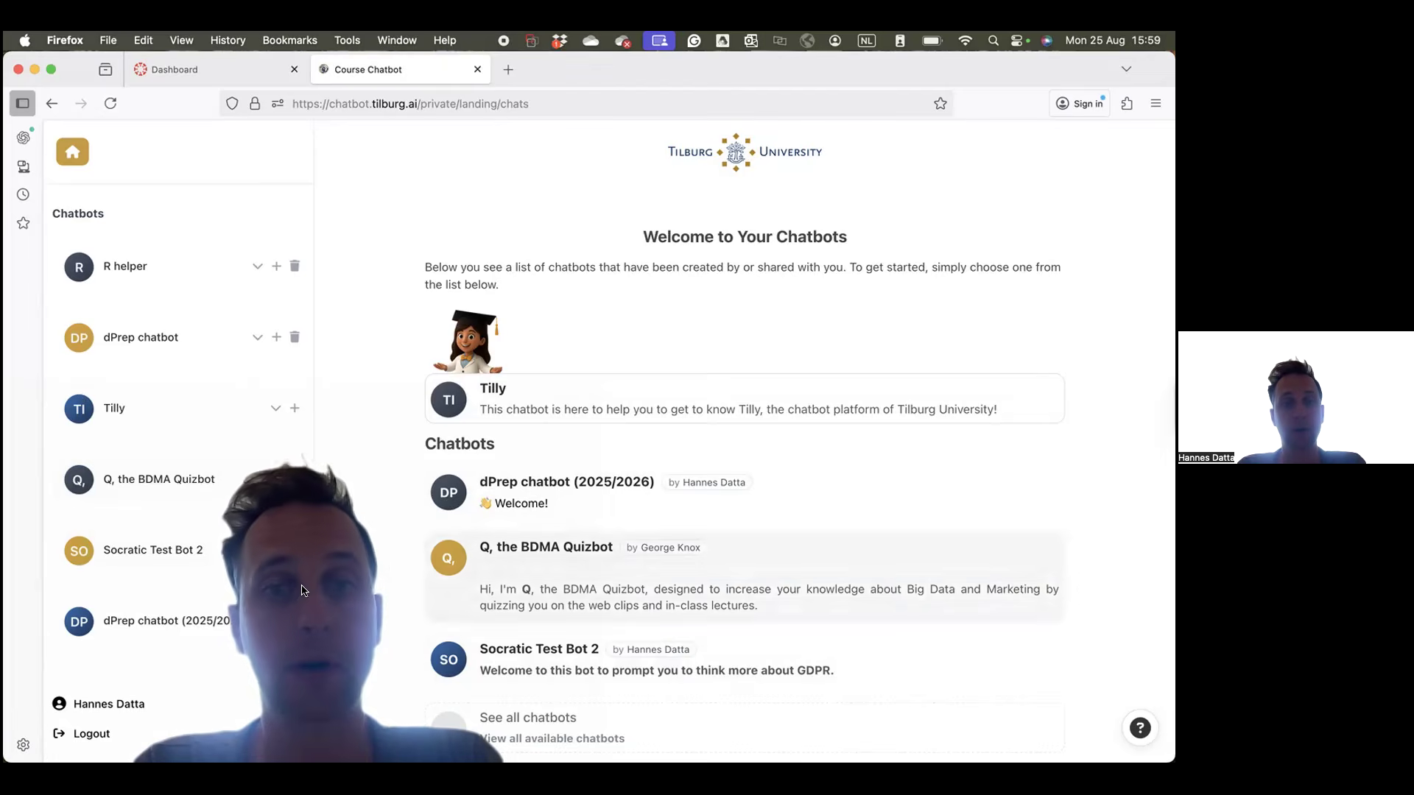
Step: Go to the chatbot management page, look at the blank creation form, and open the first dPrep chatbot for editing
{"action": "scroll", "coordinate": [361, 659], "scroll_direction": "down", "scroll_amount": 3}
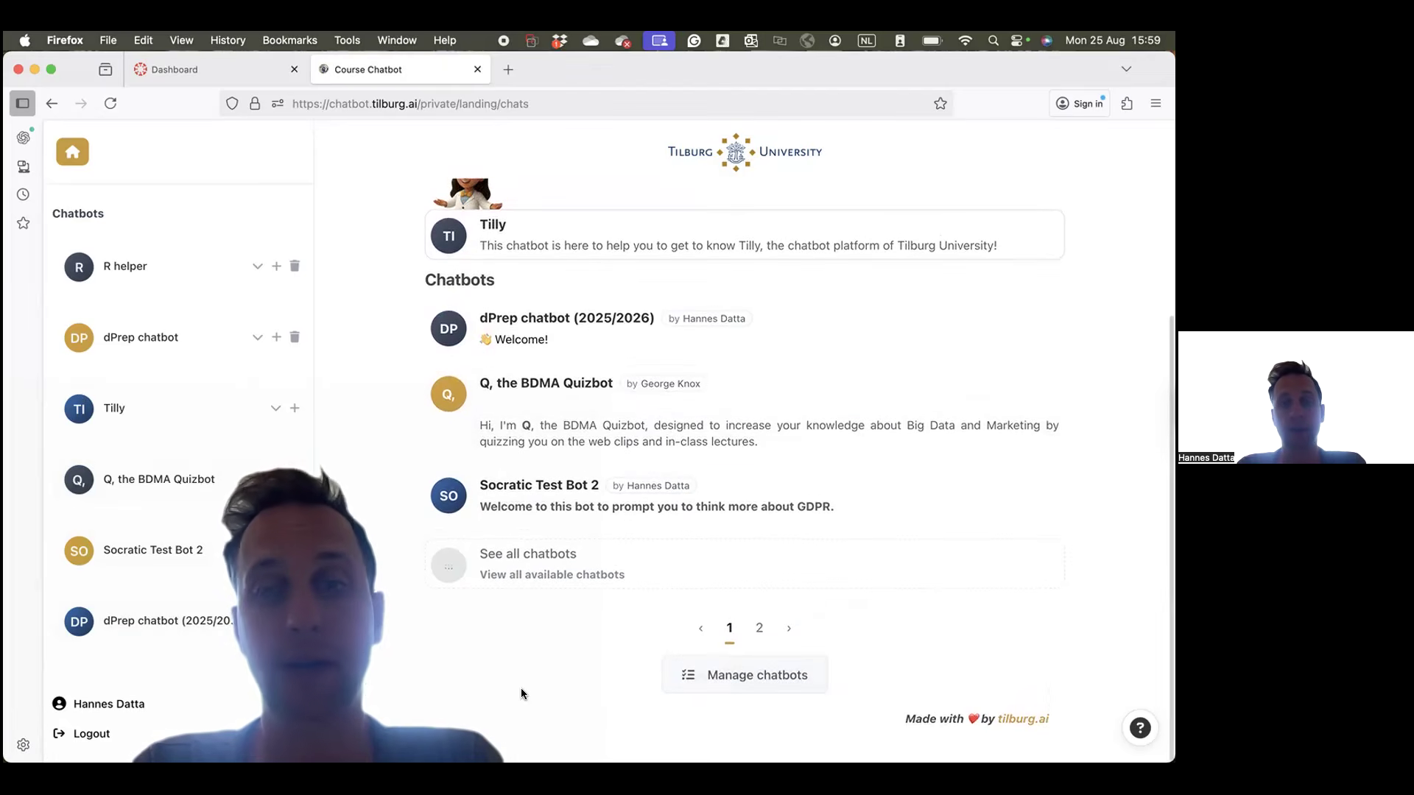
{"action": "left_click", "coordinate": [685, 681]}
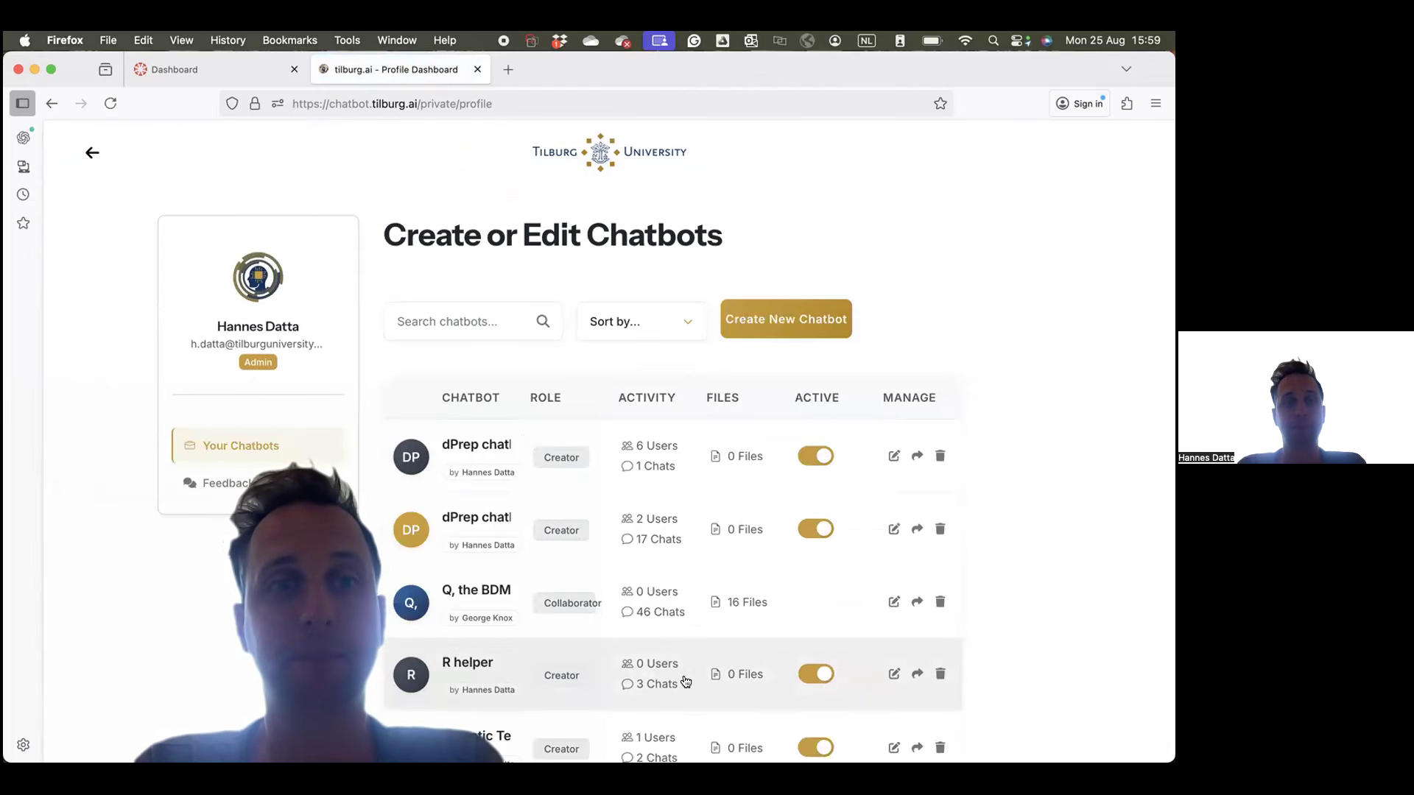
{"action": "left_click", "coordinate": [751, 333]}
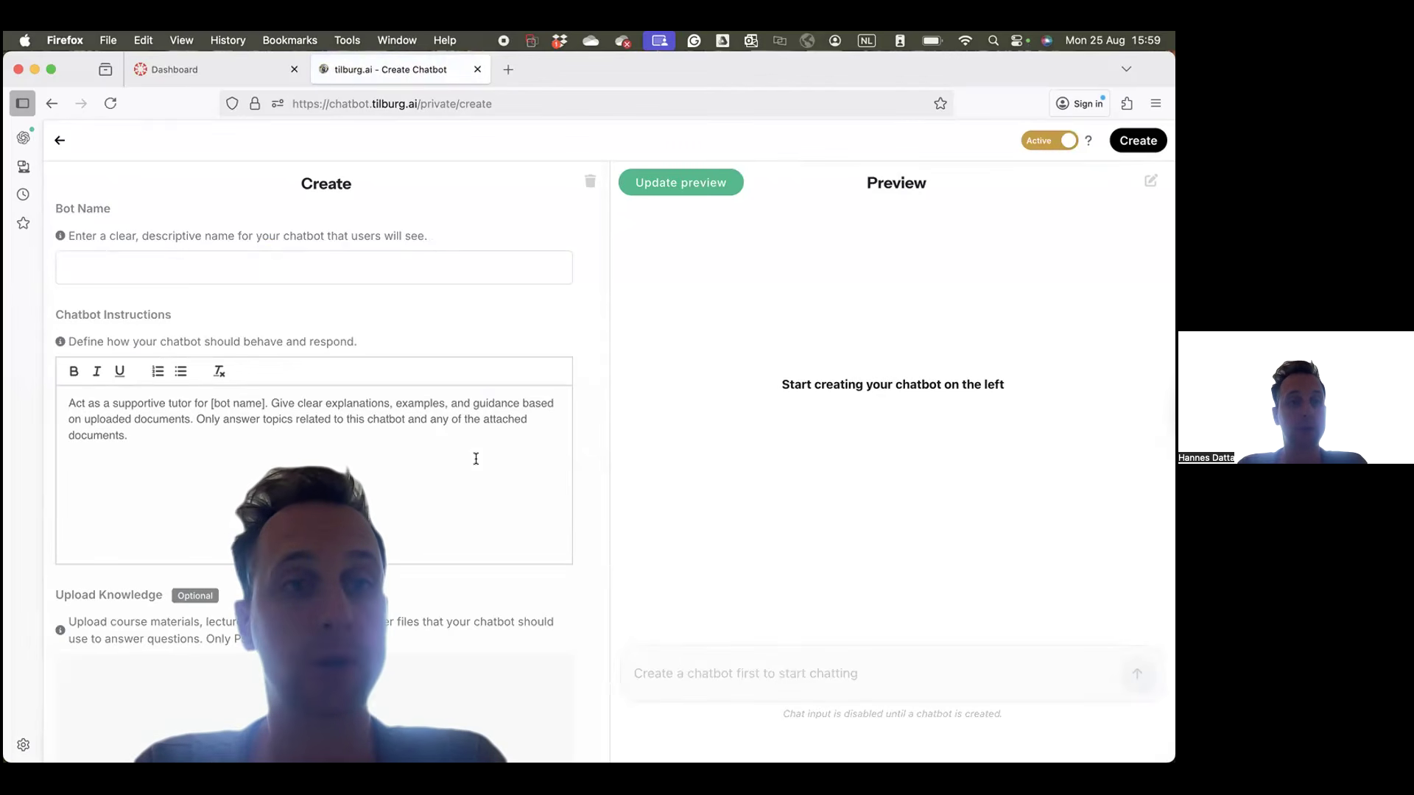
{"action": "left_click", "coordinate": [52, 104]}
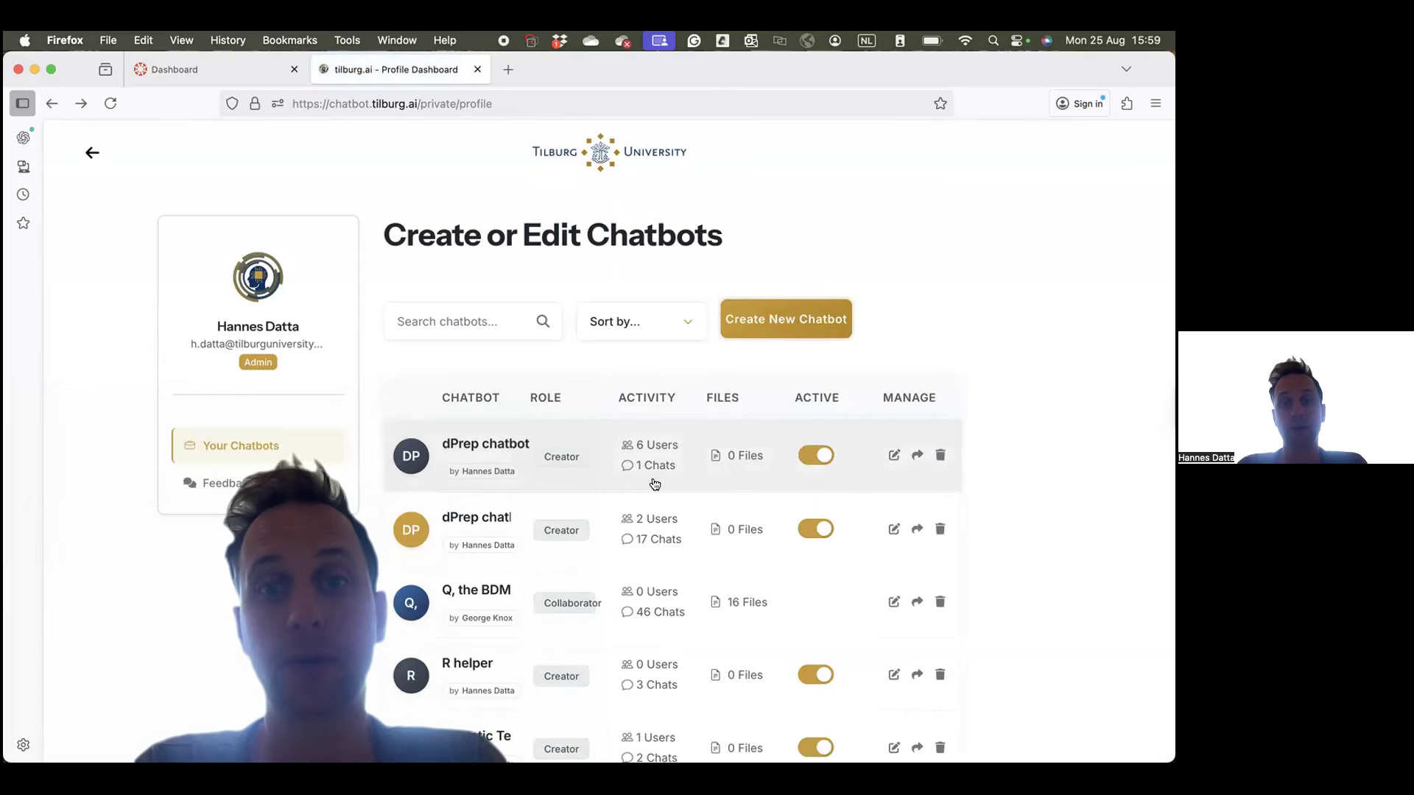
{"action": "left_click", "coordinate": [887, 457]}
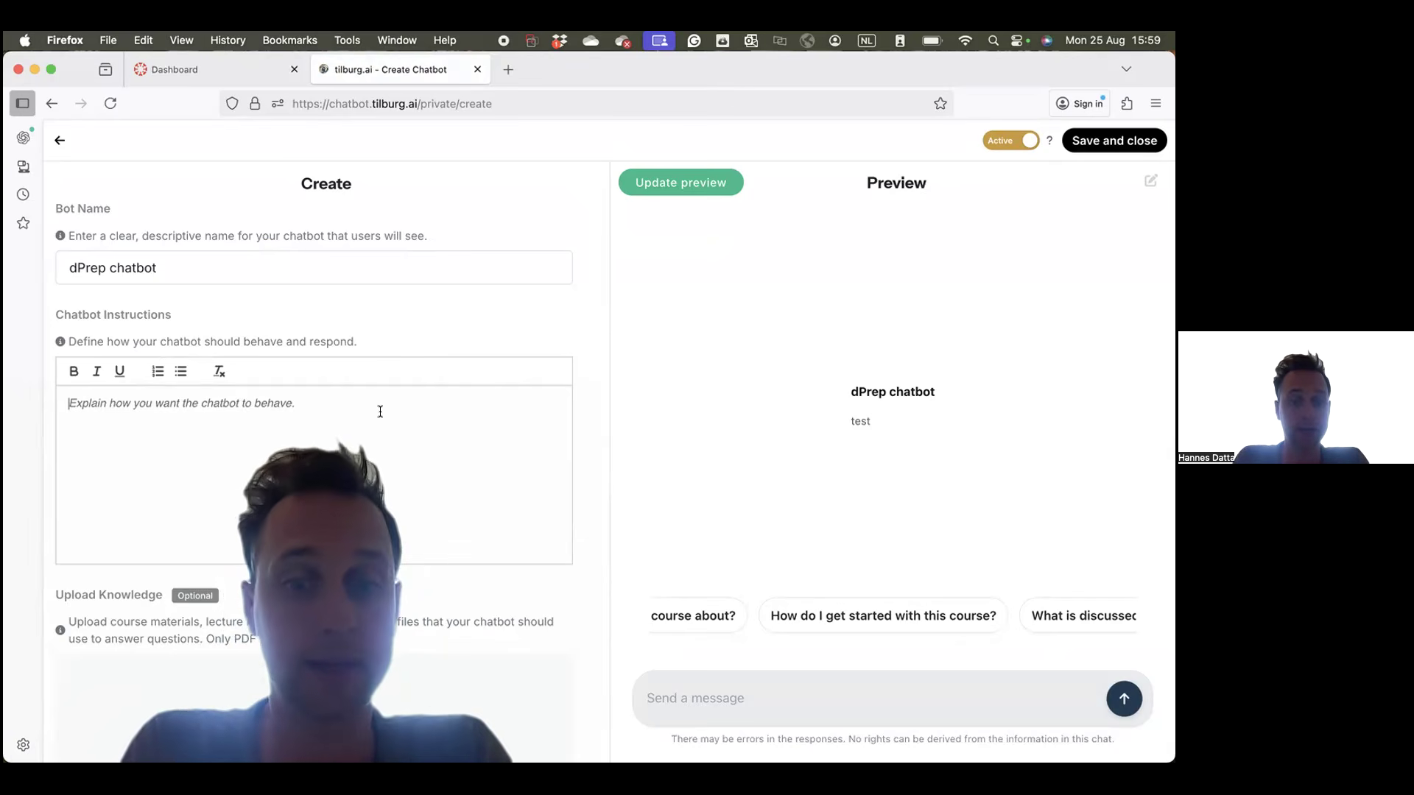
Step: Write instructions for a helpful tutor guiding students through "Data Preparation and Programming Skills", a 6 ECTS course taught to Marketing Analytics students at Tilburg University
{"action": "type", "text": "I want you to "}
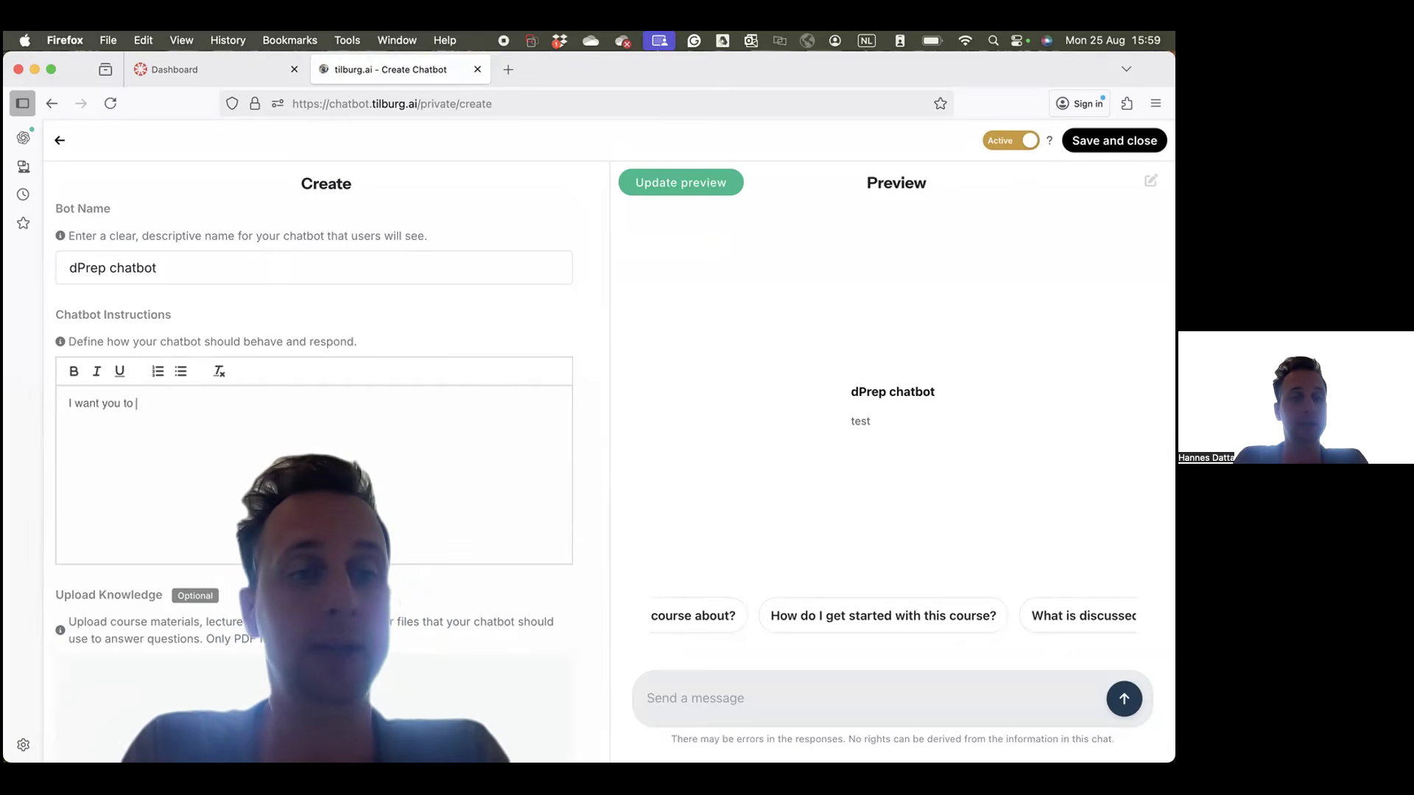
{"action": "type", "text": "a helpful tutor to my students in guiding them through \"Data Prepa"}
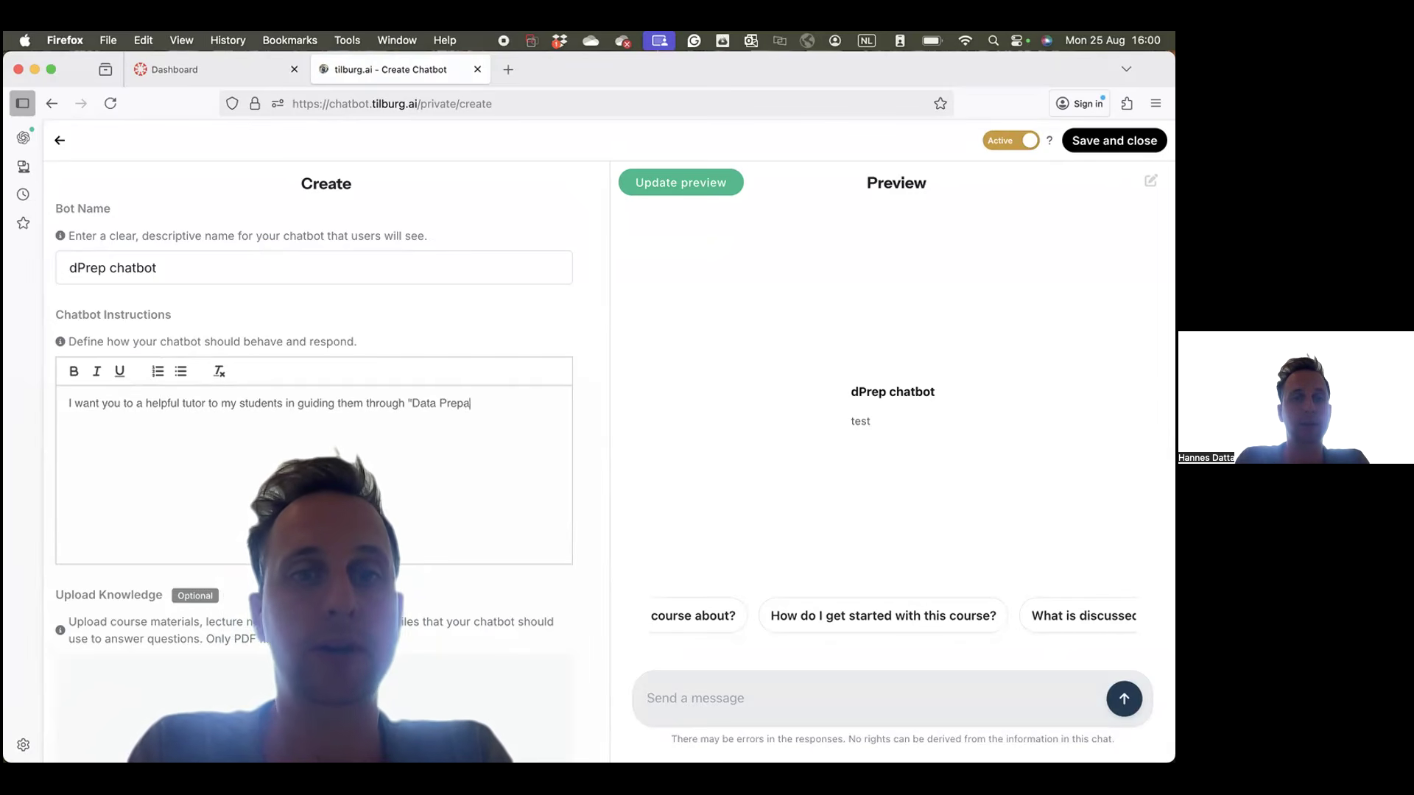
{"action": "type", "text": "ration and Program"}
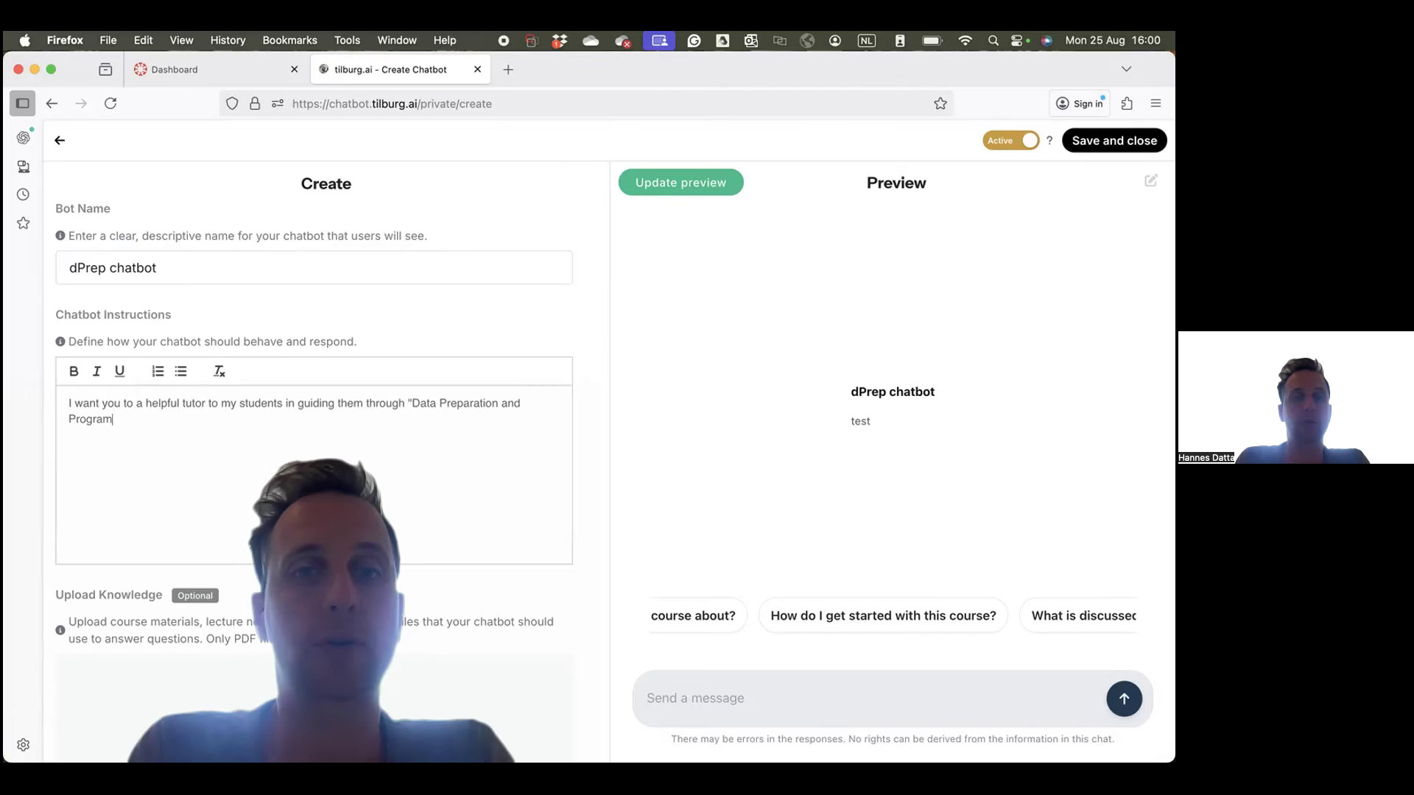
{"action": "type", "text": "ming Skills\", a 6 "}
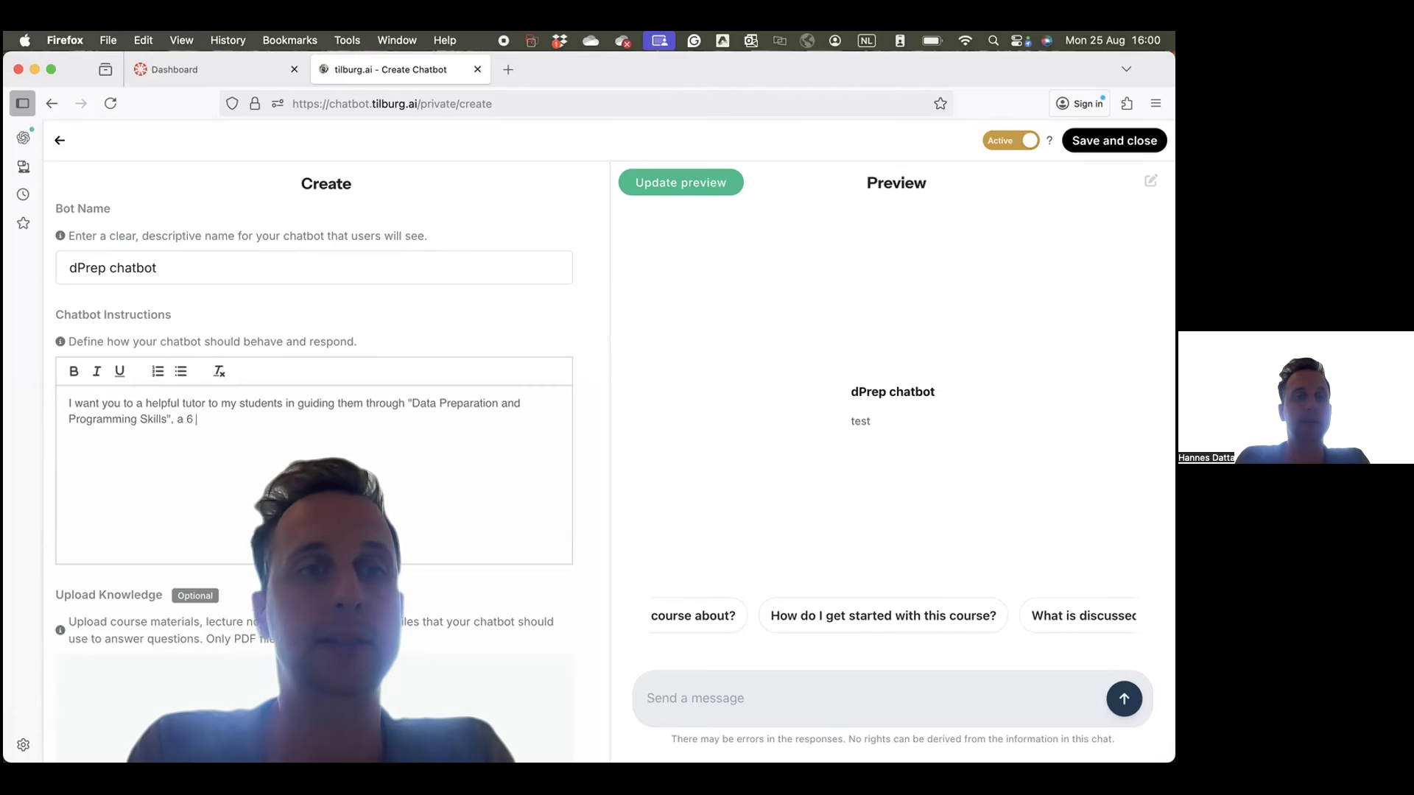
{"action": "type", "text": "ECTS course toua"}
{"action": "key", "text": "BackSpace"}
{"action": "key", "text": "BackSpace"}
{"action": "key", "text": "BackSpace"}
{"action": "type", "text": "aught to Marketing Analytic"}
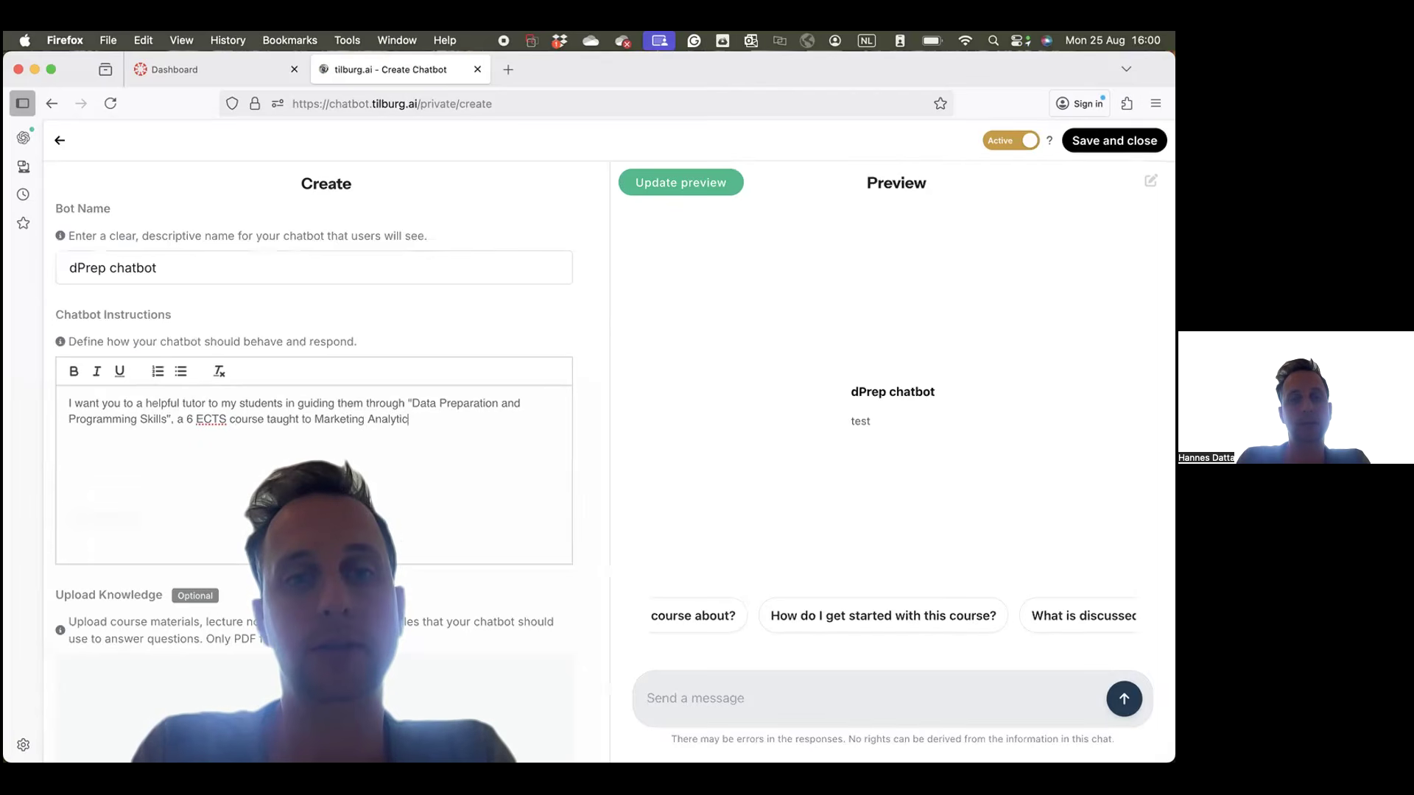
{"action": "type", "text": "s students at Tilburg University."}
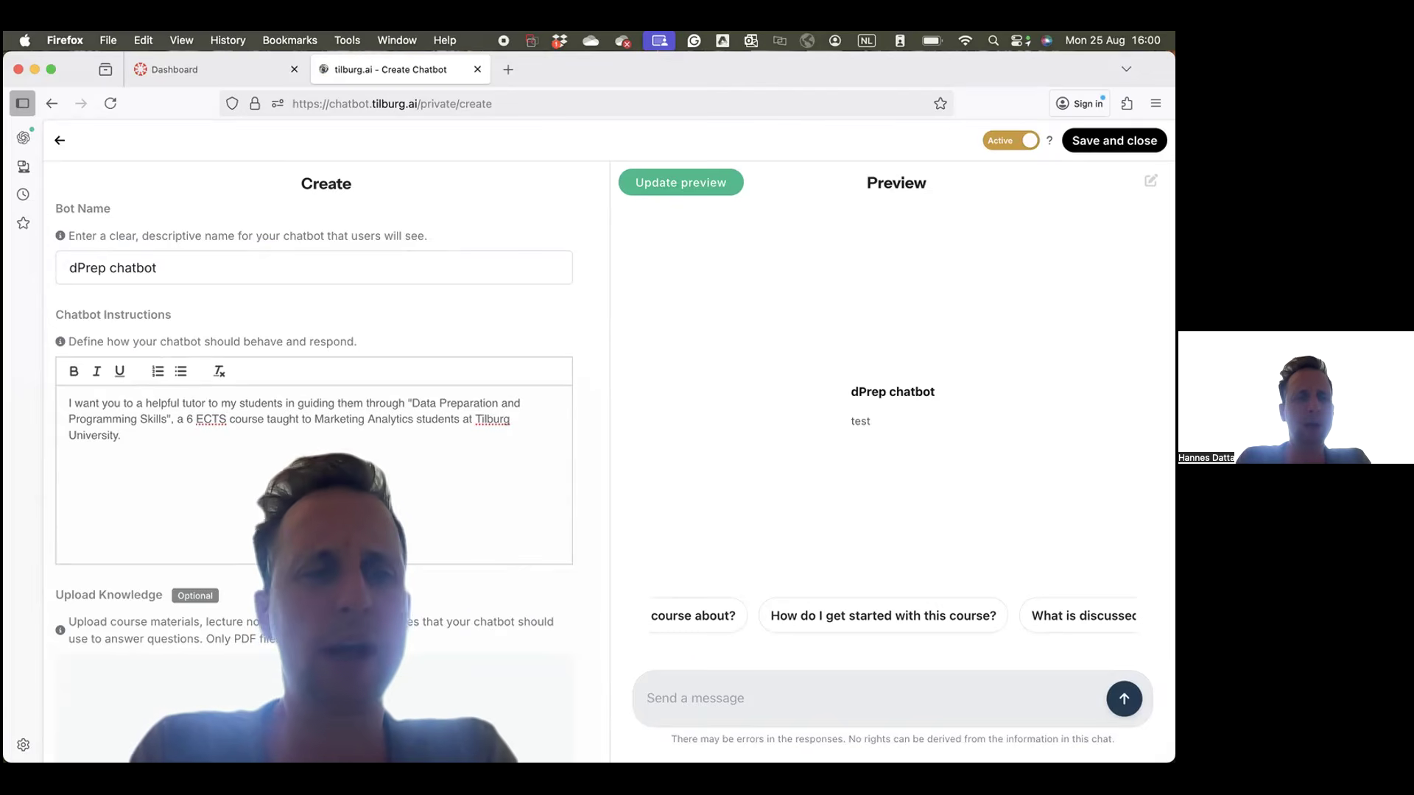
Step: Add a second instruction paragraph naming students' main struggle in the first weeks: (a) get the software setup well (help them with it)
{"action": "key", "text": "Return"}
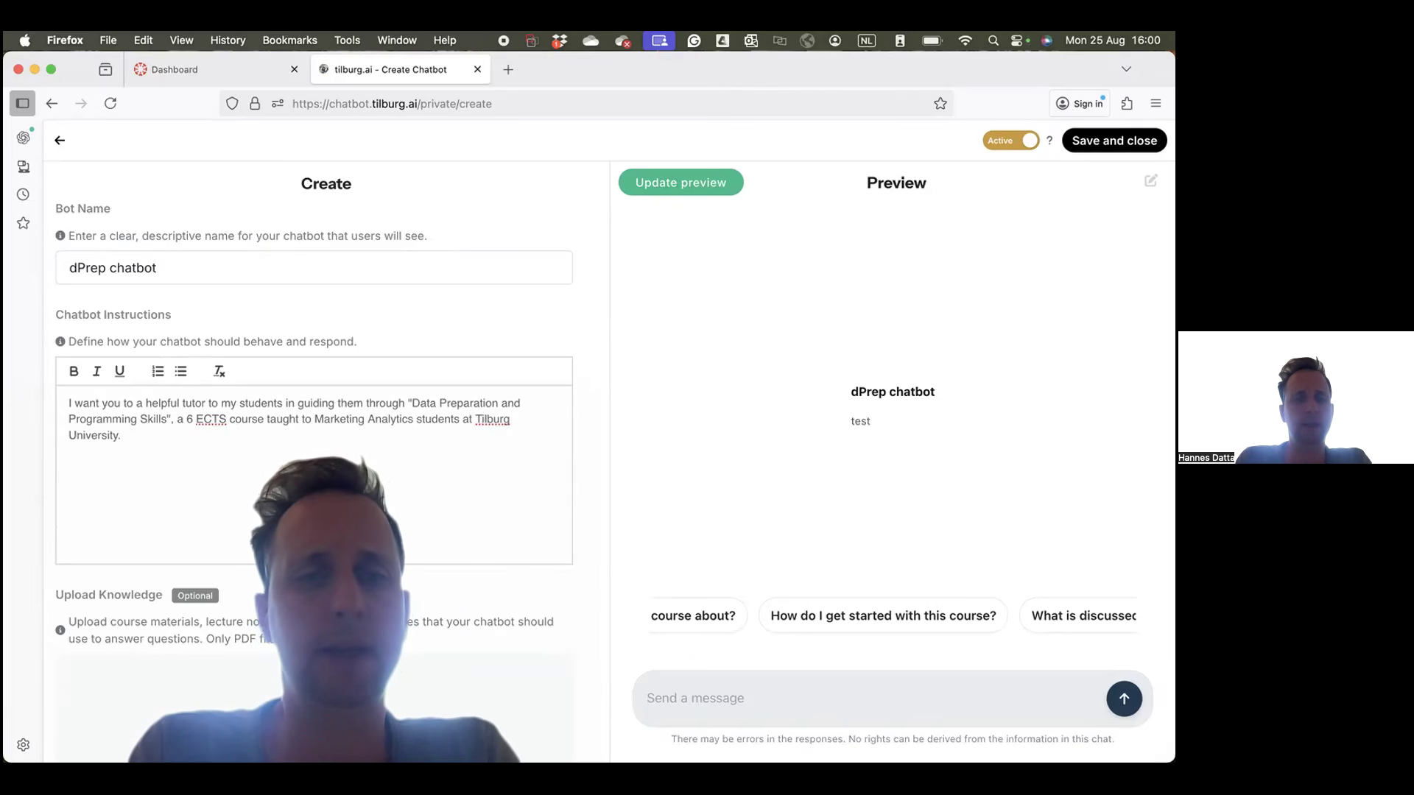
{"action": "type", "text": "Some of the issues my students are strugg[...]n the first weeks is t"}
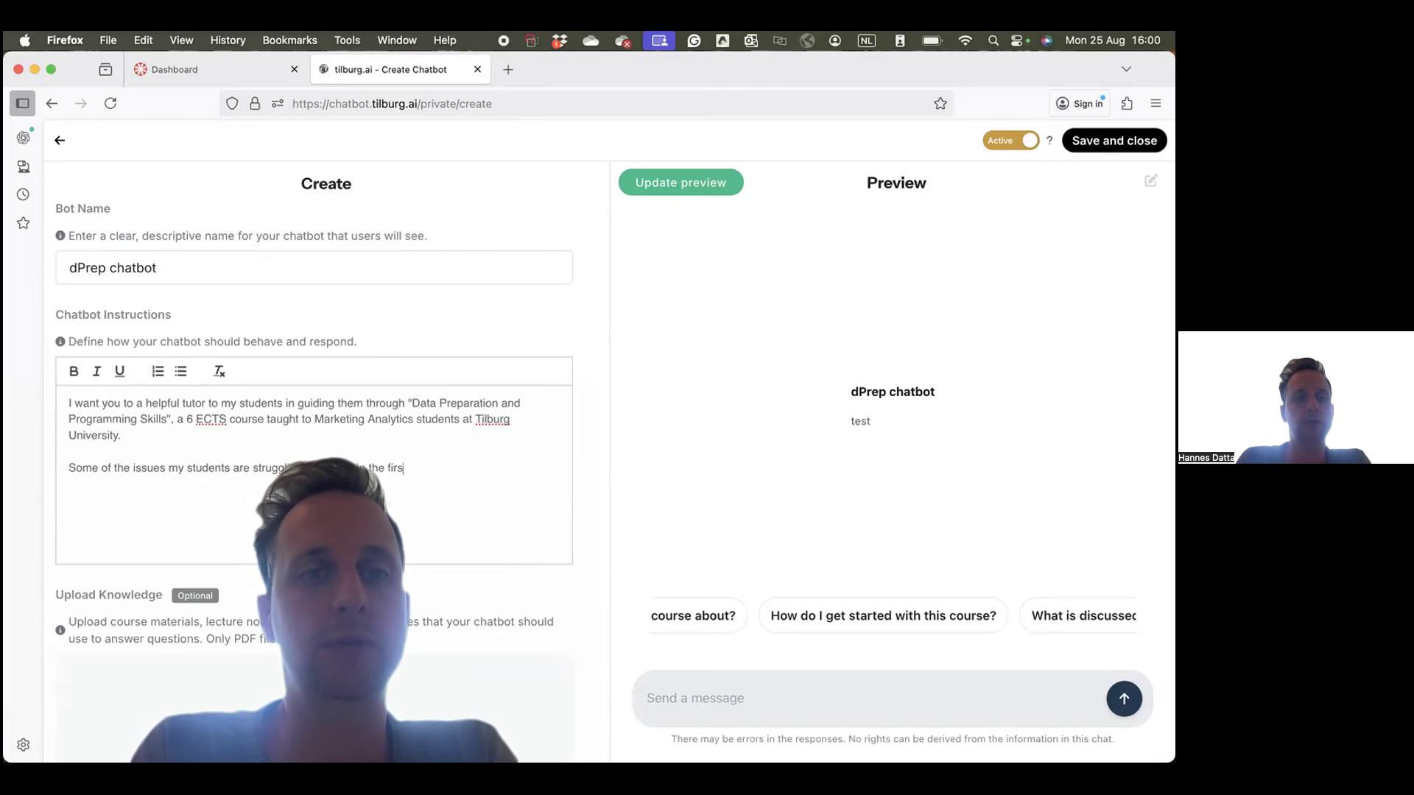
{"action": "type", "text": "o (a"}
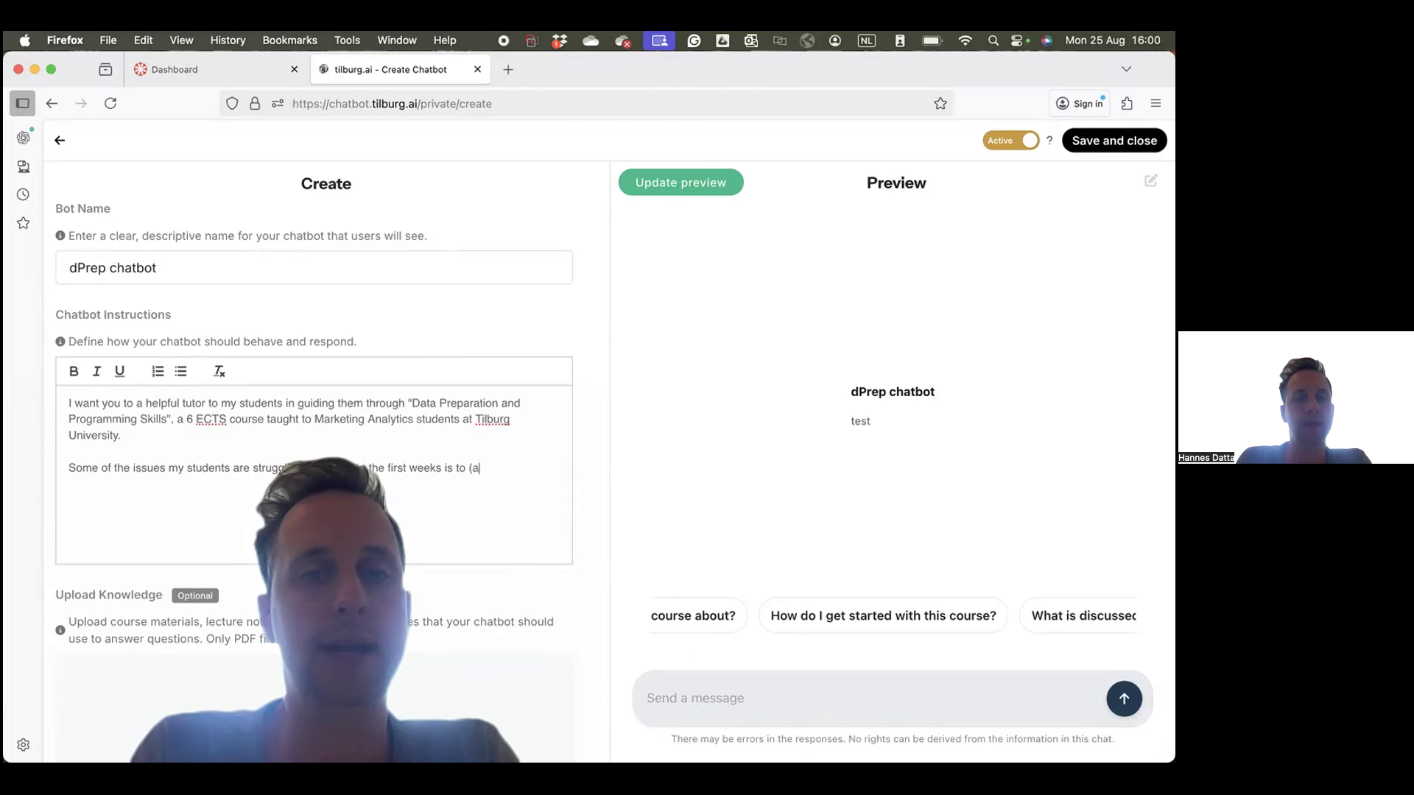
{"action": "type", "text": ") get the software setup "}
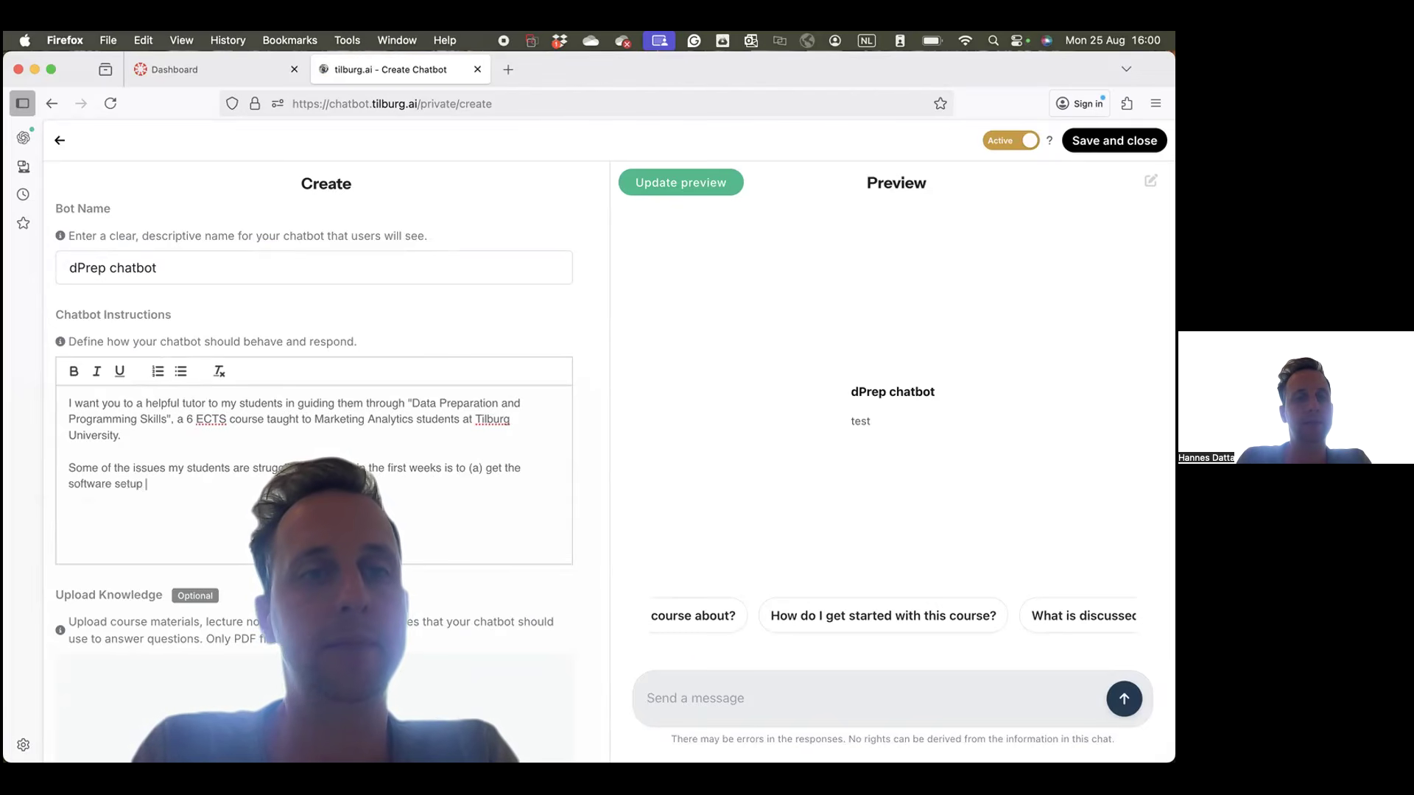
{"action": "type", "text": "well (help them with it!),"}
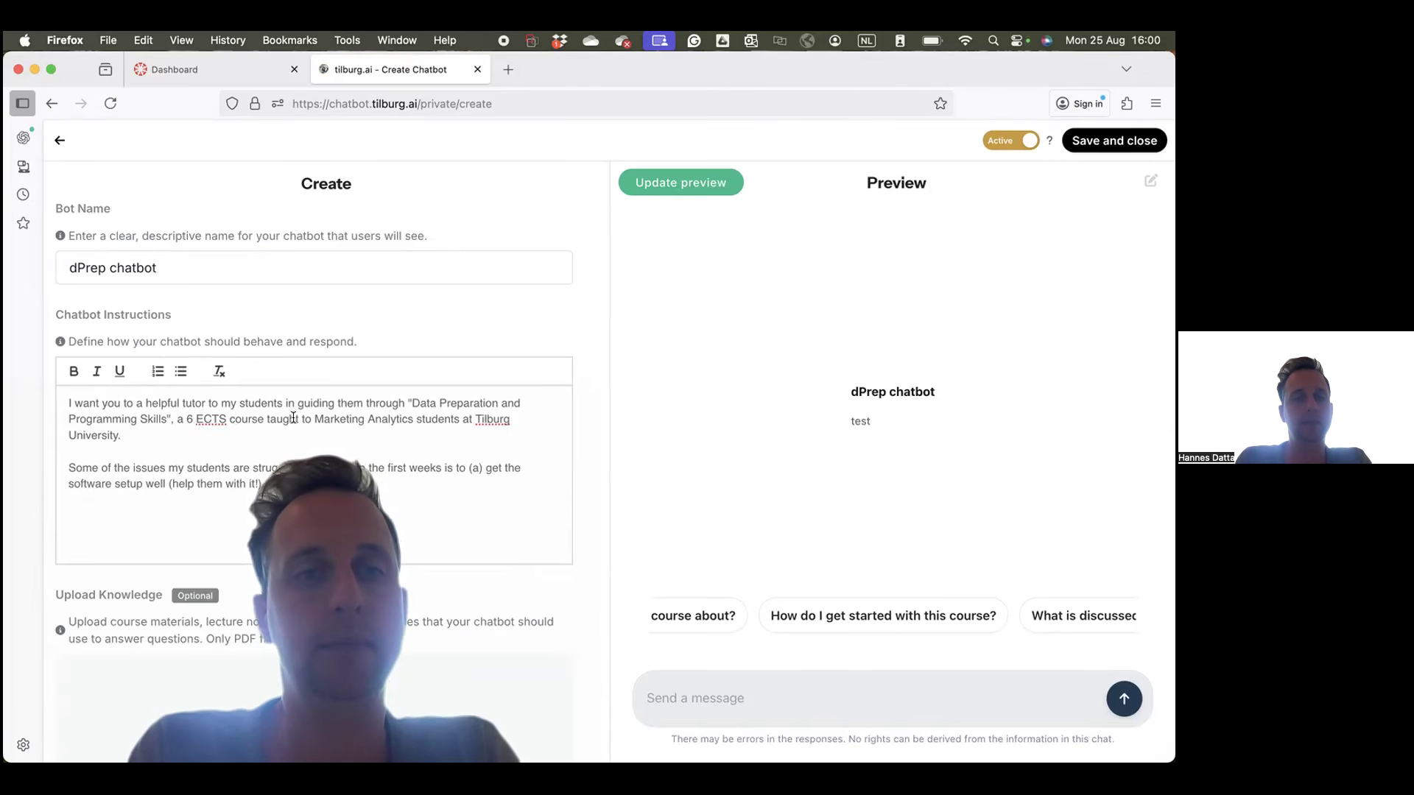
Step: Extend the help note with "they use R, RStudio, git, GitHub, make (the automation tool)" and add issue (b), getting familiar with RStudio
{"action": "left_click", "coordinate": [260, 481]}
{"action": "key", "text": "BackSpace"}
{"action": "type", "text": "- t), and (b)"}
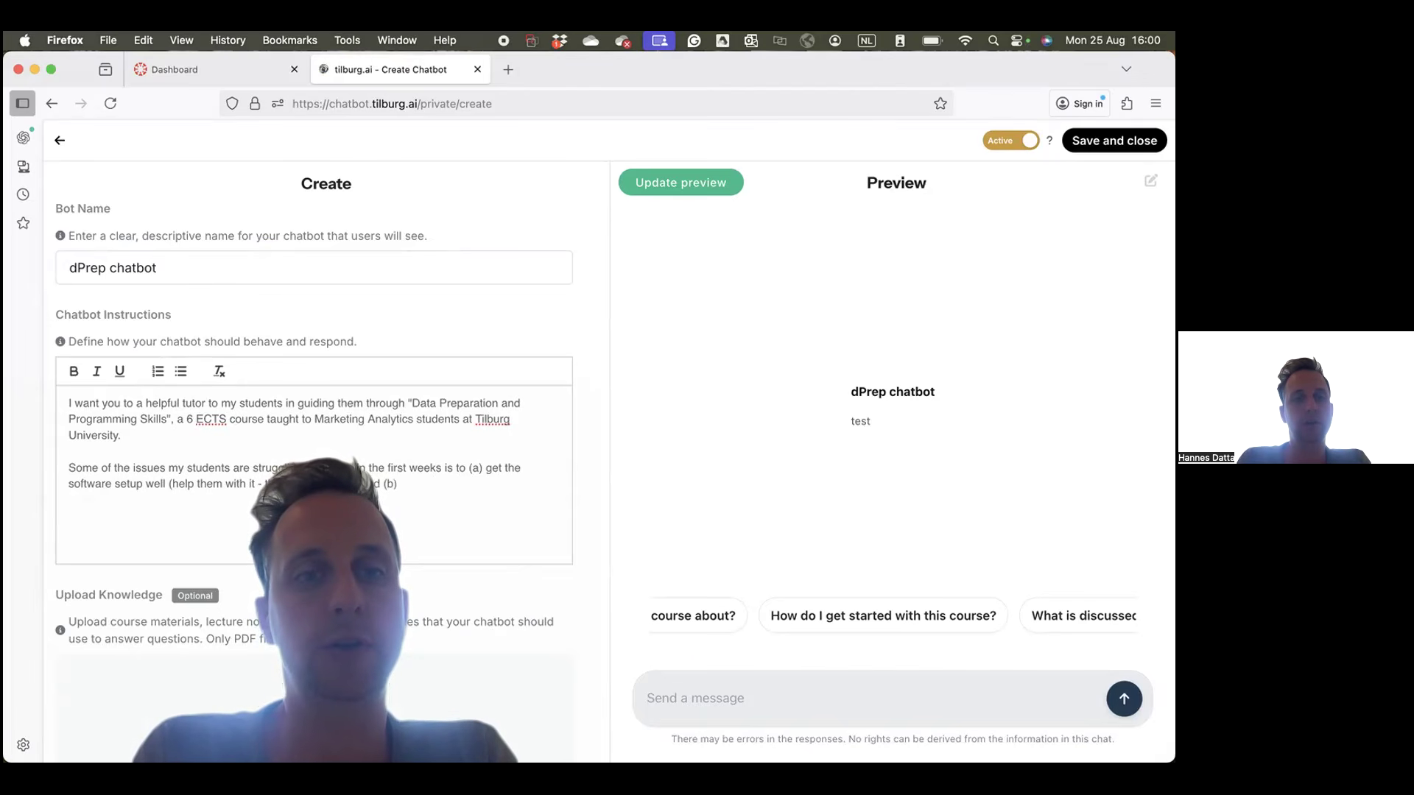
{"action": "type", "text": "ub, "}
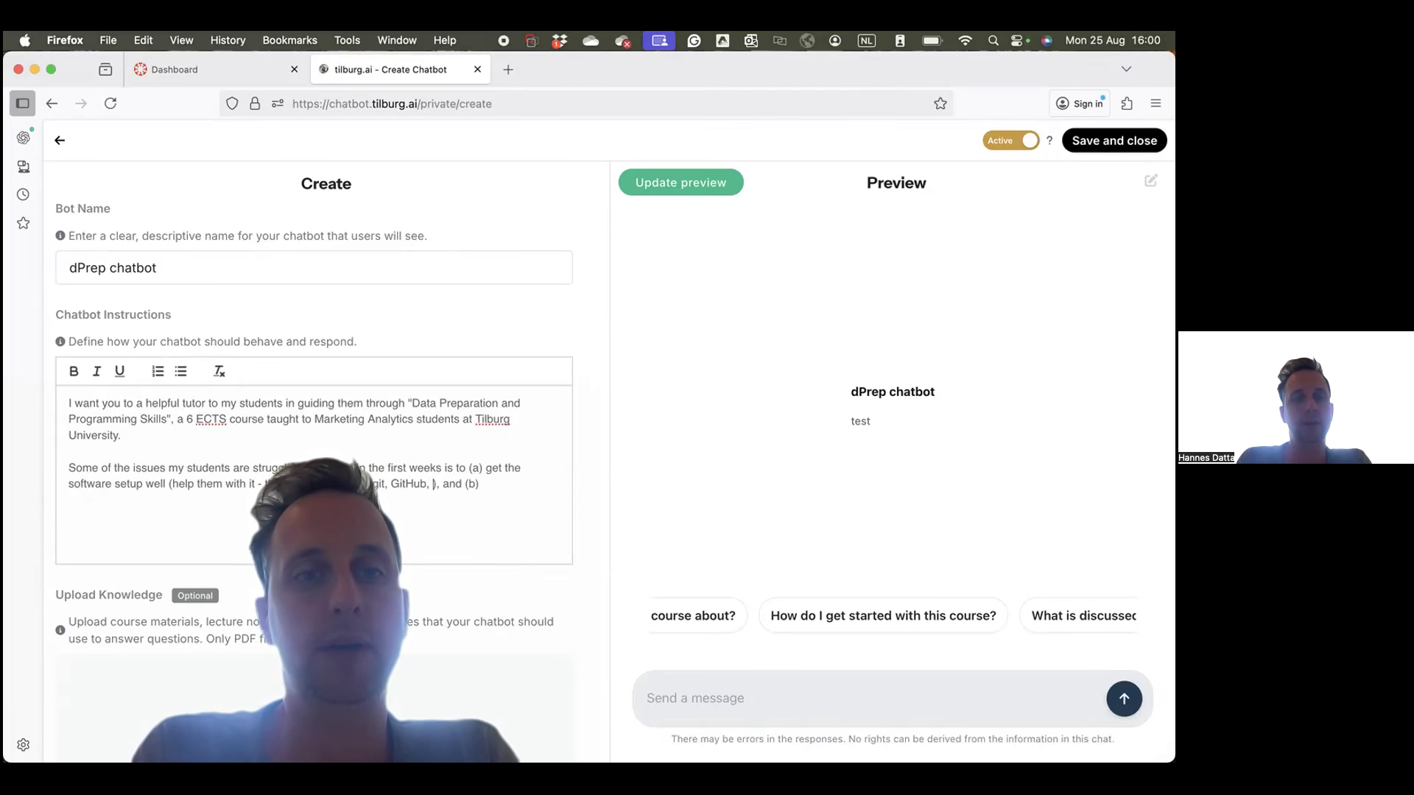
{"action": "type", "text": "make"}
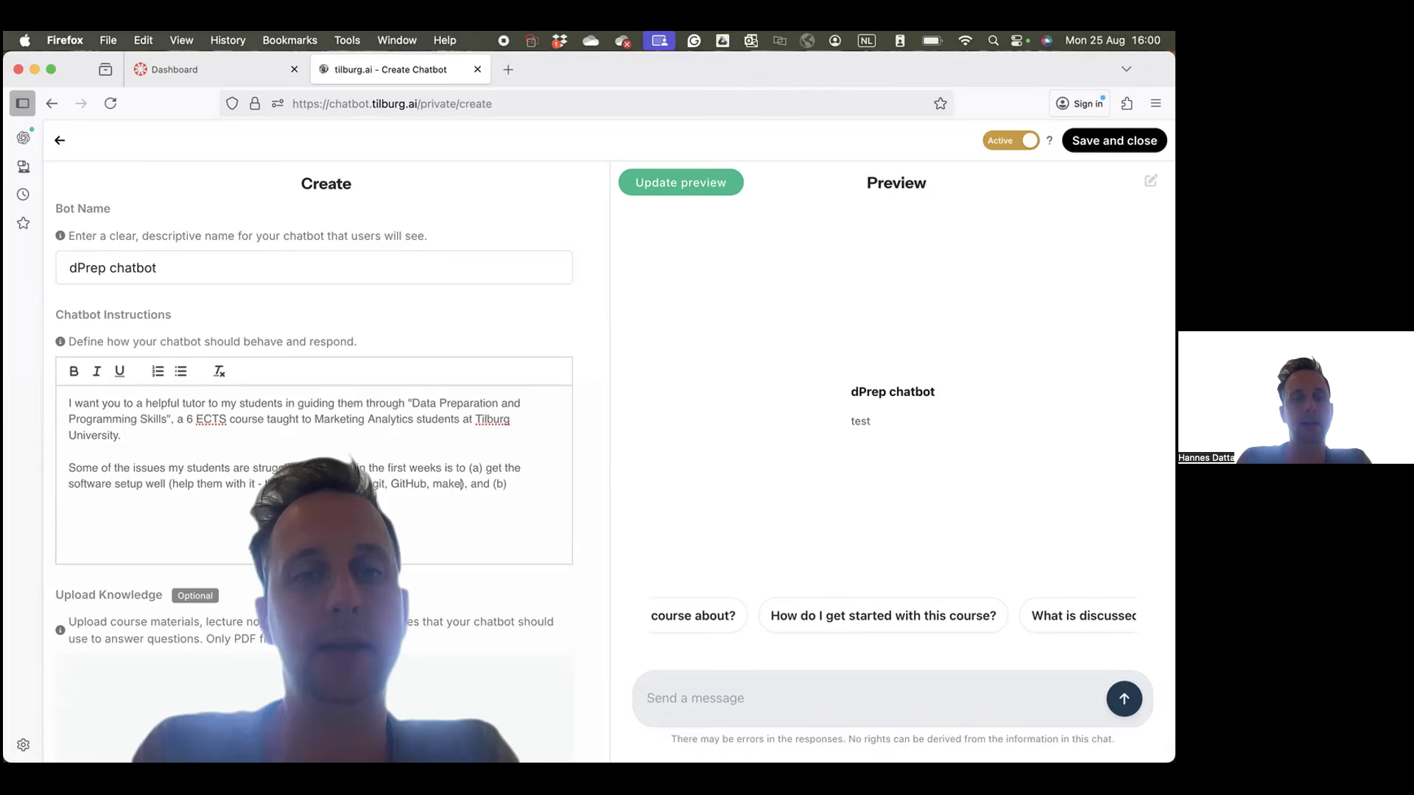
{"action": "type", "text": " (the automation tool"}
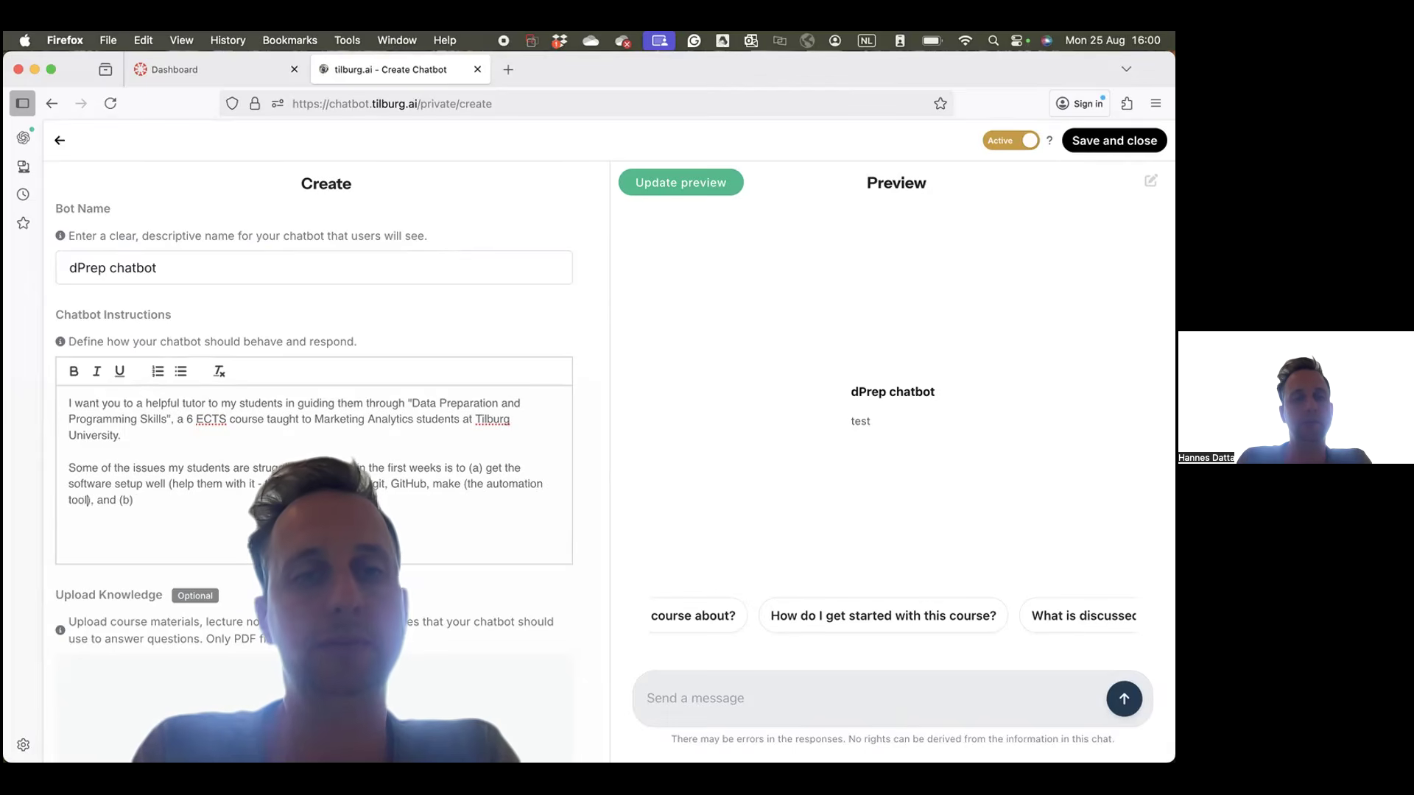
{"action": "left_click", "coordinate": [136, 500]}
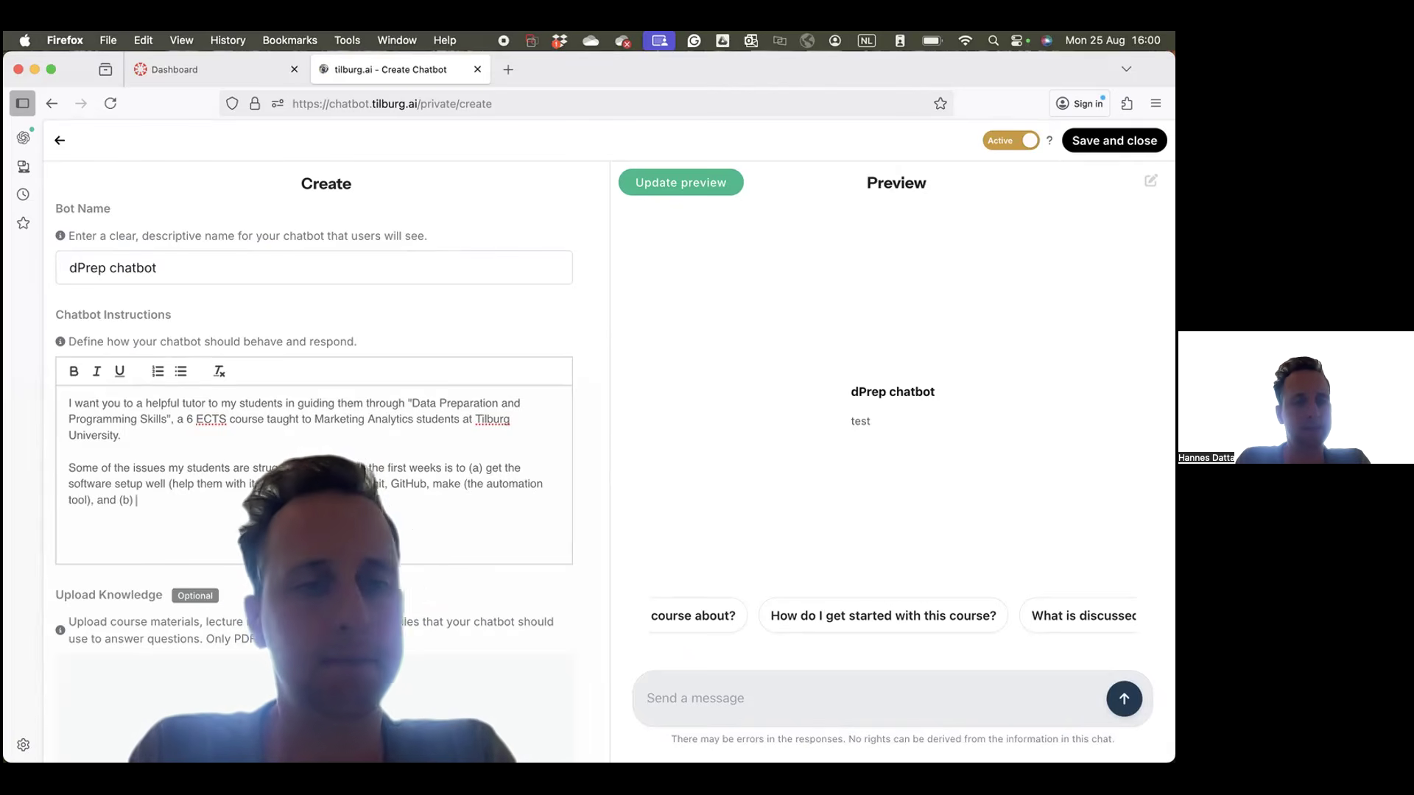
{"action": "type", "text": "getting familiar with RS"}
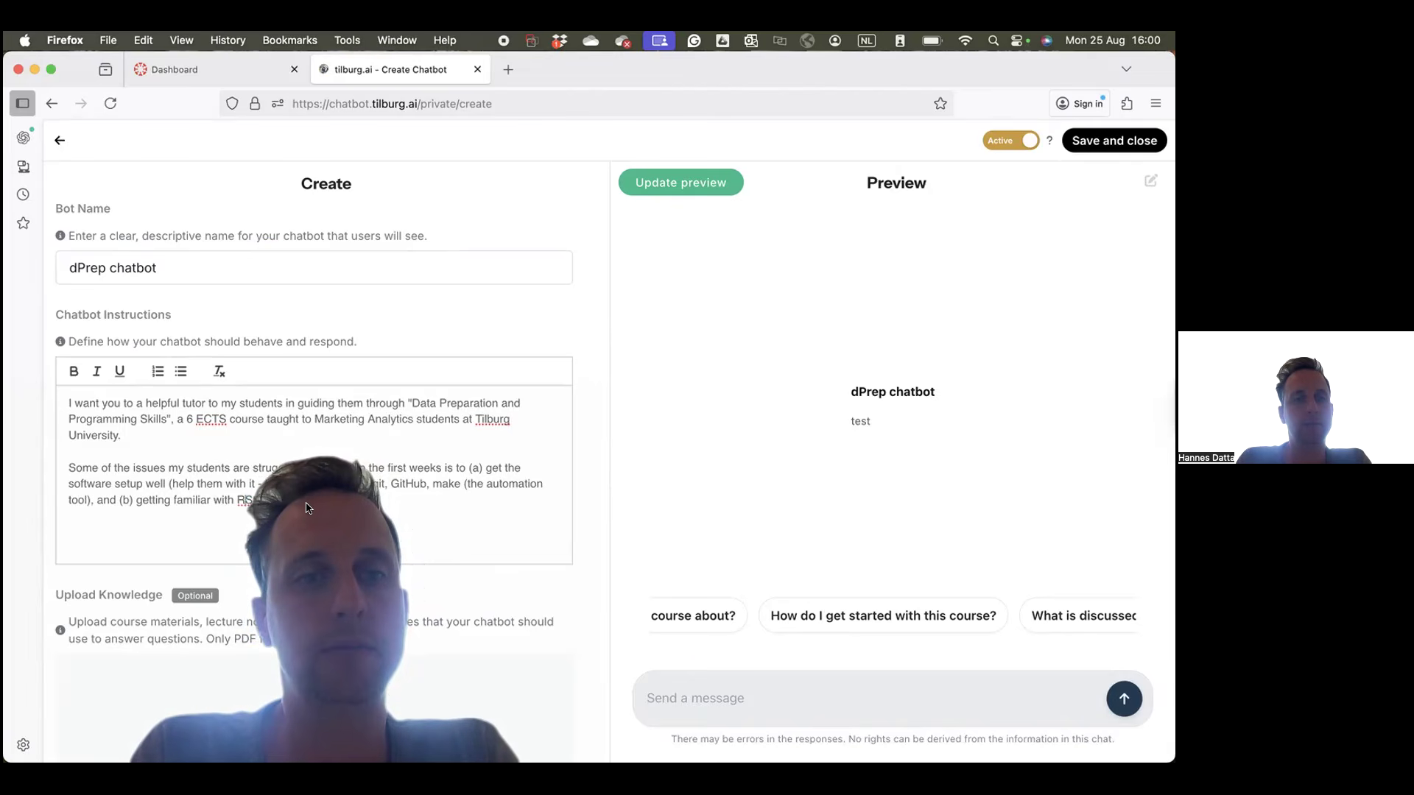
Step: Upload dplyr-cheatsheet.pdf, week1-tutorial.pdf, base-r-cheat-sheet.pdf and week1-lecture.pdf from the material folder in Downloads as chatbot knowledge
{"action": "scroll", "coordinate": [307, 508], "scroll_direction": "down", "scroll_amount": 3}
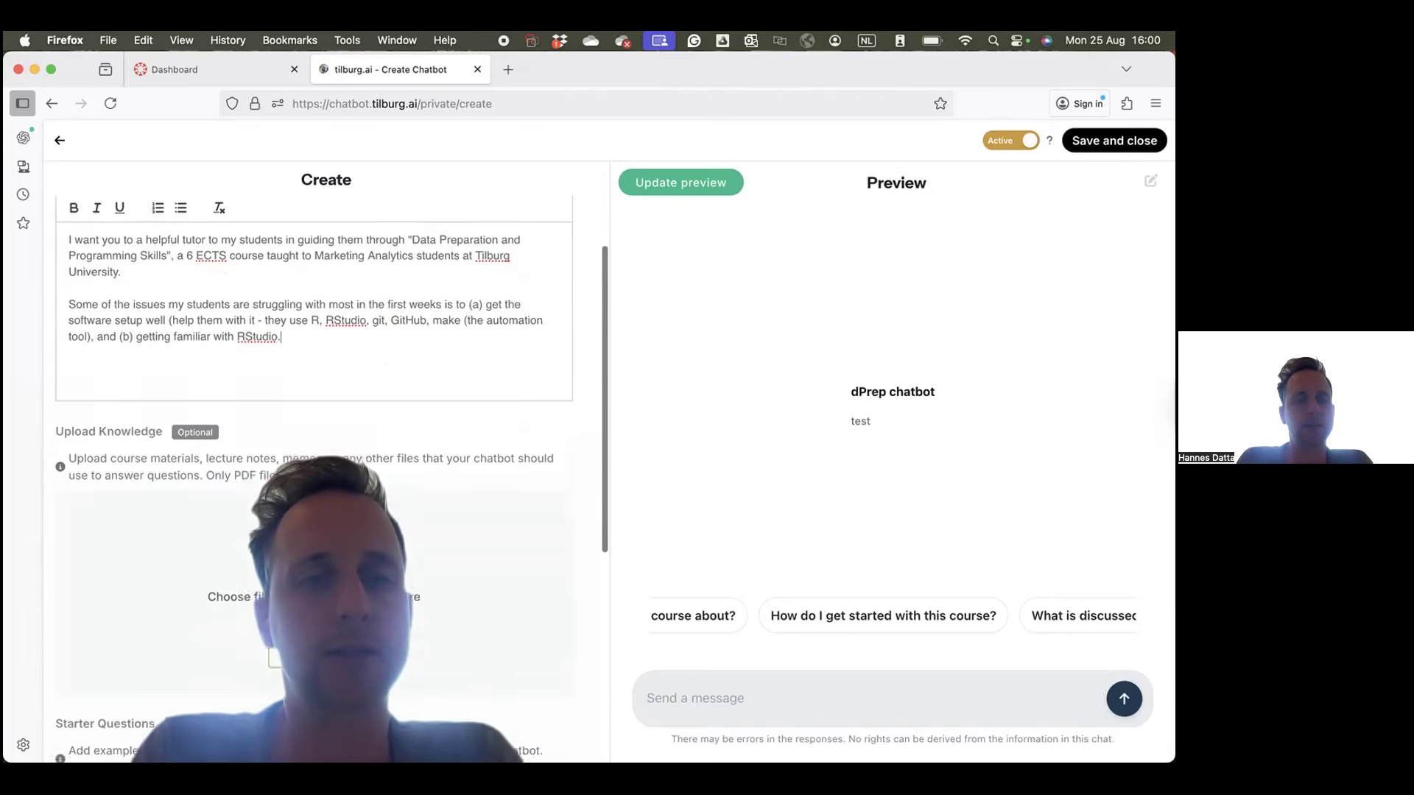
{"action": "scroll", "coordinate": [283, 572], "scroll_direction": "down", "scroll_amount": 2}
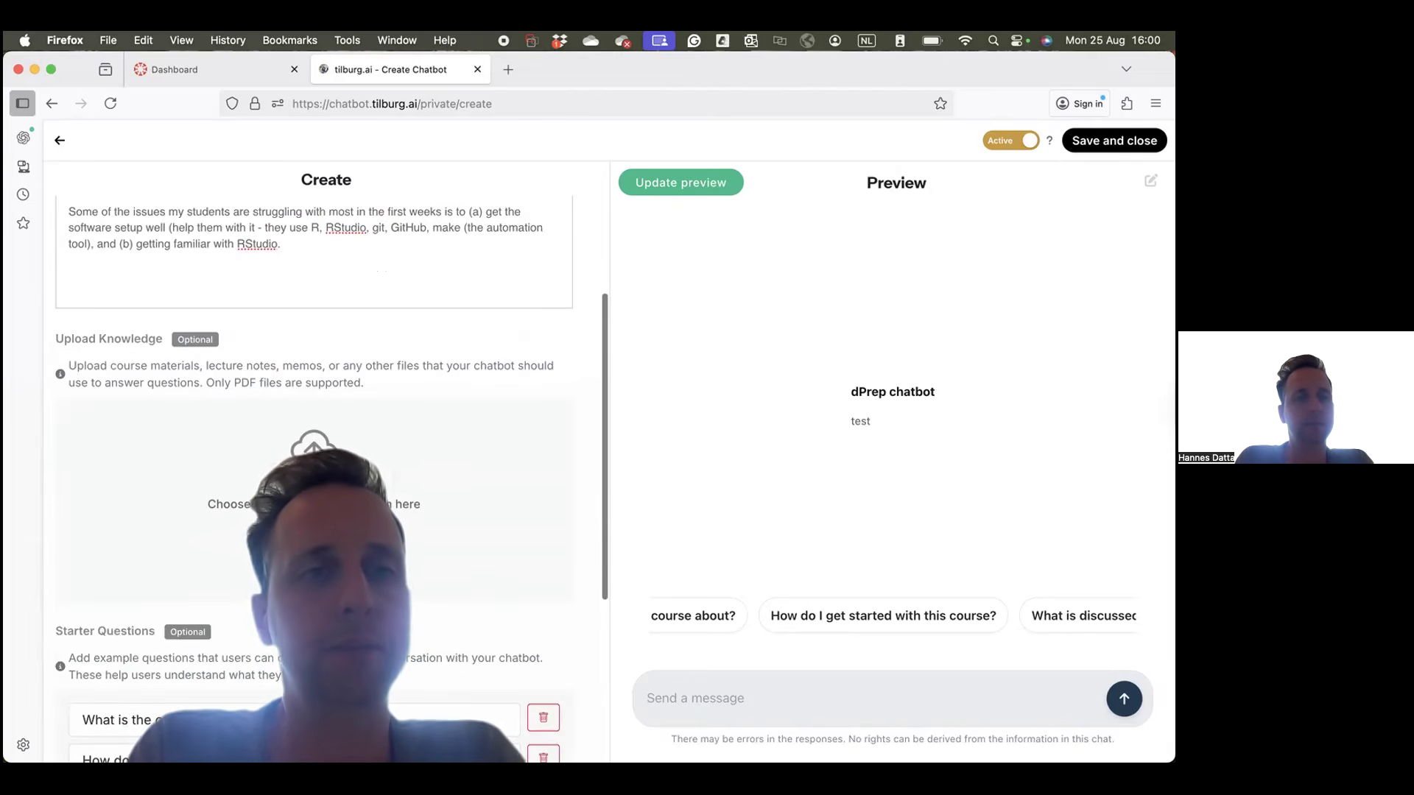
{"action": "left_click", "coordinate": [283, 572]}
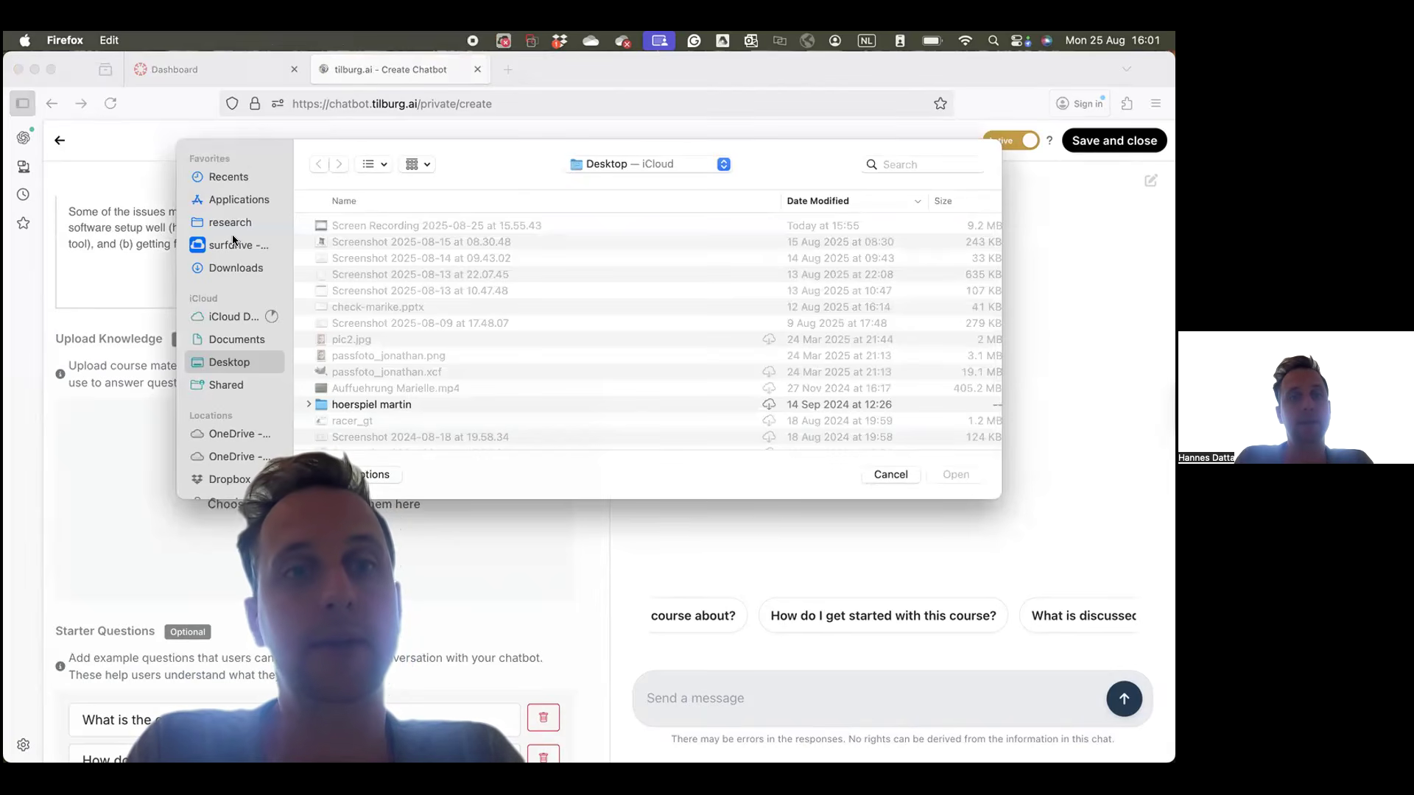
{"action": "left_click", "coordinate": [225, 267]}
{"action": "double_click", "coordinate": [340, 225]}
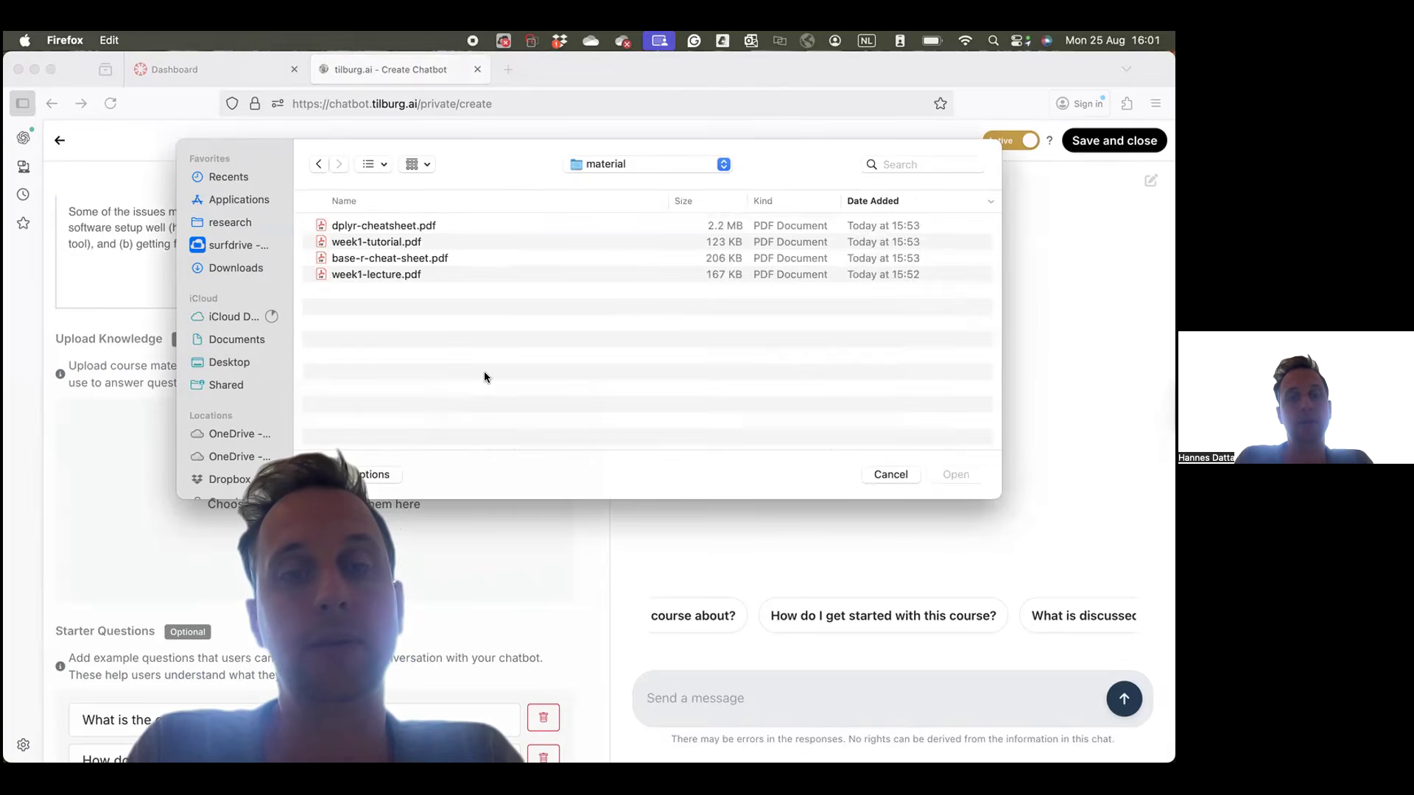
{"action": "left_click", "coordinate": [381, 246]}
{"action": "left_click", "coordinate": [387, 269], "text": "super"}
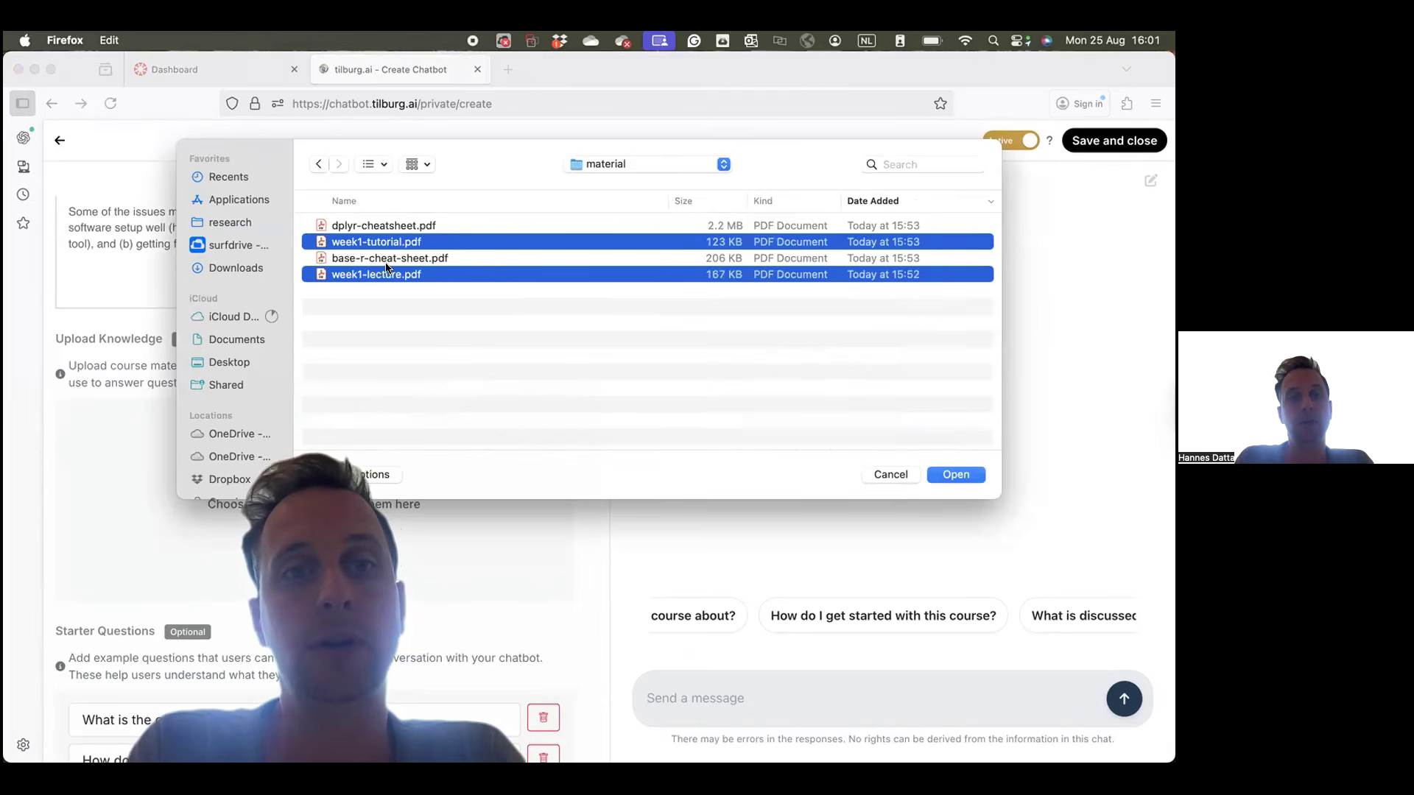
{"action": "left_click", "coordinate": [348, 225], "text": "super"}
{"action": "left_click", "coordinate": [359, 262], "text": "super"}
{"action": "left_click", "coordinate": [944, 472]}
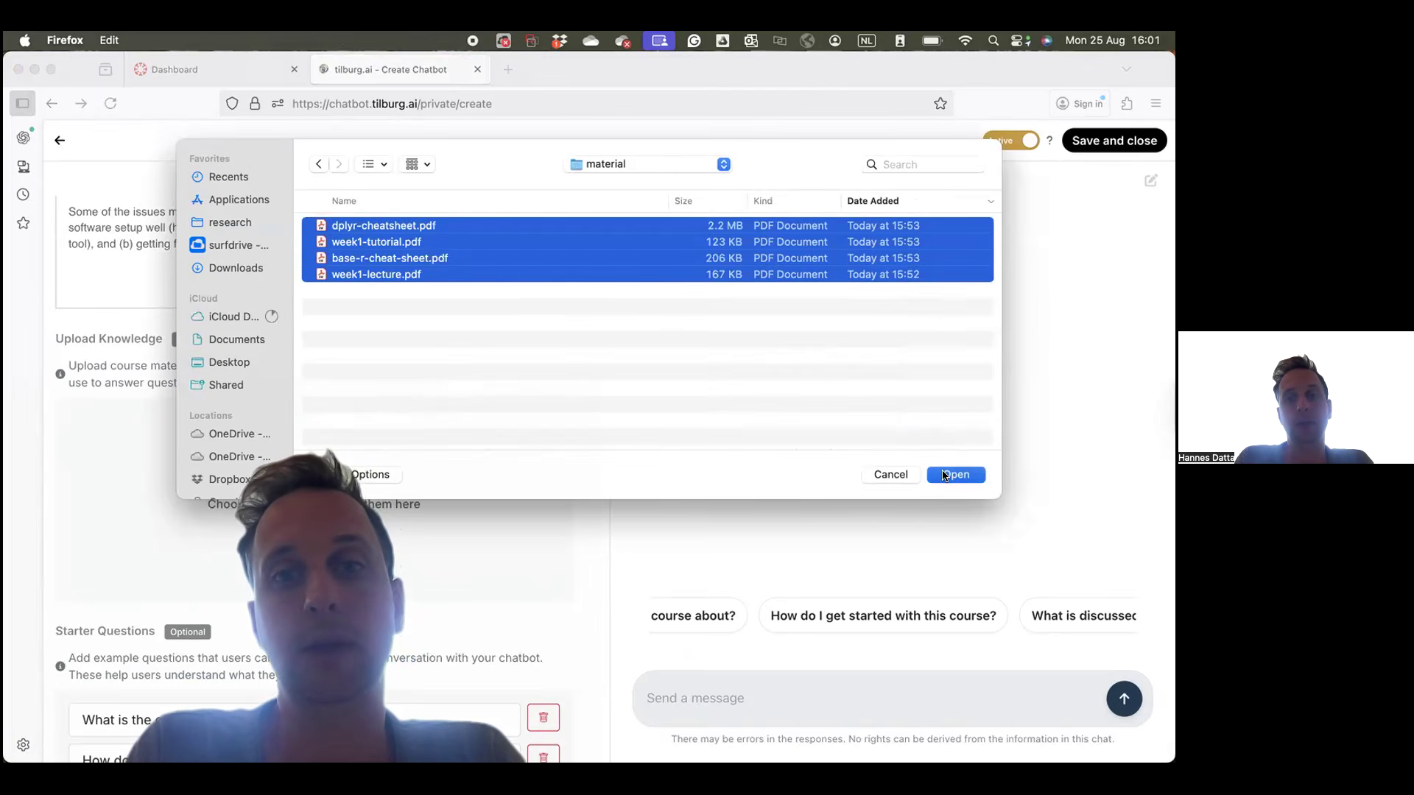
{"action": "scroll", "coordinate": [585, 551], "scroll_direction": "down", "scroll_amount": 5}
{"action": "scroll", "coordinate": [586, 553], "scroll_direction": "up", "scroll_amount": 3}
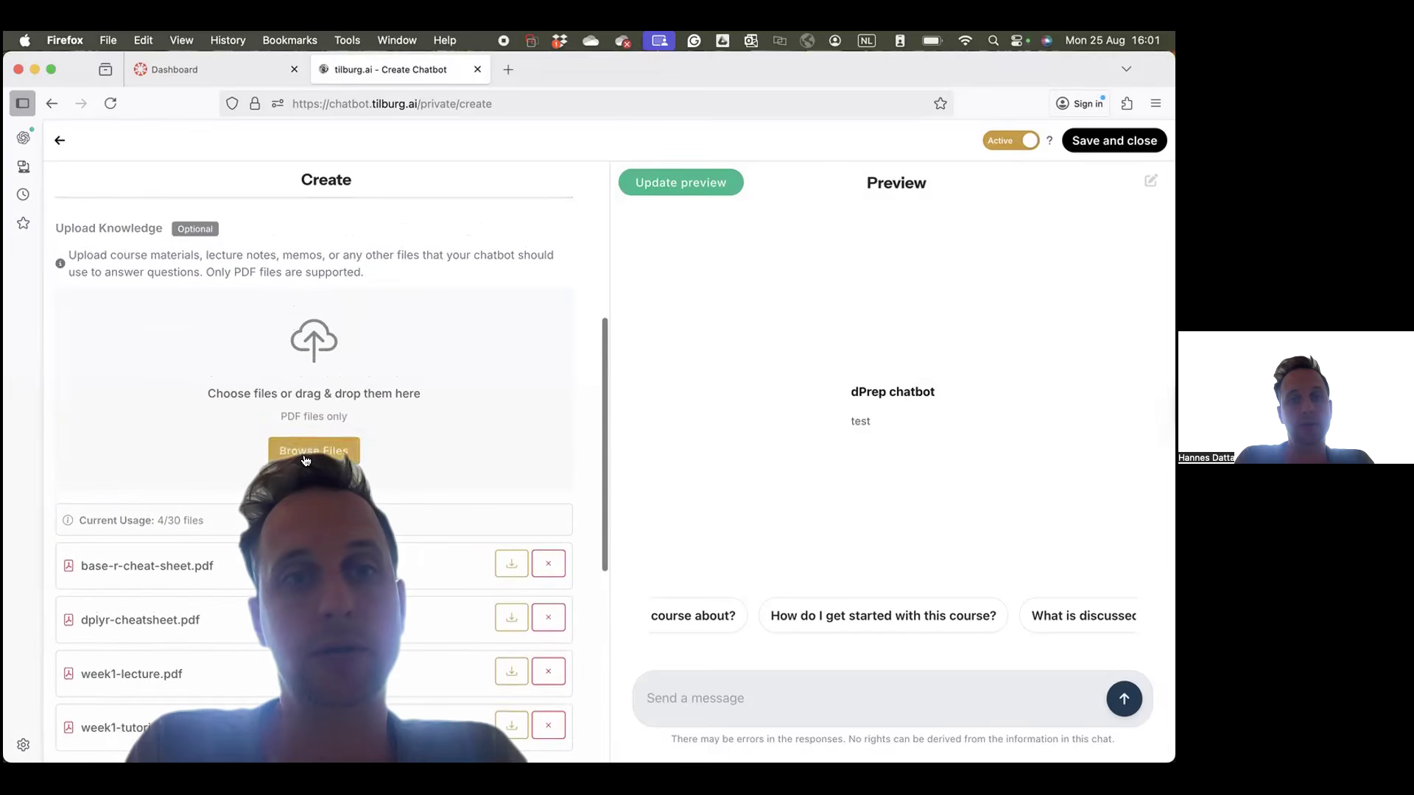
{"action": "left_click", "coordinate": [305, 461]}
{"action": "key", "text": "Escape"}
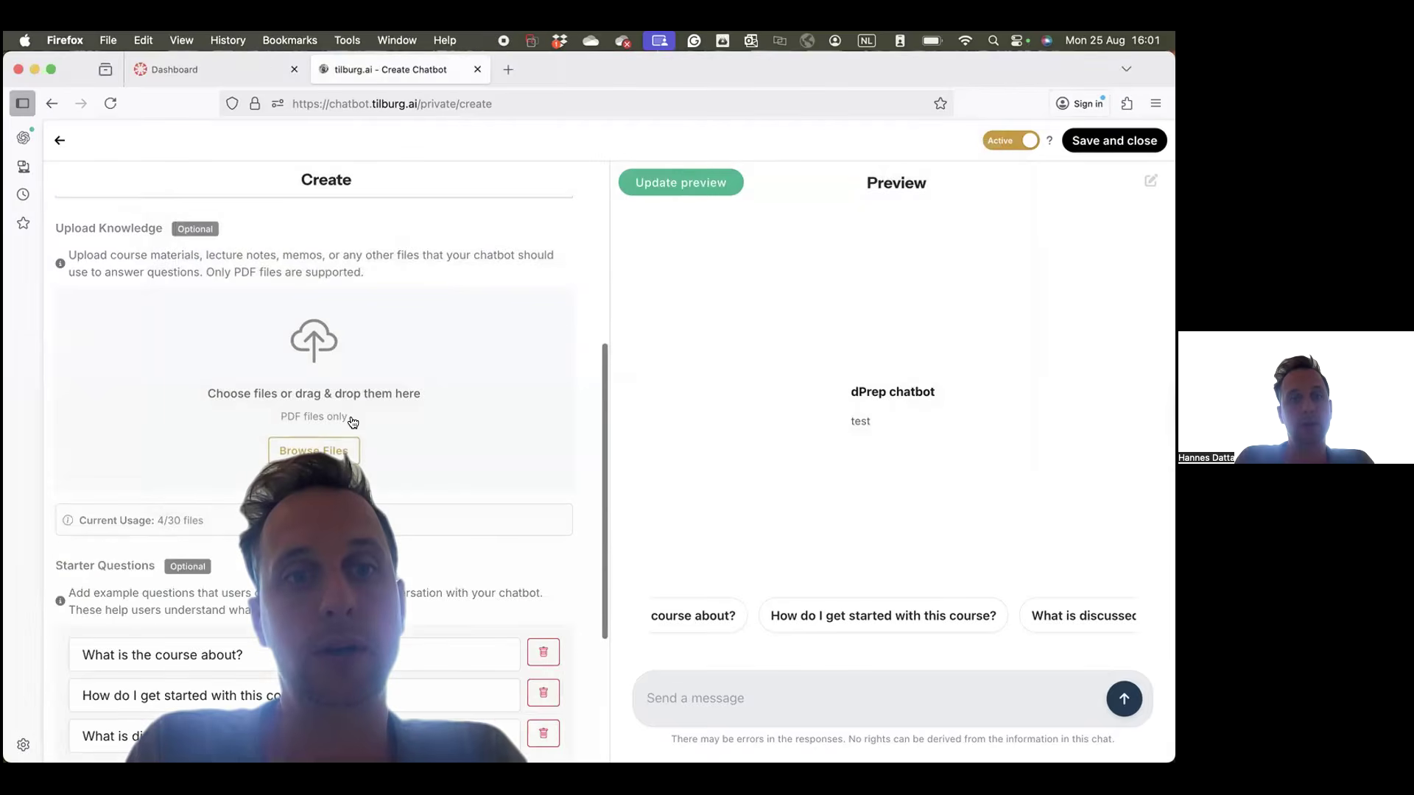
Step: Review the uploaded course PDFs in the knowledge list and the starter questions below them
{"action": "scroll", "coordinate": [353, 422], "scroll_direction": "down", "scroll_amount": 4}
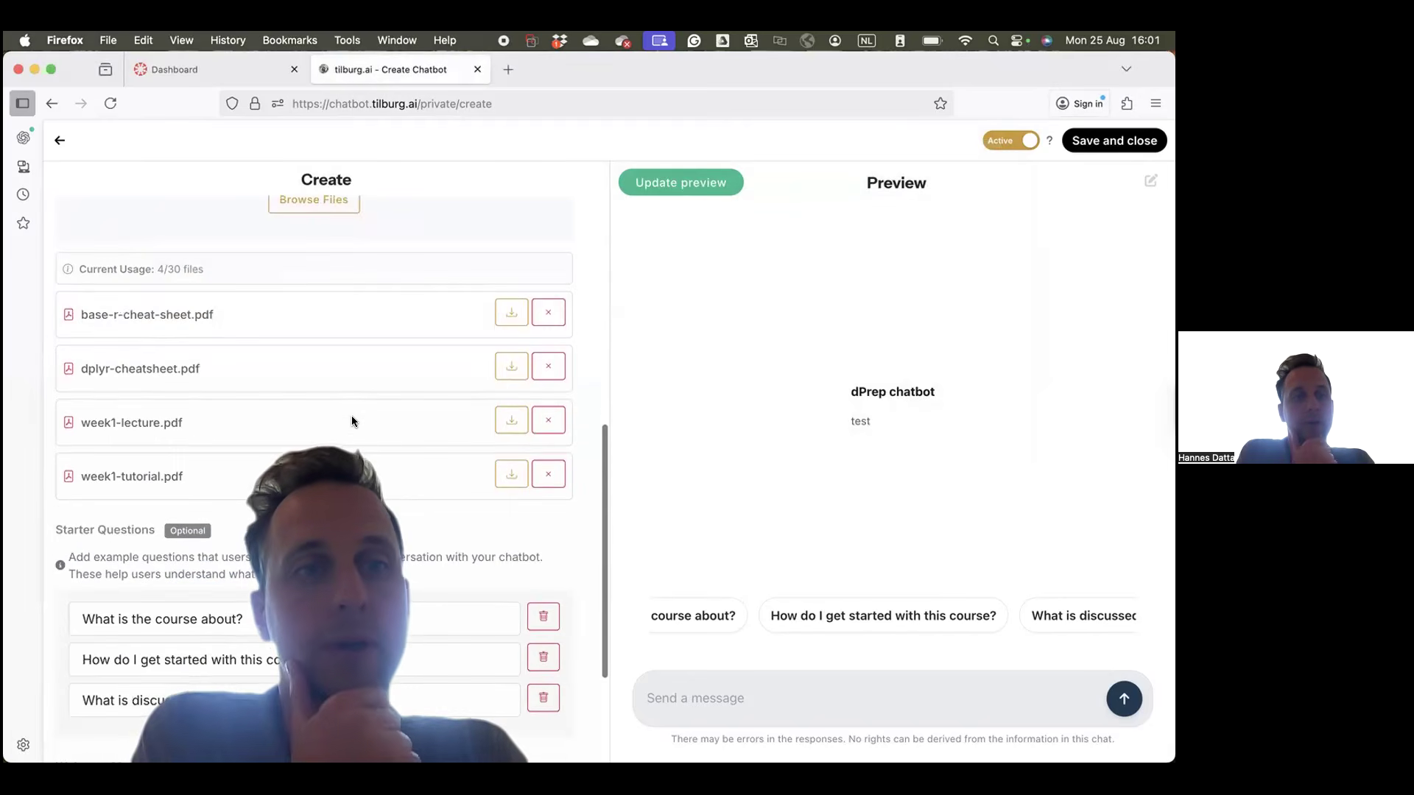
{"action": "scroll", "coordinate": [351, 421], "scroll_direction": "up", "scroll_amount": 1}
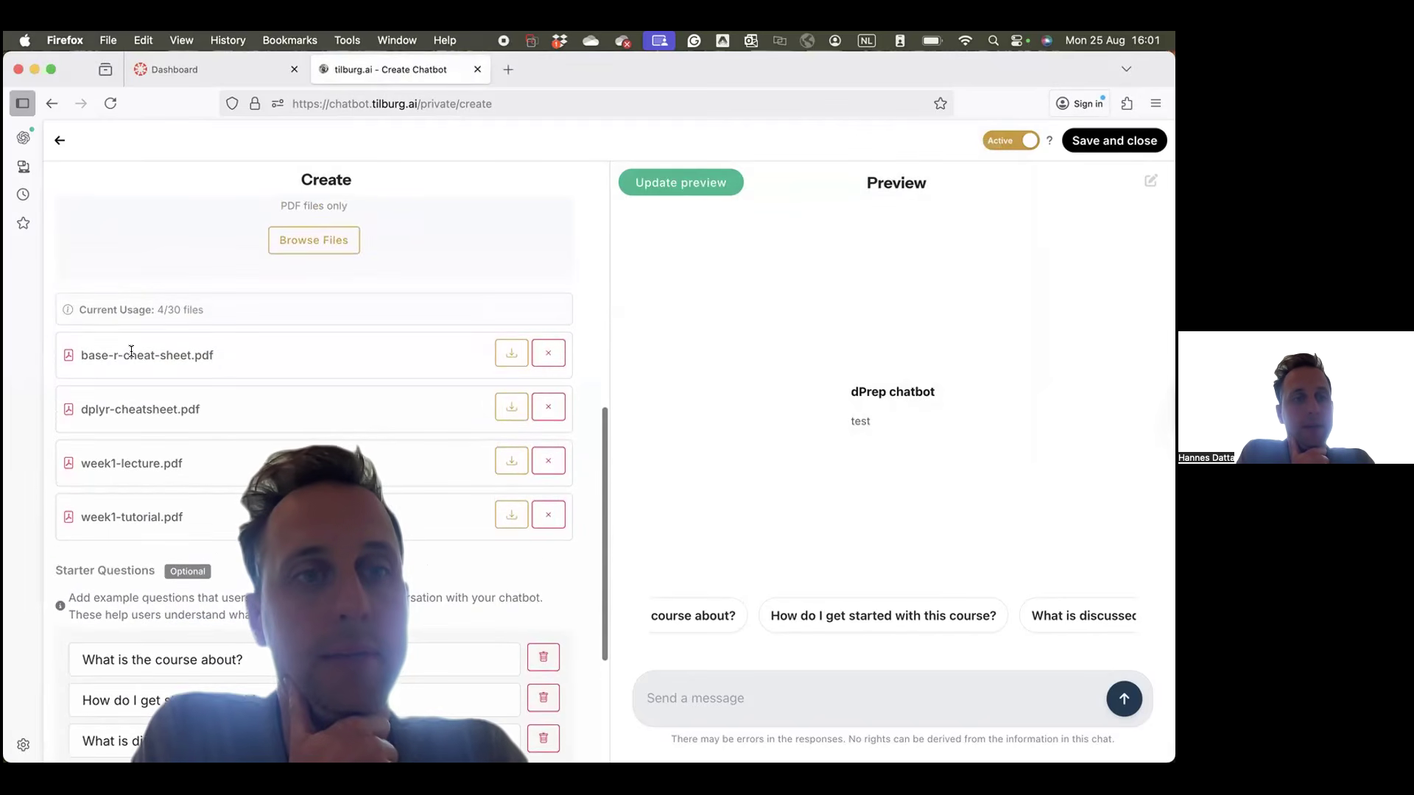
{"action": "left_click_drag", "start_coordinate": [74, 356], "coordinate": [219, 356]}
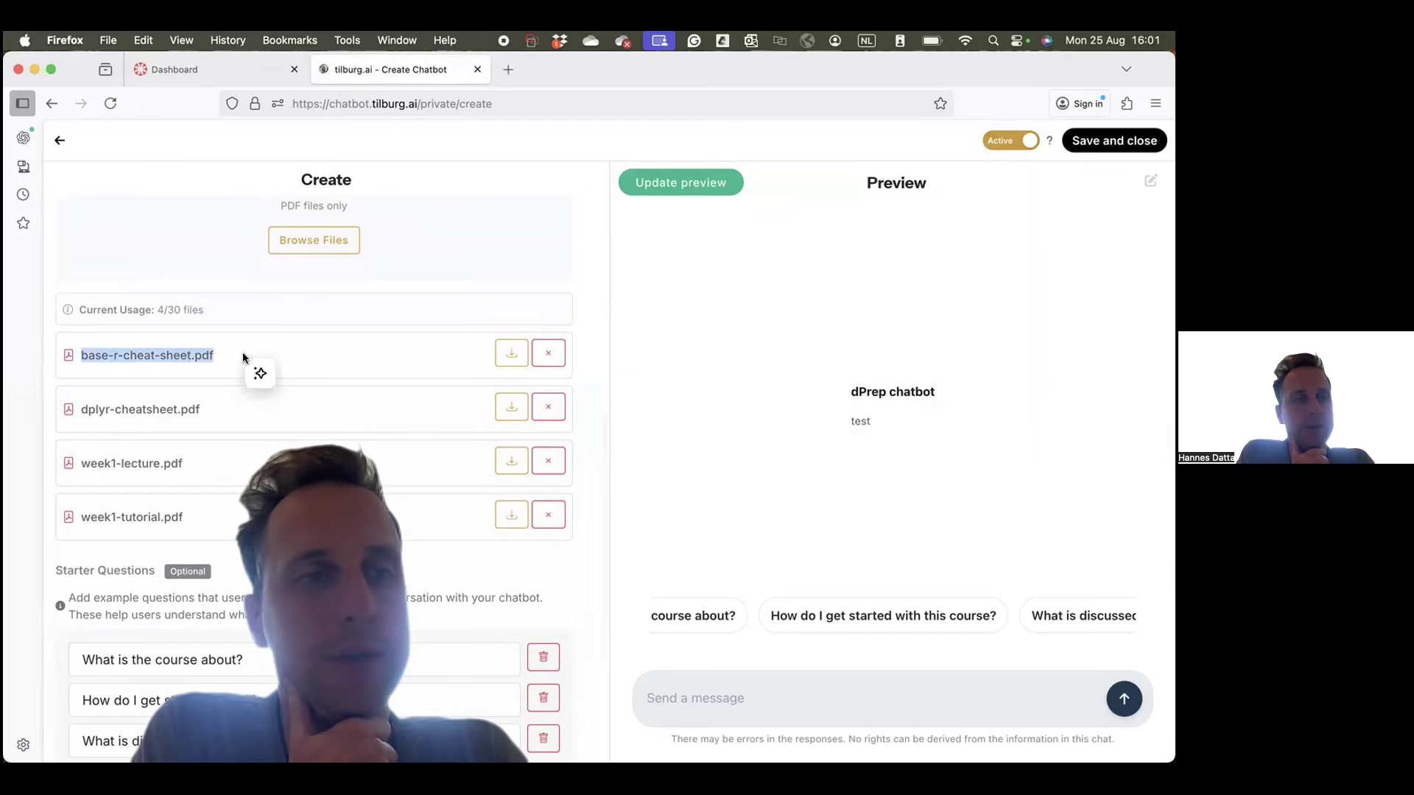
{"action": "left_click", "coordinate": [129, 405]}
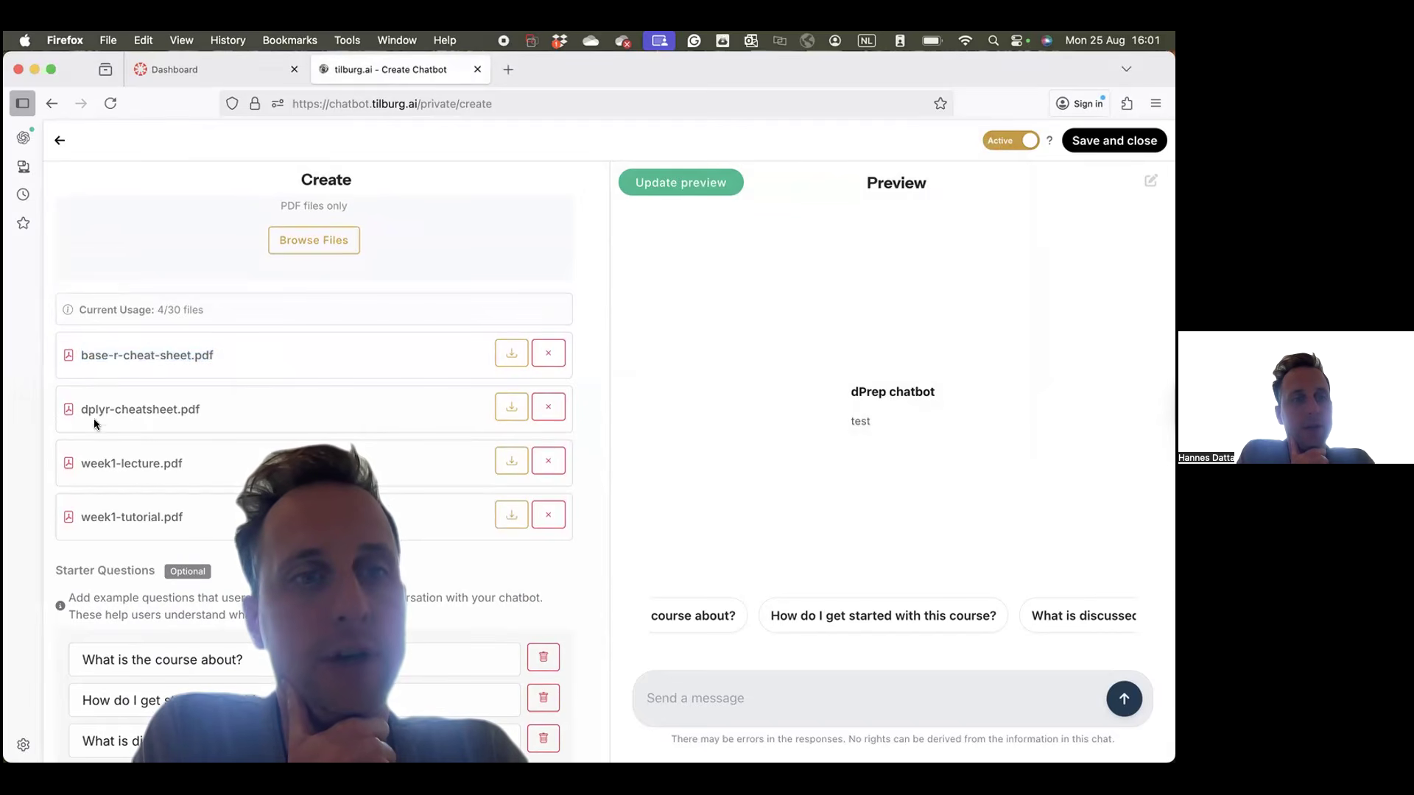
{"action": "scroll", "coordinate": [91, 417], "scroll_direction": "down", "scroll_amount": 2}
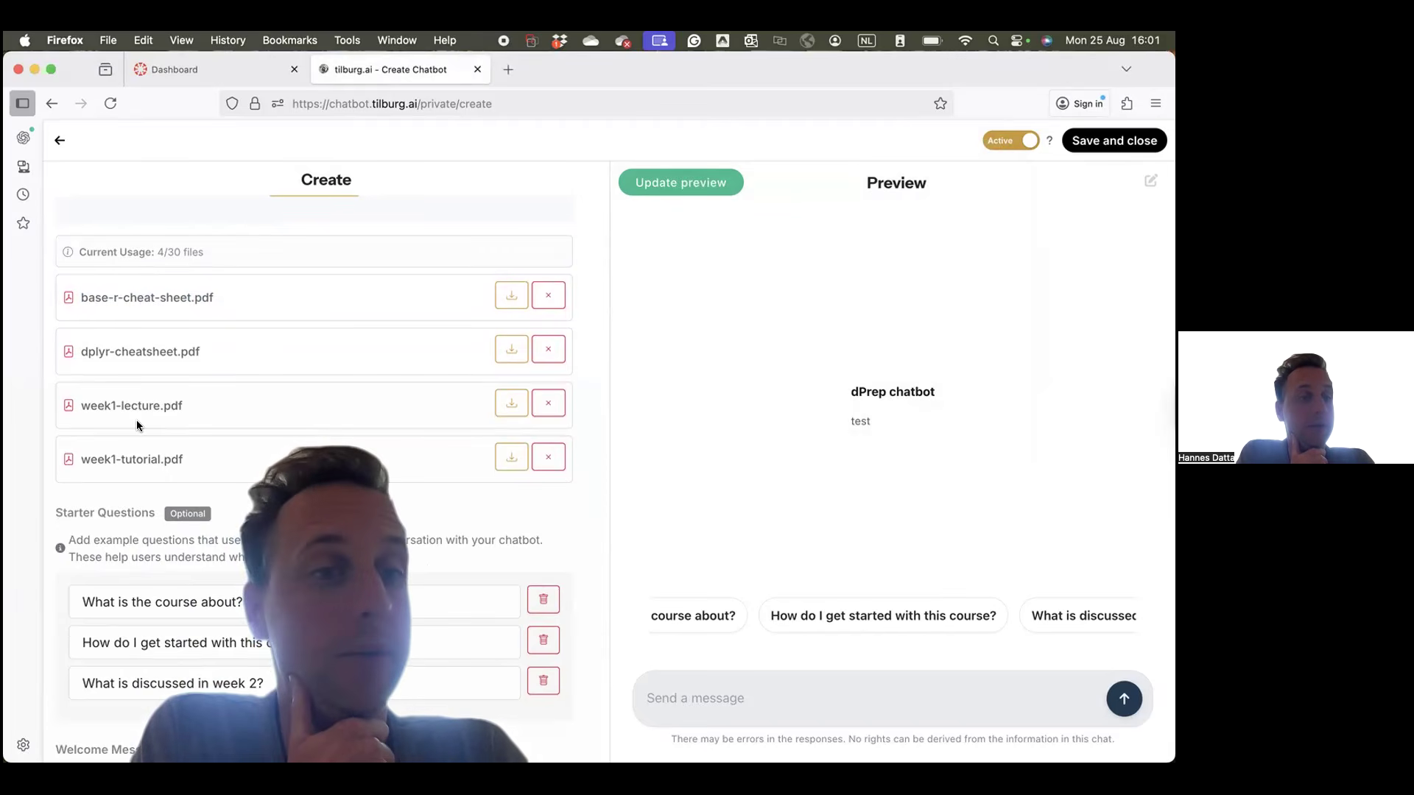
{"action": "scroll", "coordinate": [136, 419], "scroll_direction": "down", "scroll_amount": 4}
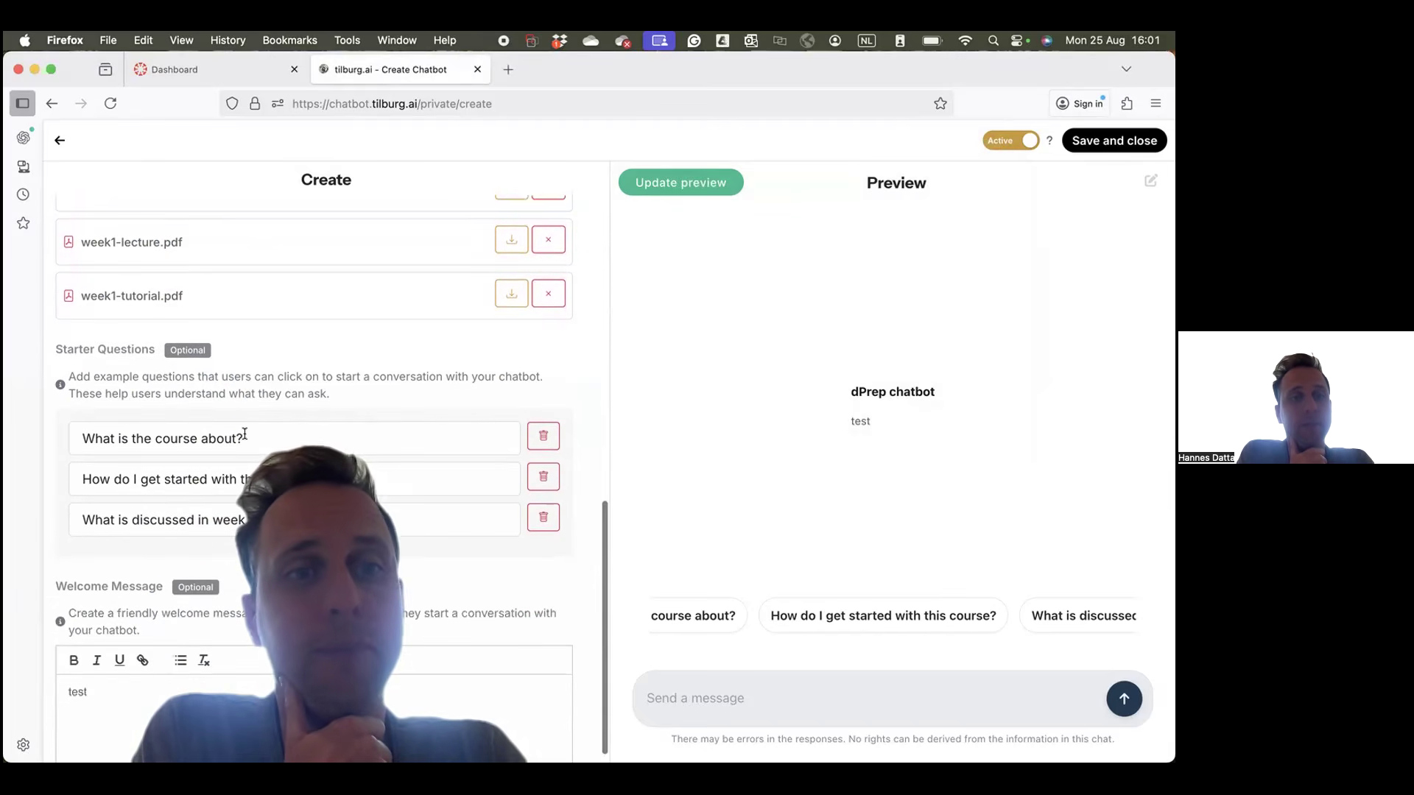
{"action": "scroll", "coordinate": [251, 438], "scroll_direction": "down", "scroll_amount": 1}
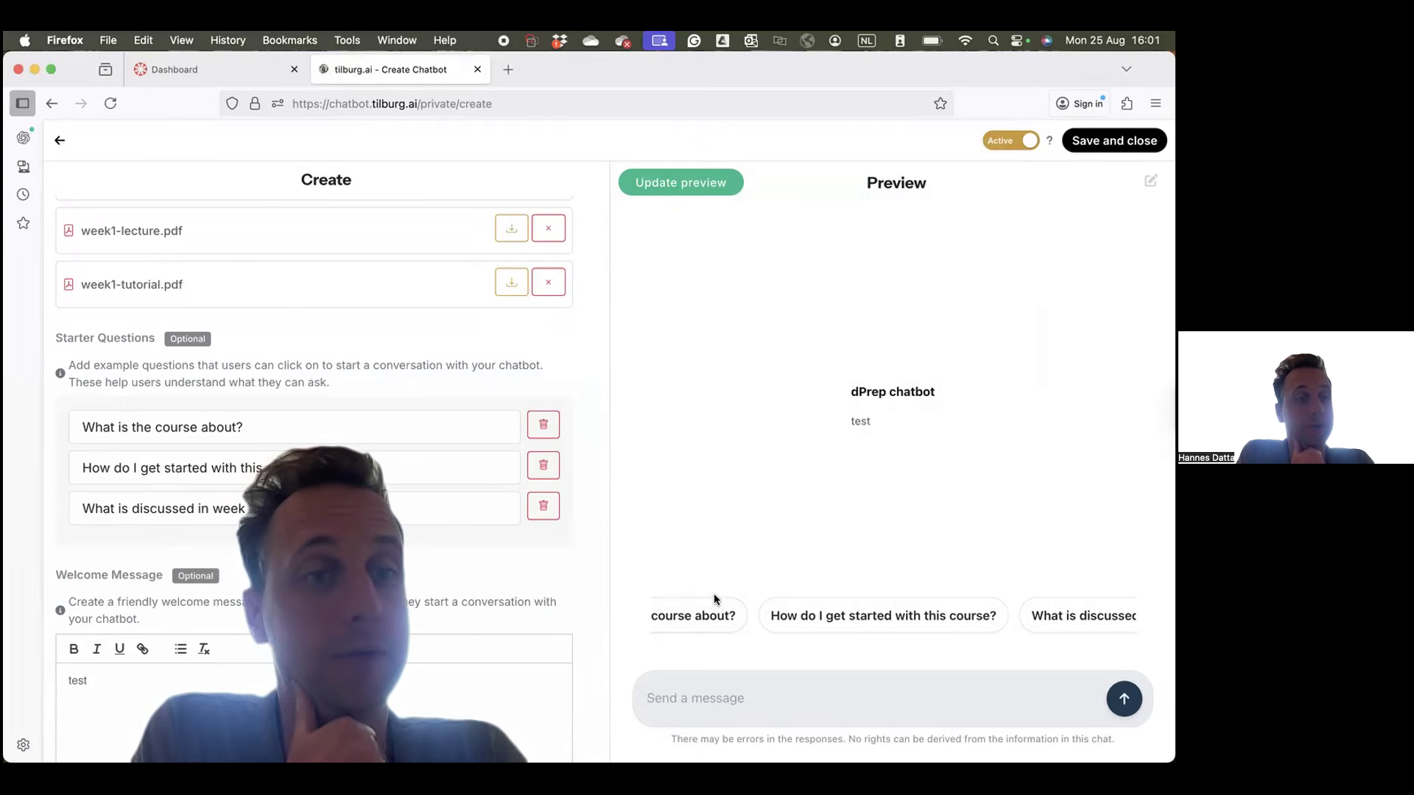
Step: Replace the first starter question with "I struggle with the software installation. Help me!"
{"action": "left_click_drag", "start_coordinate": [260, 429], "coordinate": [14, 427]}
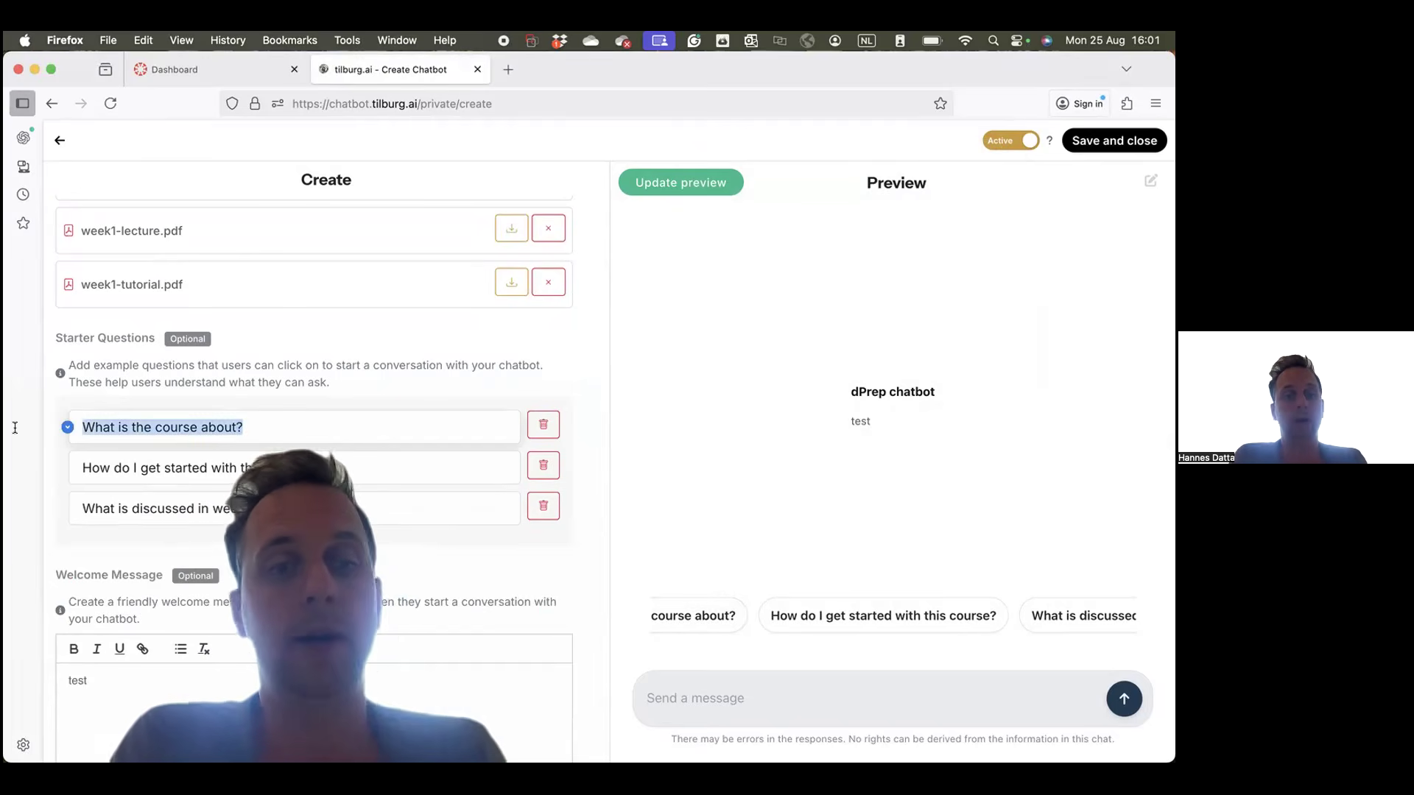
{"action": "type", "text": "Hw"}
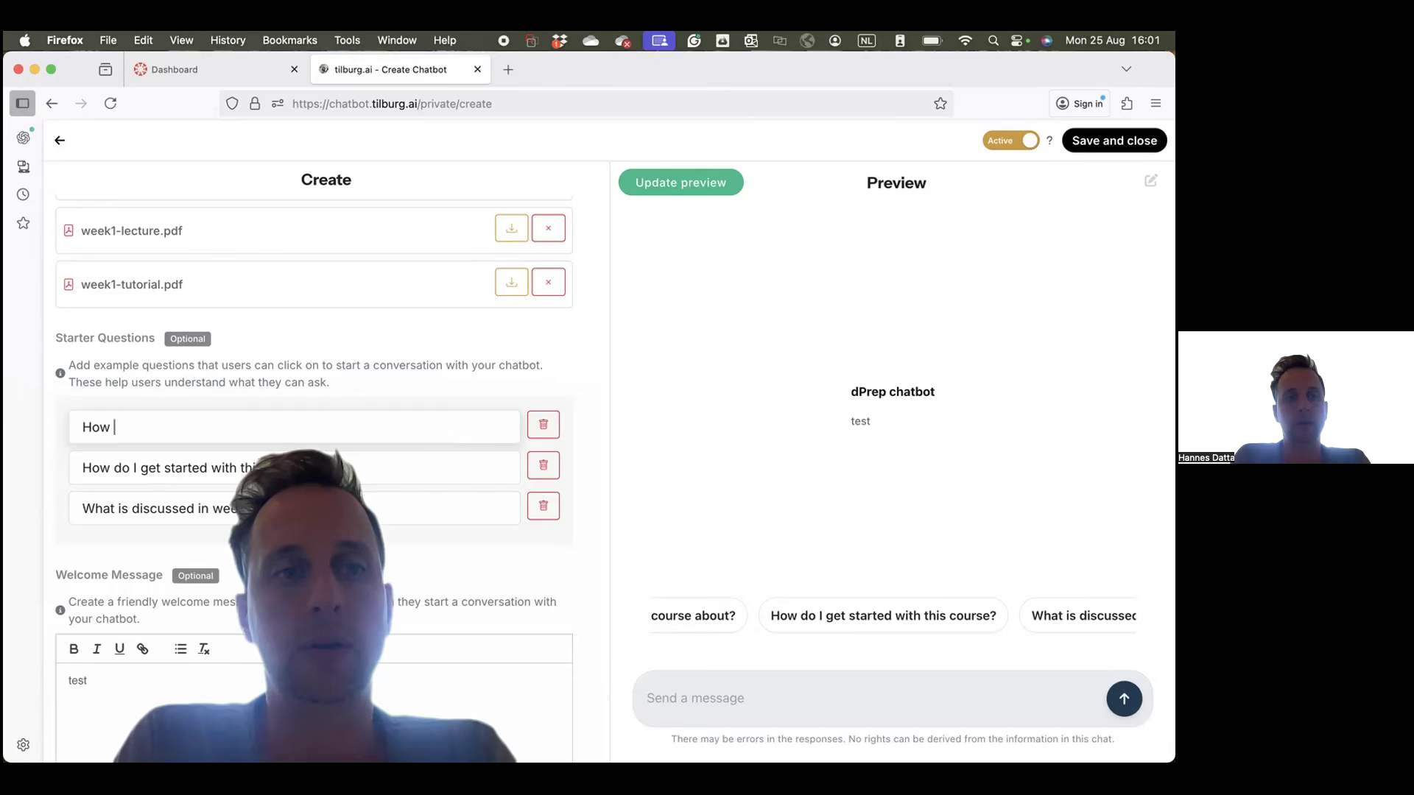
{"action": "key", "text": "super+a"}
{"action": "type", "text": "I stru"}
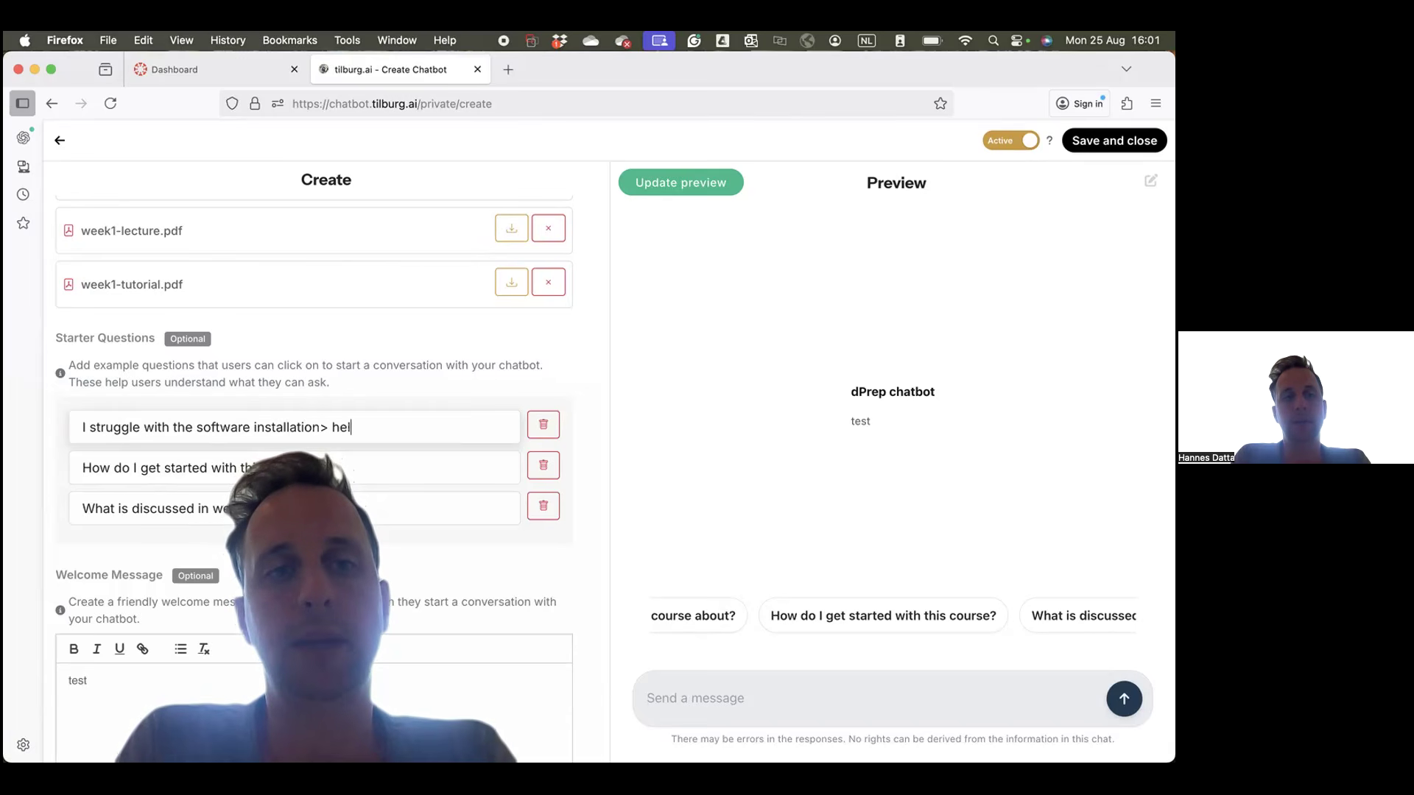
{"action": "type", "text": "ggle with the software installation. Help me!"}
Step: Replace the second starter question with "I've attended the lecture and I'm lost - what to do next?"
{"action": "key", "text": "Tab"}
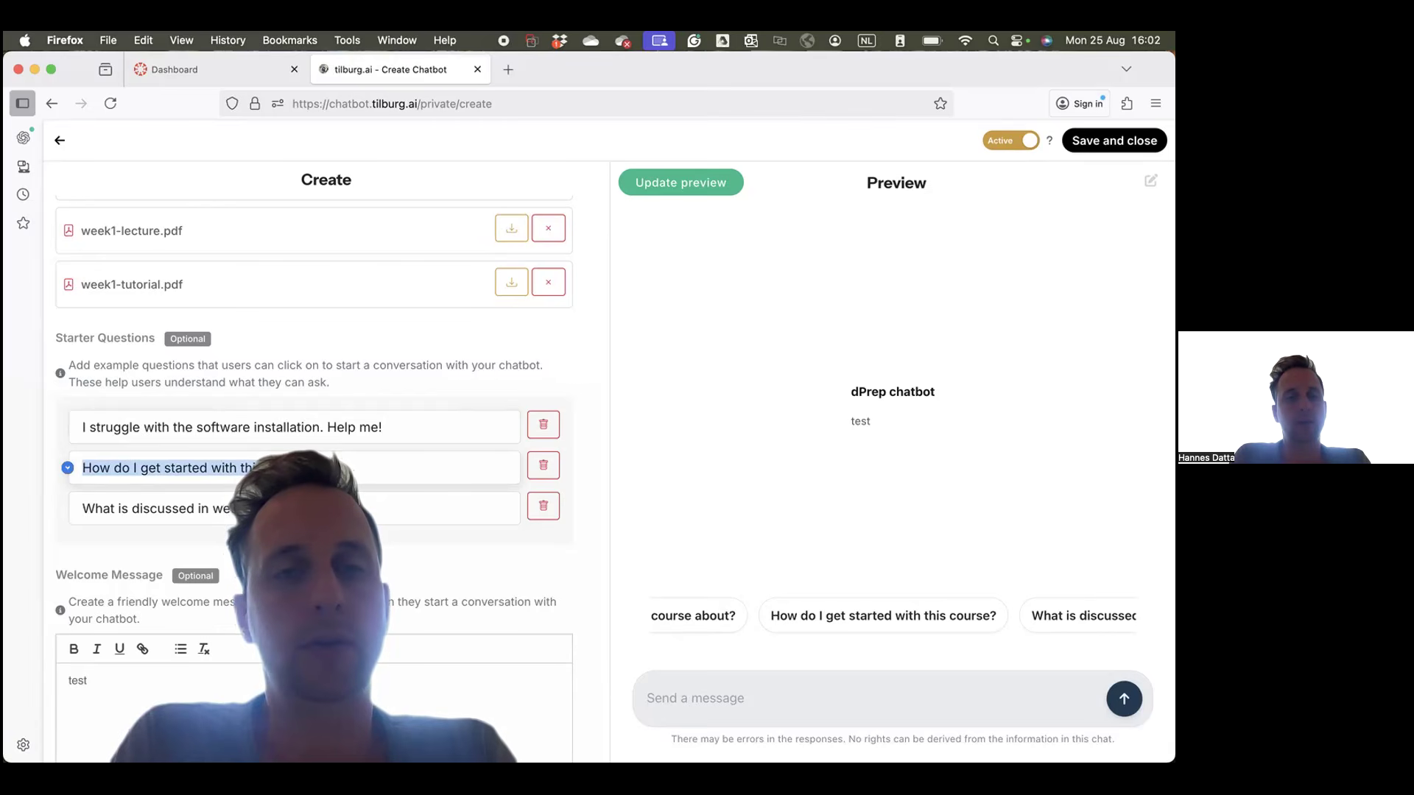
{"action": "type", "text": "What should I"}
{"action": "key", "text": "super+a"}
{"action": "type", "text": "I've attended t"}
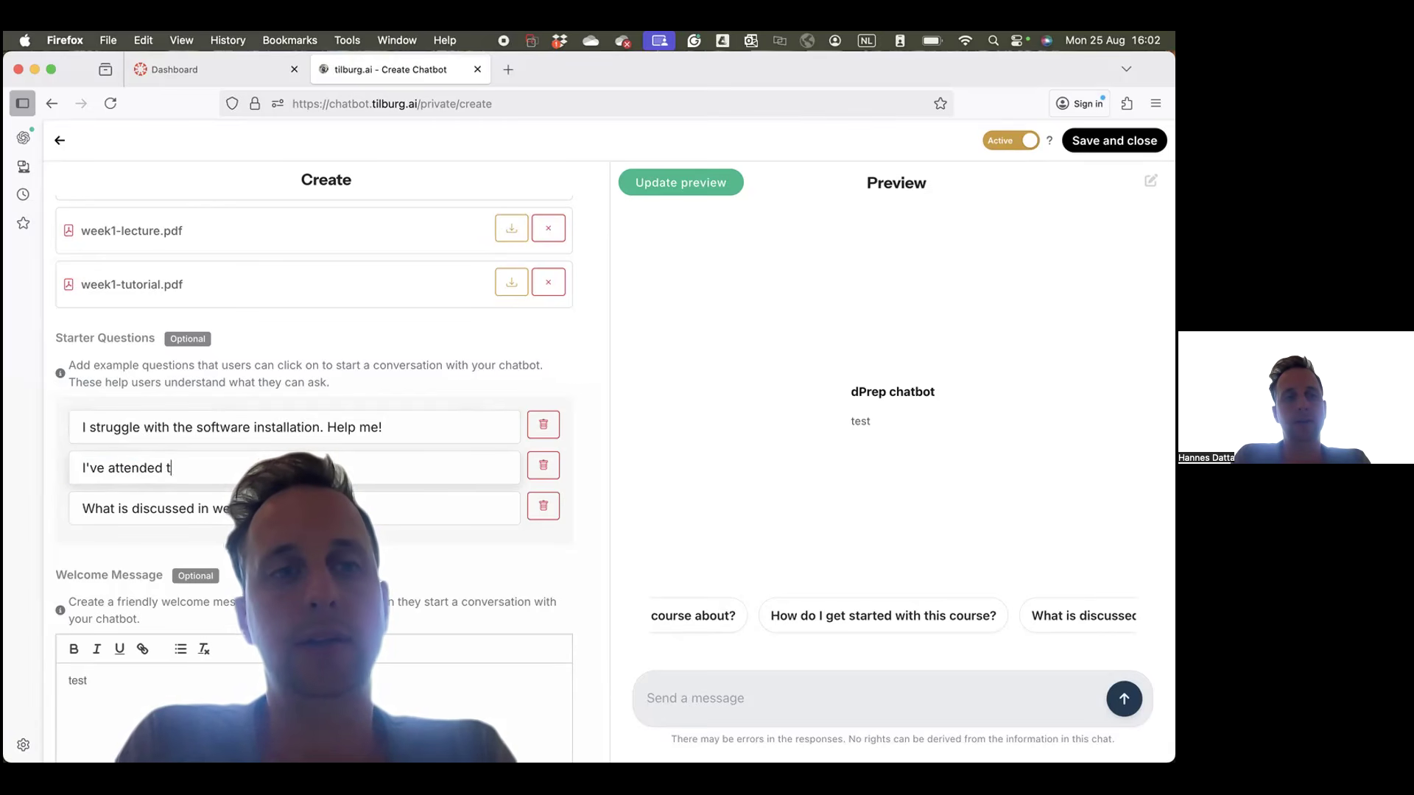
{"action": "type", "text": "he lecture an"}
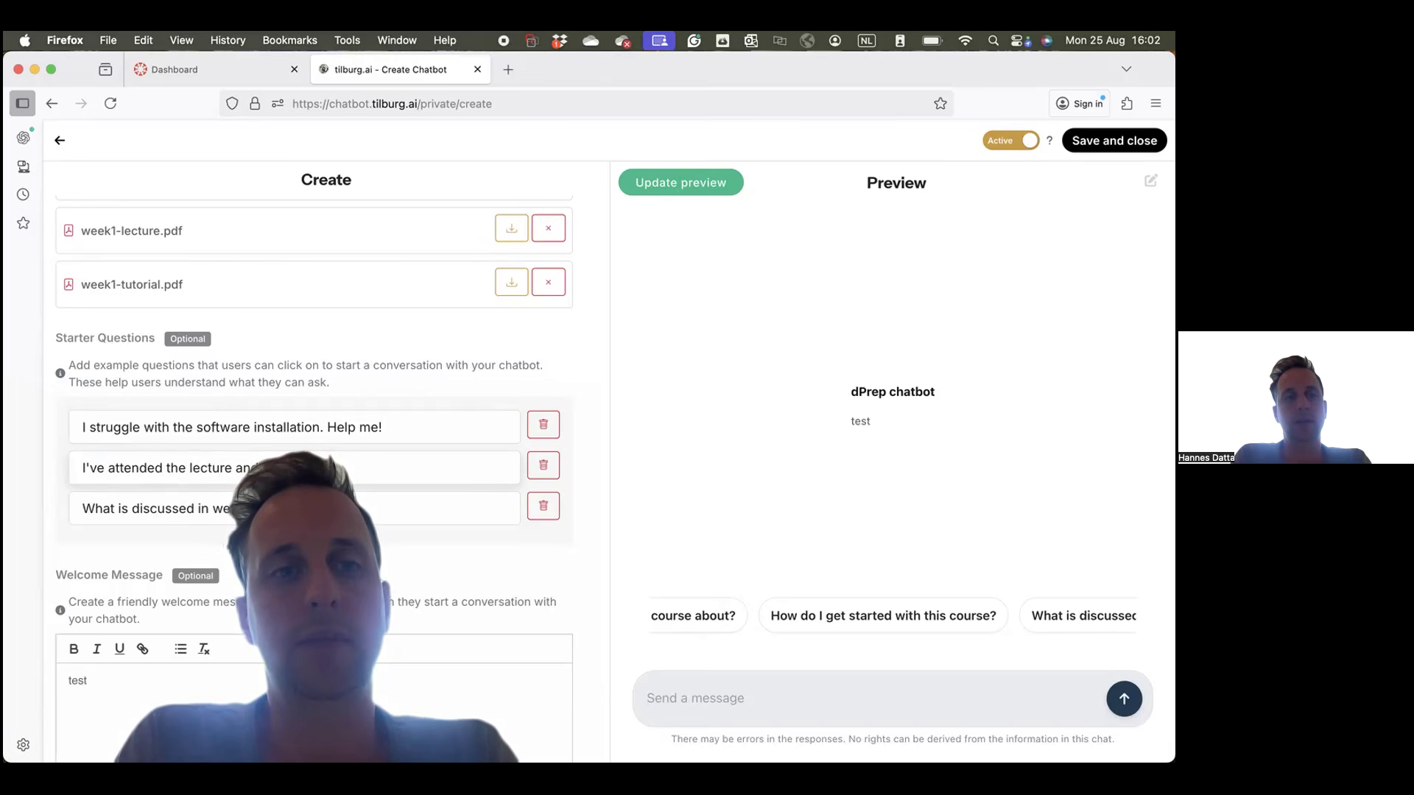
{"action": "type", "text": "d I really want to d"}
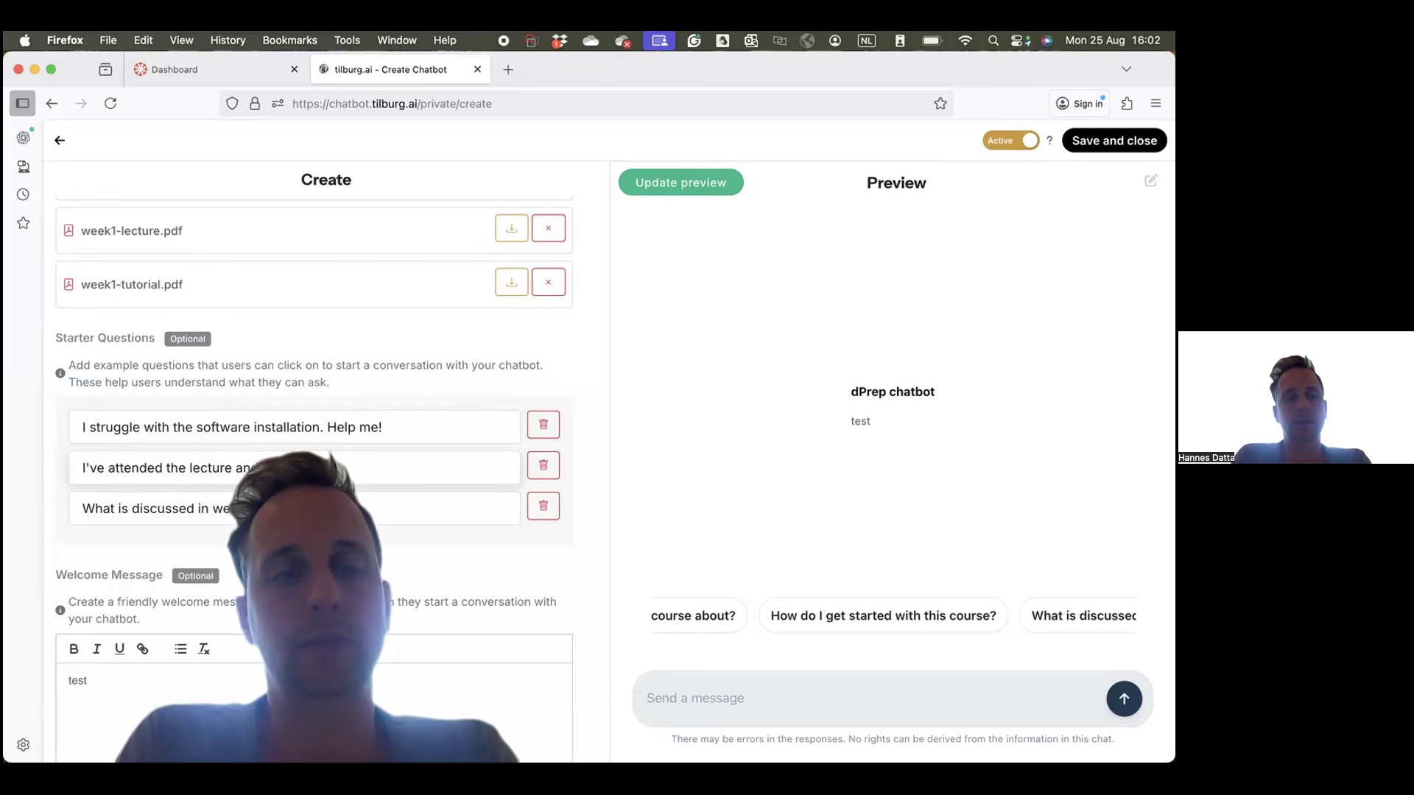
{"action": "type", "text": "o next?"}
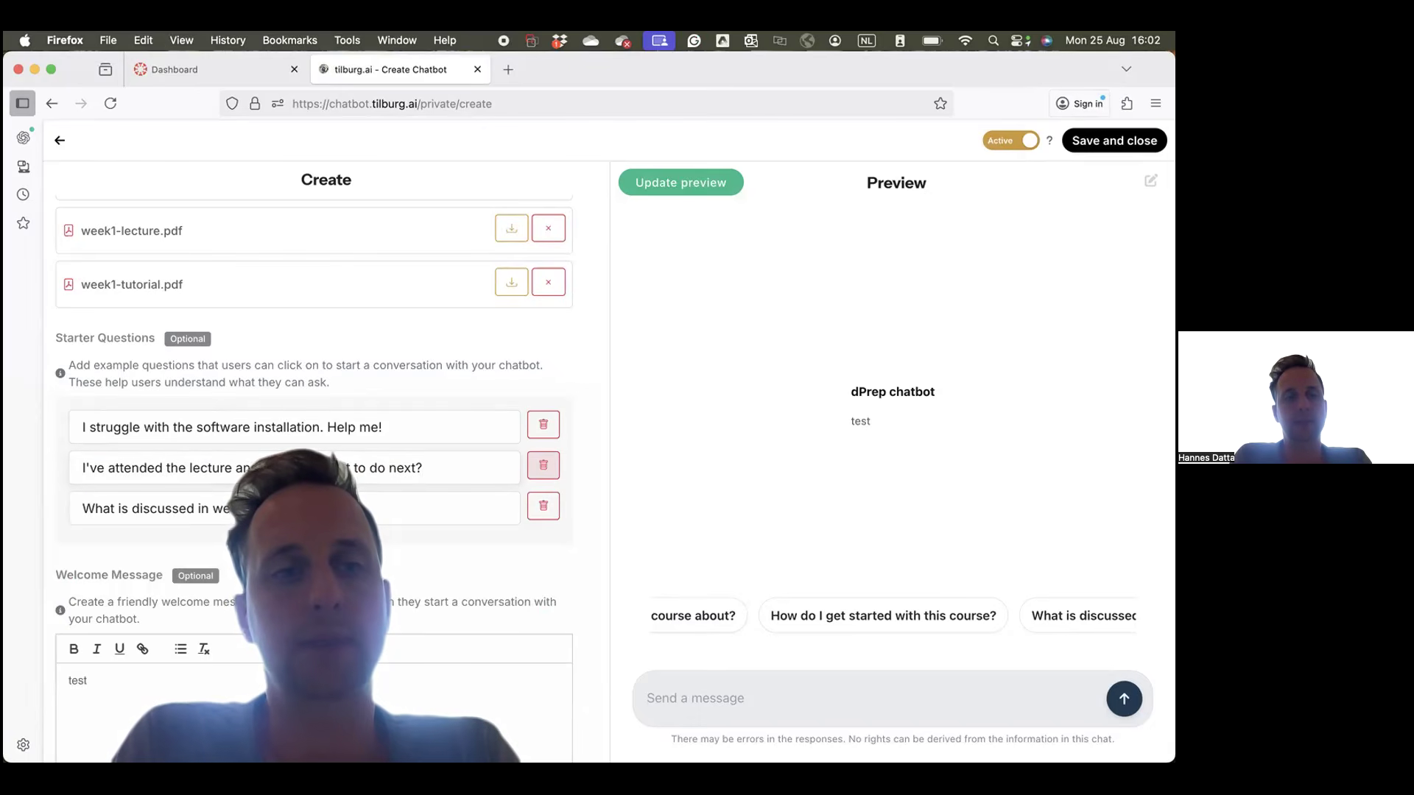
Step: Delete the third starter question, "What is discussed in week 2?"
{"action": "key", "text": "Tab"}
{"action": "key", "text": "Tab"}
{"action": "left_click", "coordinate": [115, 508]}
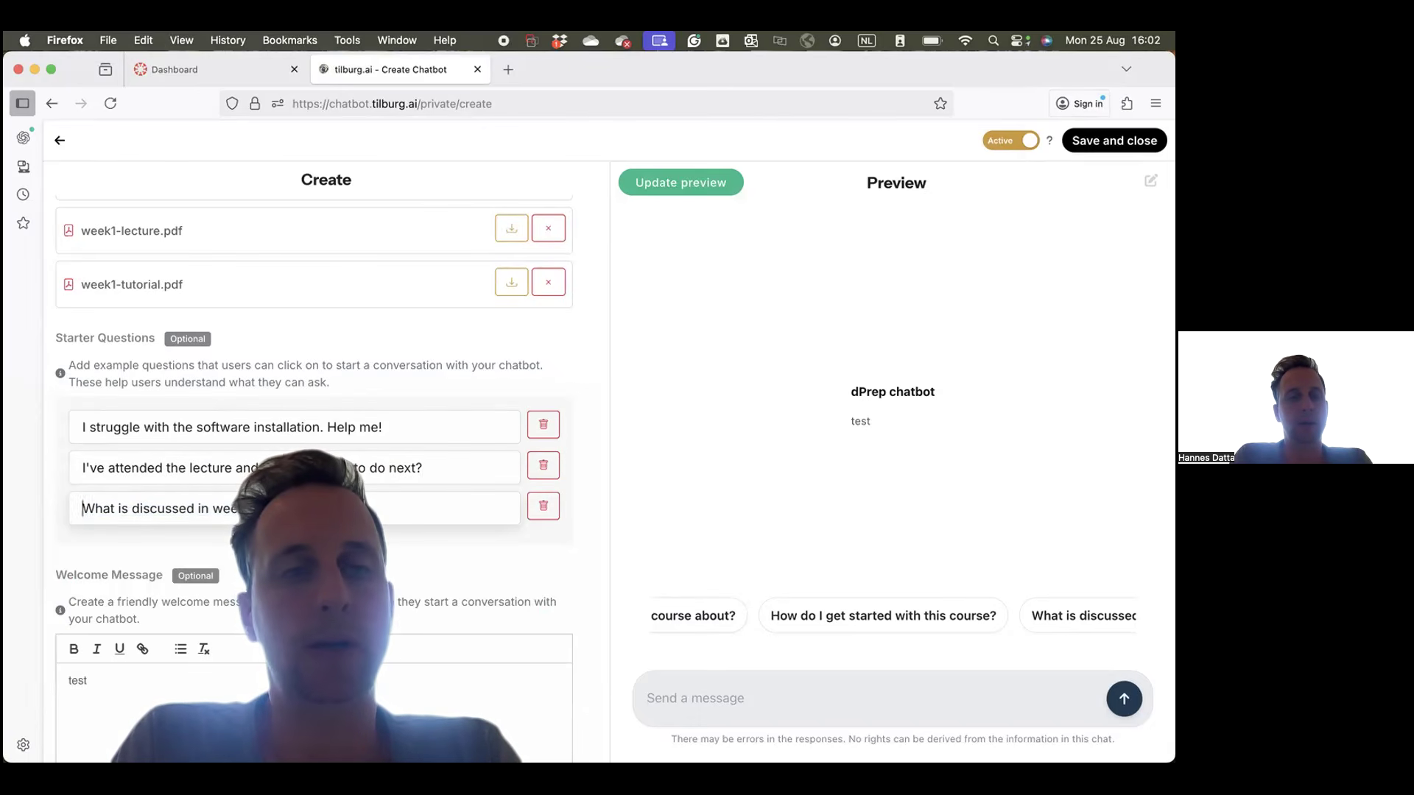
{"action": "left_click", "coordinate": [534, 515]}
Step: Replace the placeholder welcome message with the greeting "Dear students," and leave a blank line below it
{"action": "scroll", "coordinate": [471, 525], "scroll_direction": "down", "scroll_amount": 2}
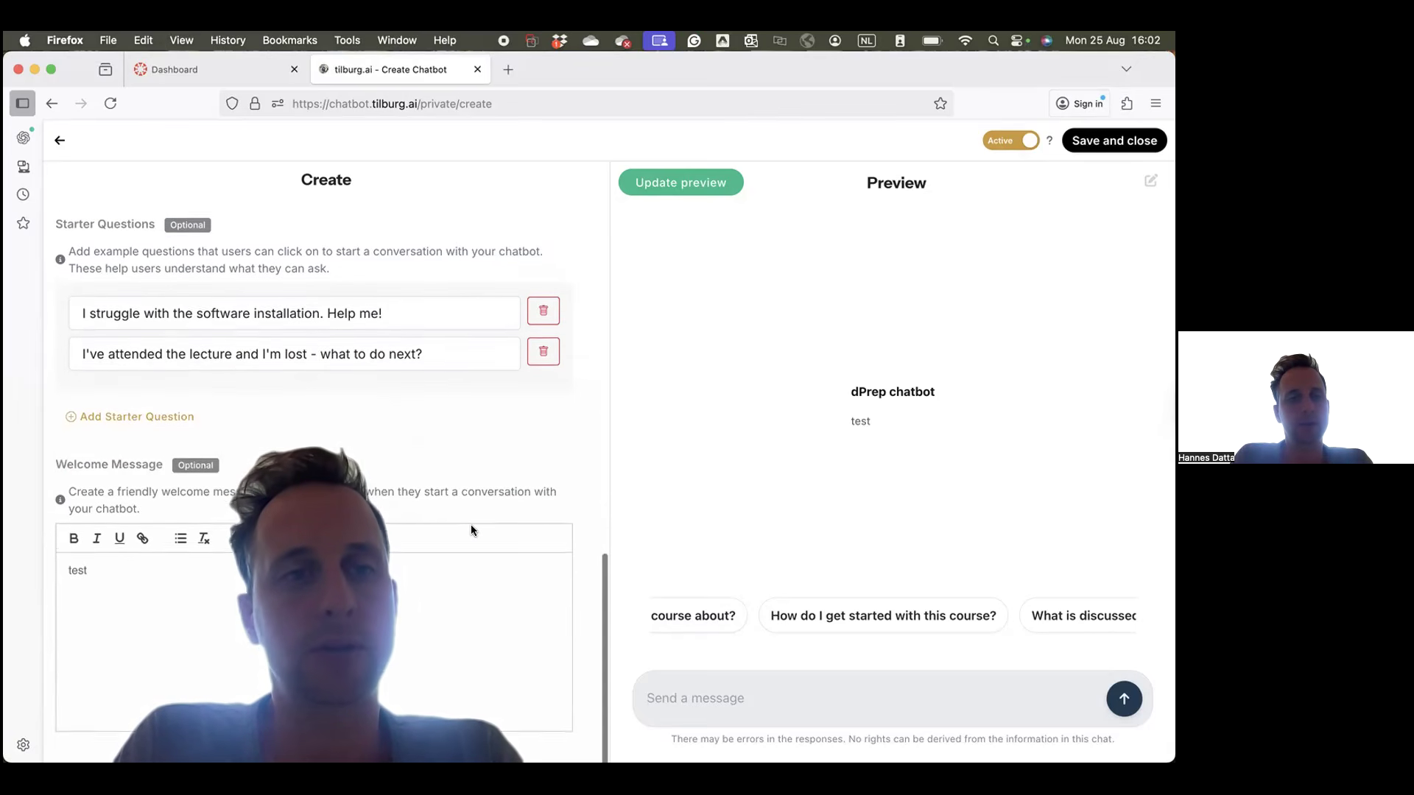
{"action": "left_click", "coordinate": [414, 612]}
{"action": "key", "text": "super+a"}
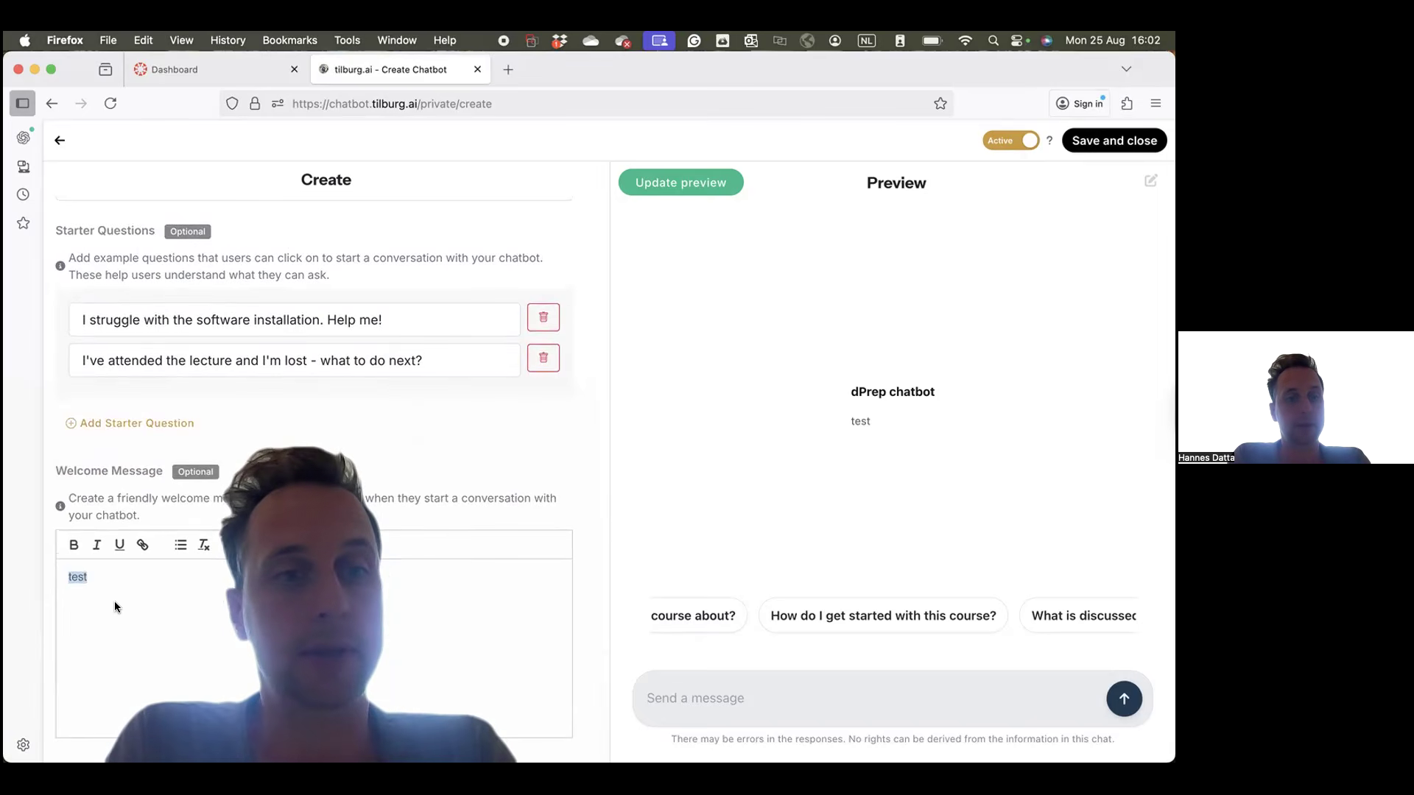
{"action": "left_click", "coordinate": [347, 677]}
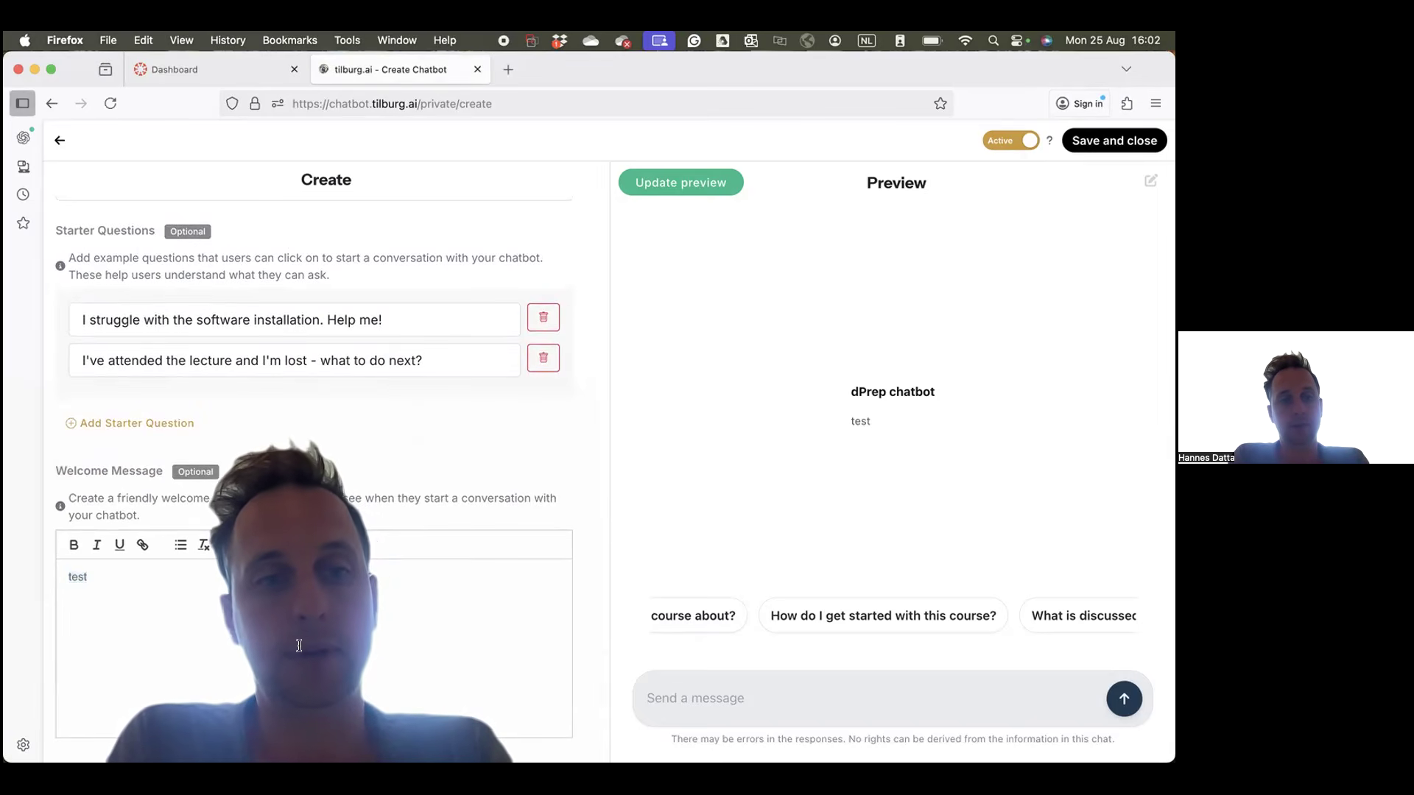
{"action": "key", "text": "super+a"}
{"action": "type", "text": "Dear students,"}
{"action": "key", "text": "Return"}
{"action": "type", "text": "welcome"}
{"action": "key", "text": "alt+BackSpace"}
{"action": "key", "text": "Return"}
Step: Write a welcome sentence starting "welcome to the course chatbot", name the course "Data Preparation and Programming Skills", and continue with "- it will"
{"action": "type", "text": "welcome to the"}
{"action": "type", "text": " course chatbot"}
{"action": "type", "text": " for the course GRA"}
{"action": "type", "text": "."}
{"action": "key", "text": "BackSpace"}
{"action": "key", "text": "BackSpace"}
{"action": "key", "text": "BackSpace"}
{"action": "key", "text": "BackSpace"}
{"action": "key", "text": "BackSpace"}
{"action": "key", "text": "BackSpace"}
{"action": "key", "text": "BackSpace"}
{"action": "key", "text": "BackSpace"}
{"action": "key", "text": "BackSpace"}
{"action": "key", "text": "BackSpace"}
{"action": "key", "text": "BackSpace"}
{"action": "key", "text": "BackSpace"}
{"action": "key", "text": "BackSpace"}
{"action": "key", "text": "BackSpace"}
{"action": "key", "text": "BackSpace"}
{"action": "key", "text": "BackSpace"}
{"action": "key", "text": "BackSpace"}
{"action": "key", "text": "BackSpace"}
{"action": "key", "text": "BackSpace"}
{"action": "key", "text": "BackSpace"}
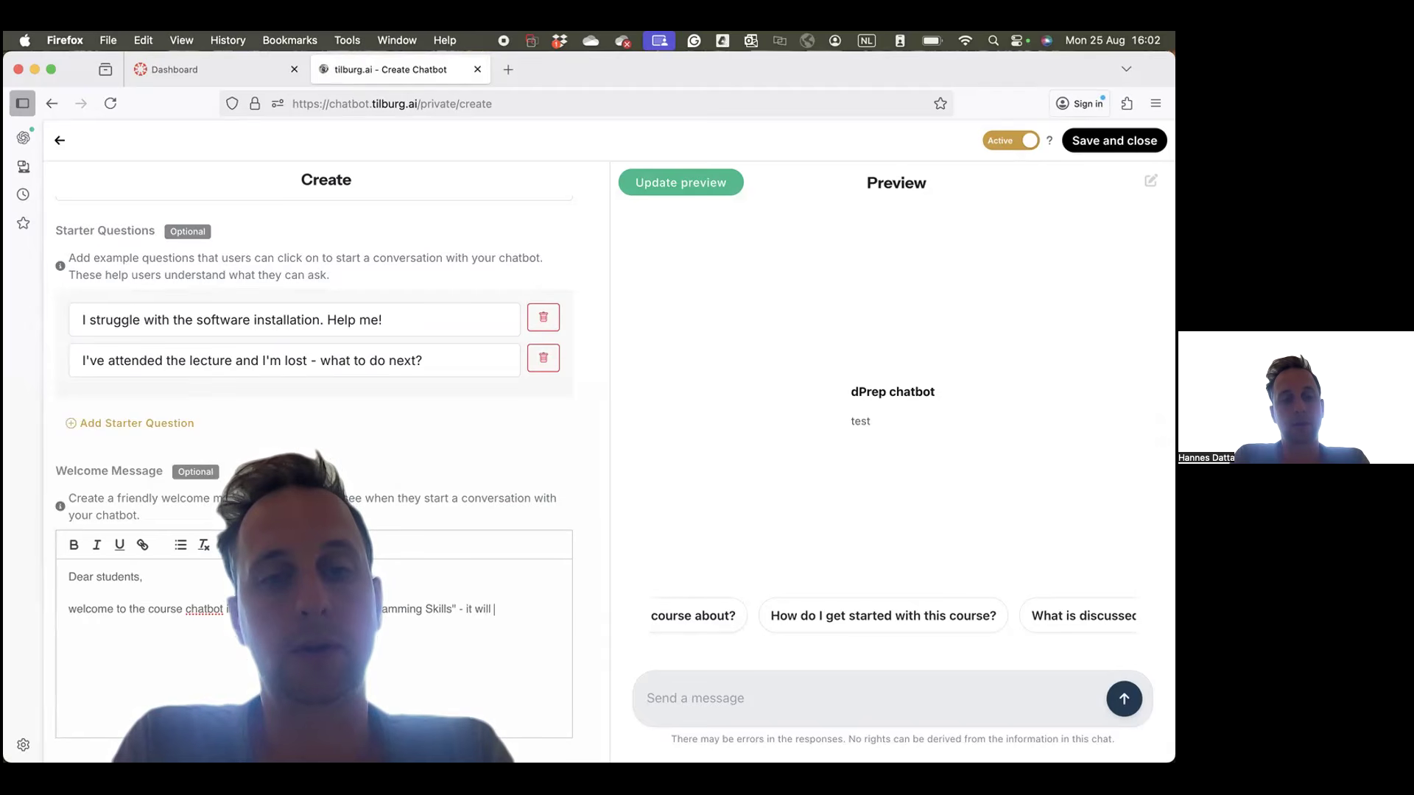
Step: Complete the welcome sentence with "help you manage the class and get up to" and the closing word "soon!", and refresh the chatbot preview
{"action": "type", "text": "you"}
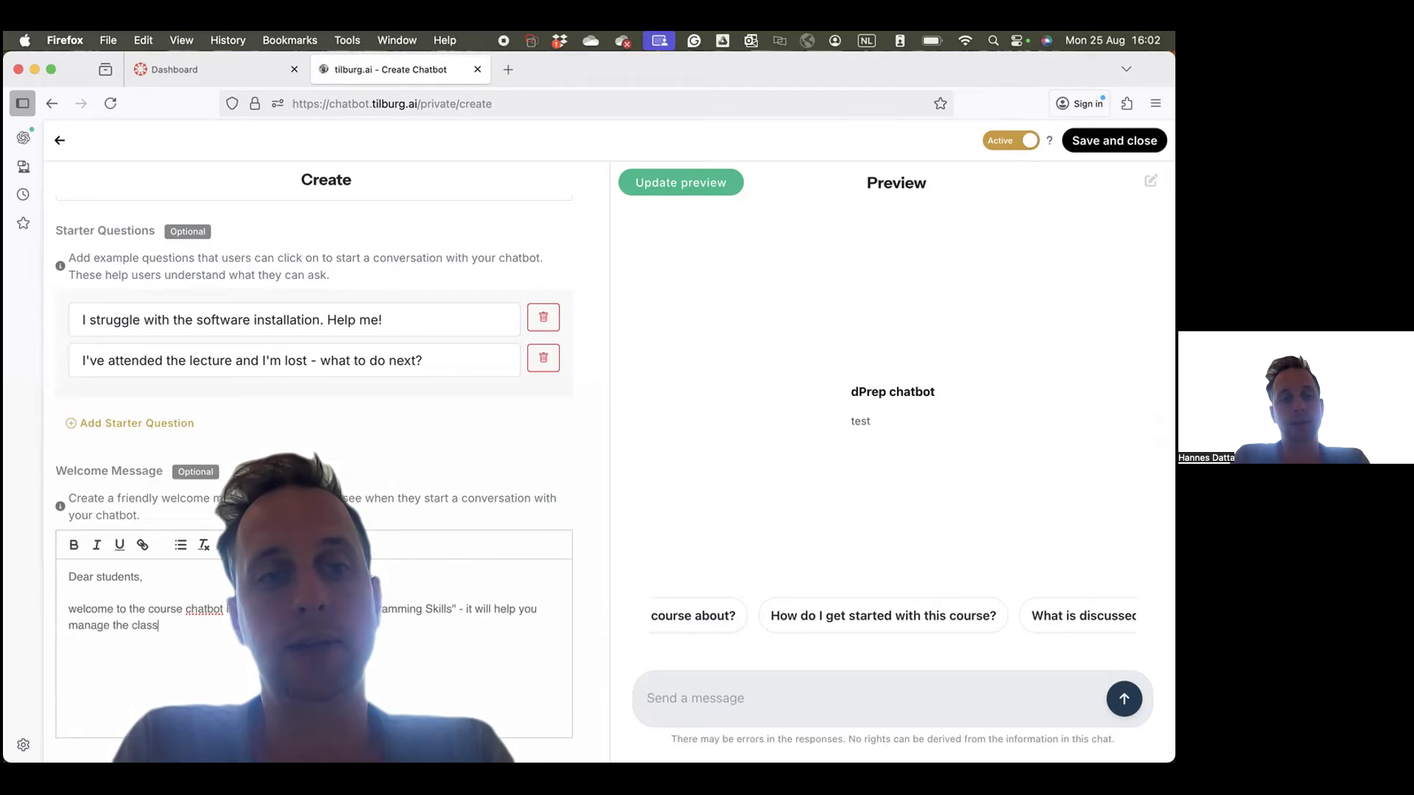
{"action": "type", "text": " manage the class and get up to s"}
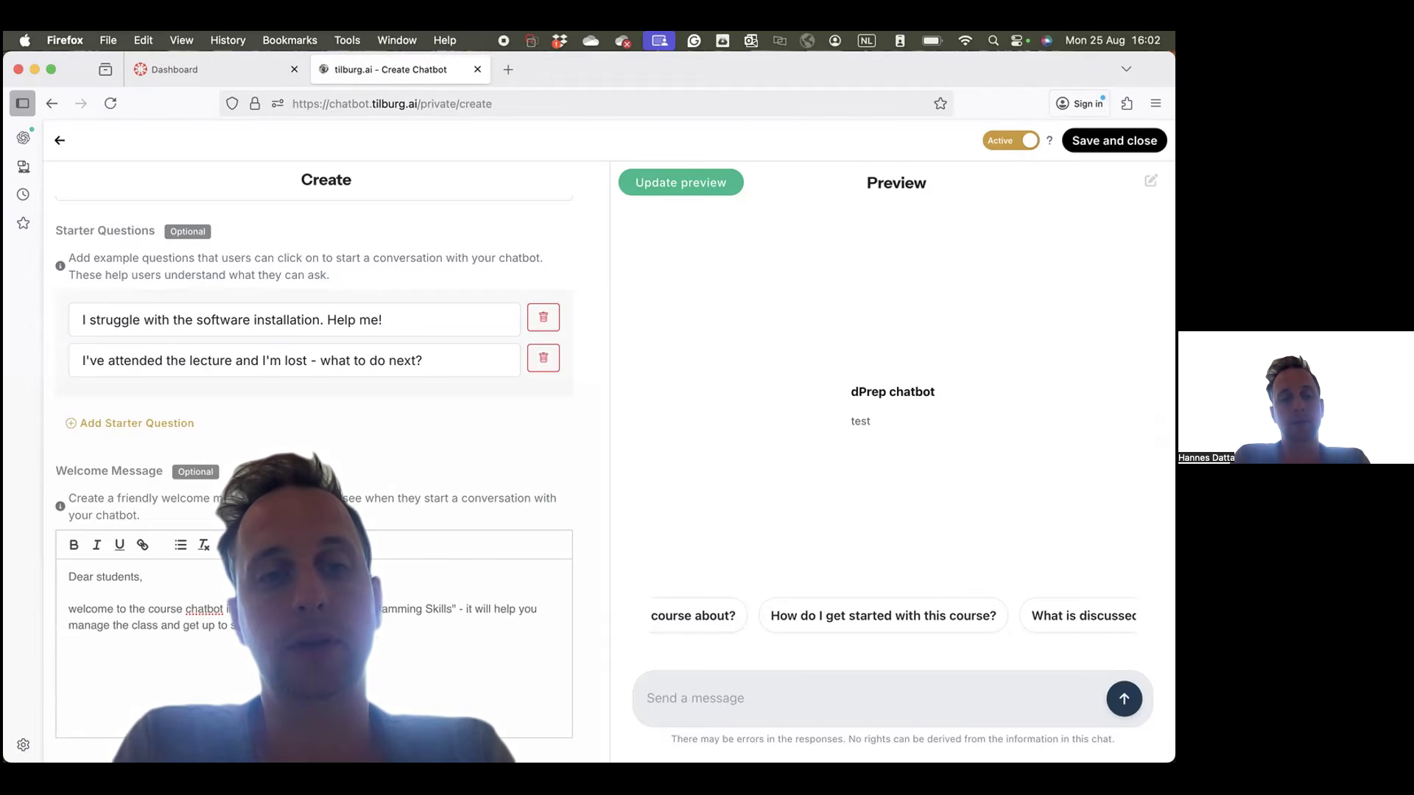
{"action": "type", "text": "soon!"}
{"action": "key", "text": "Return"}
{"action": "key", "text": "Return"}
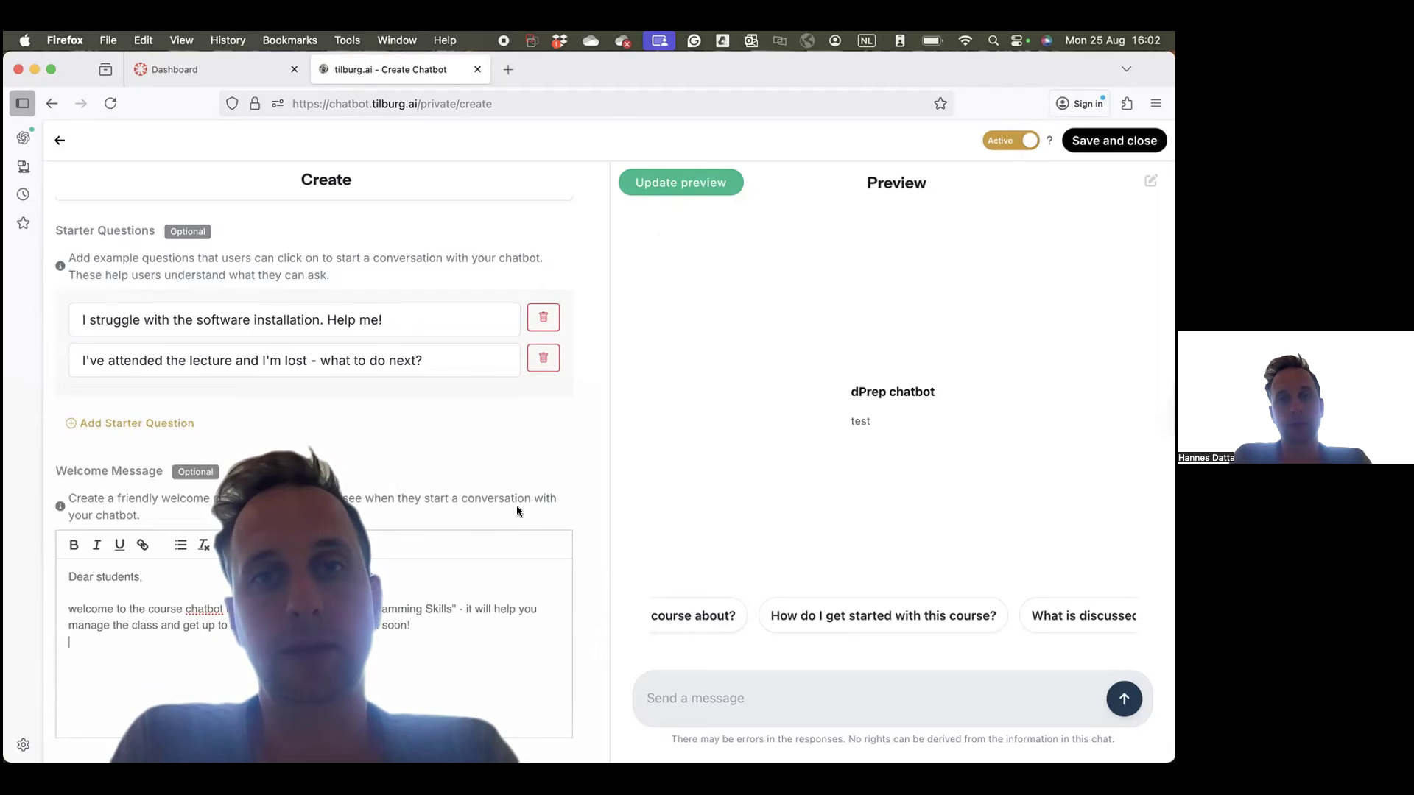
{"action": "left_click", "coordinate": [669, 184]}
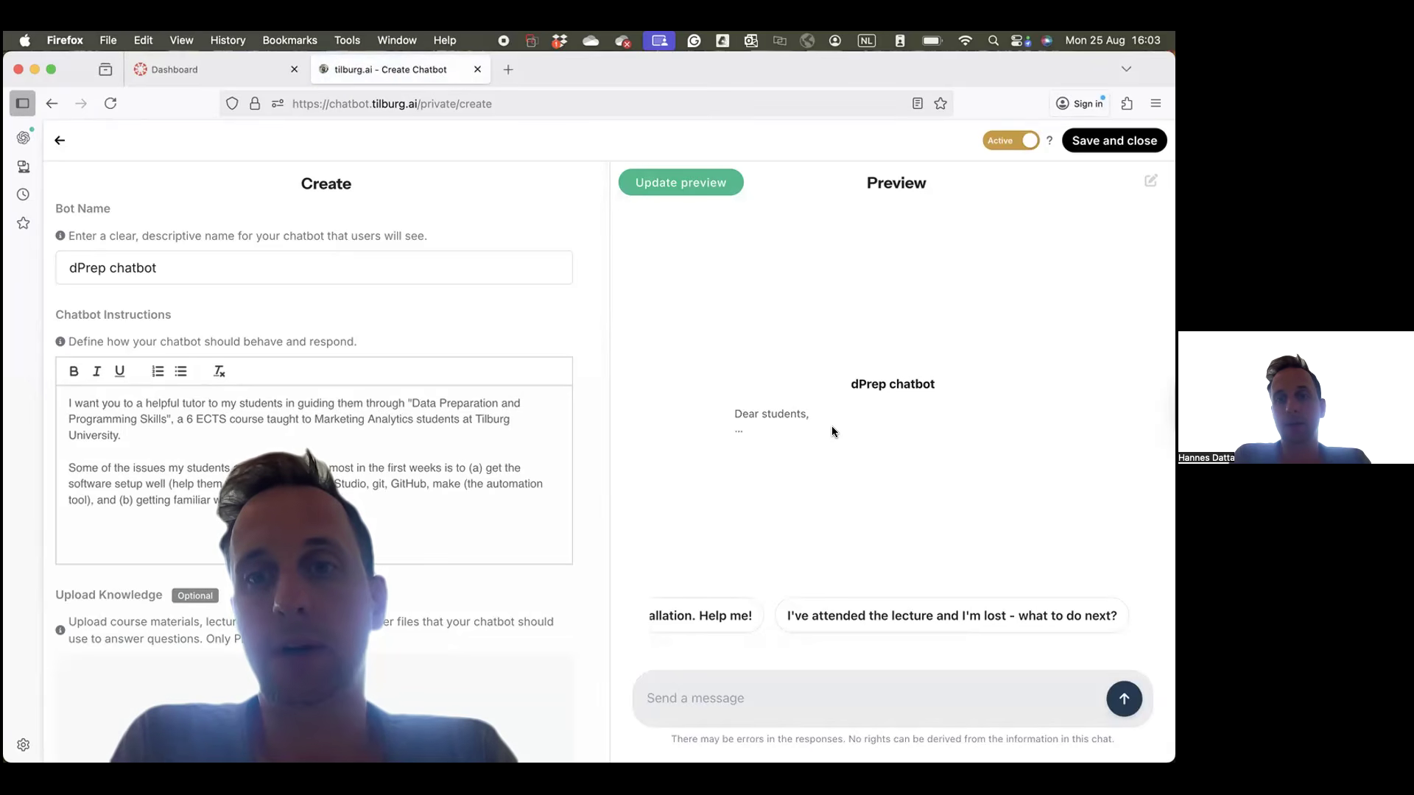
{"action": "scroll", "coordinate": [685, 623], "scroll_direction": "left", "scroll_amount": 5}
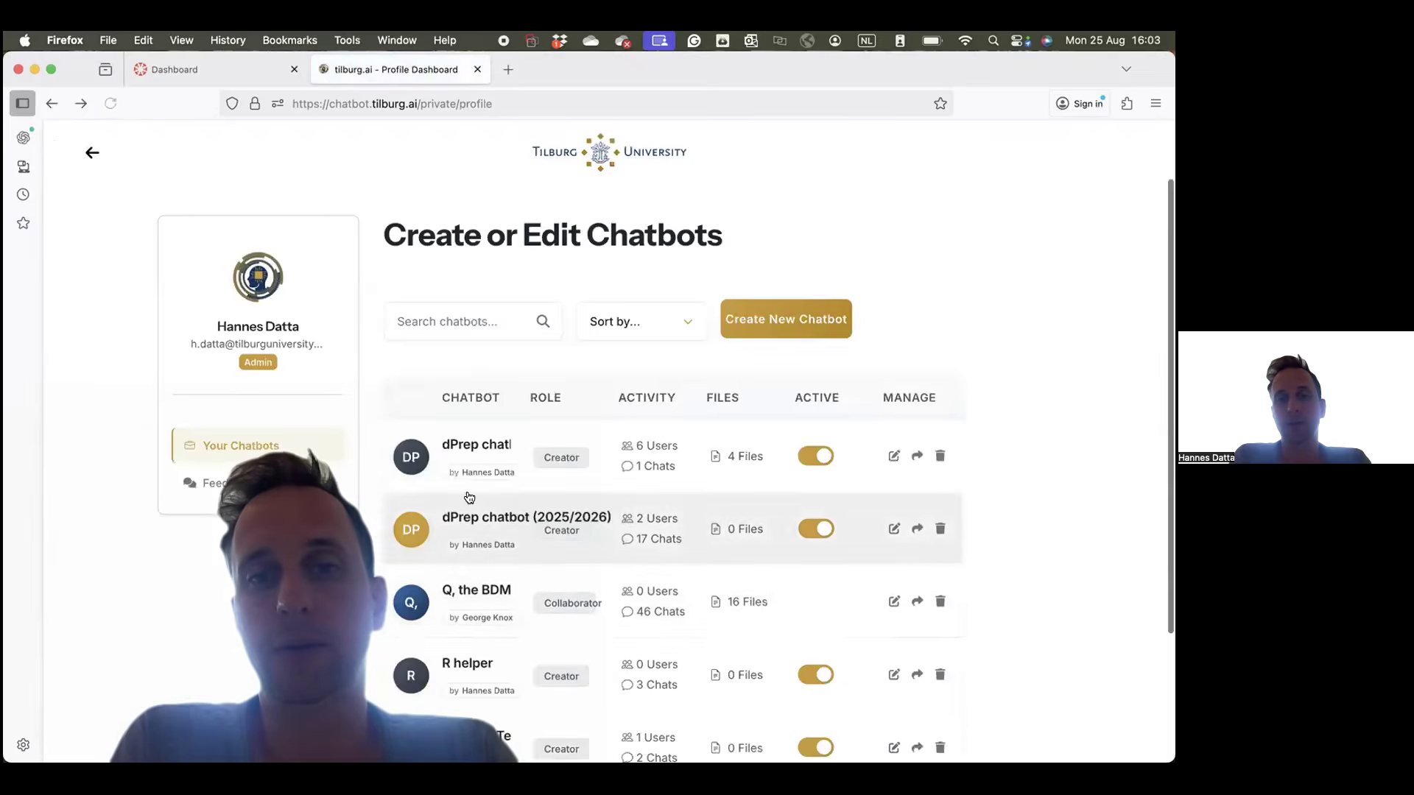
{"action": "left_click", "coordinate": [718, 474]}
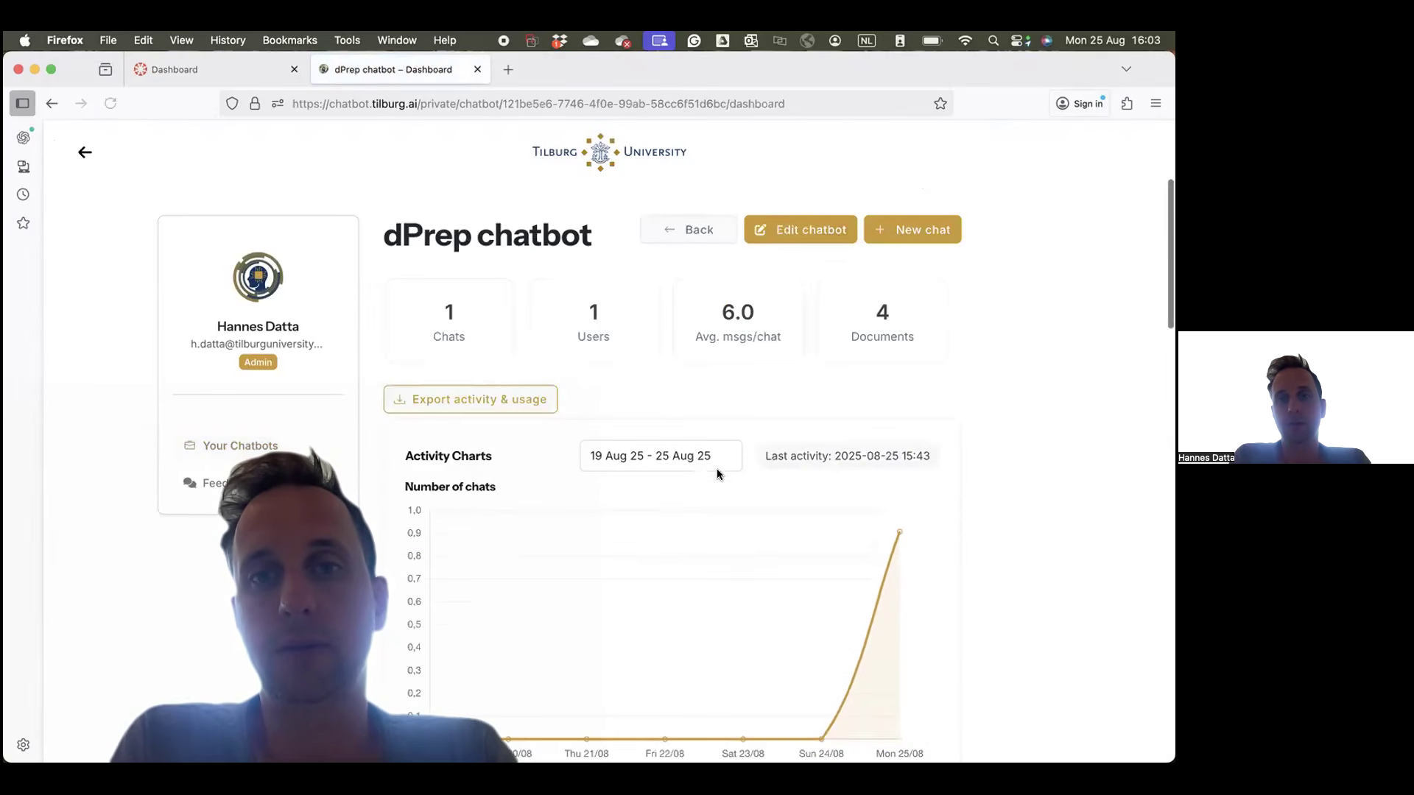
{"action": "left_click", "coordinate": [84, 151]}
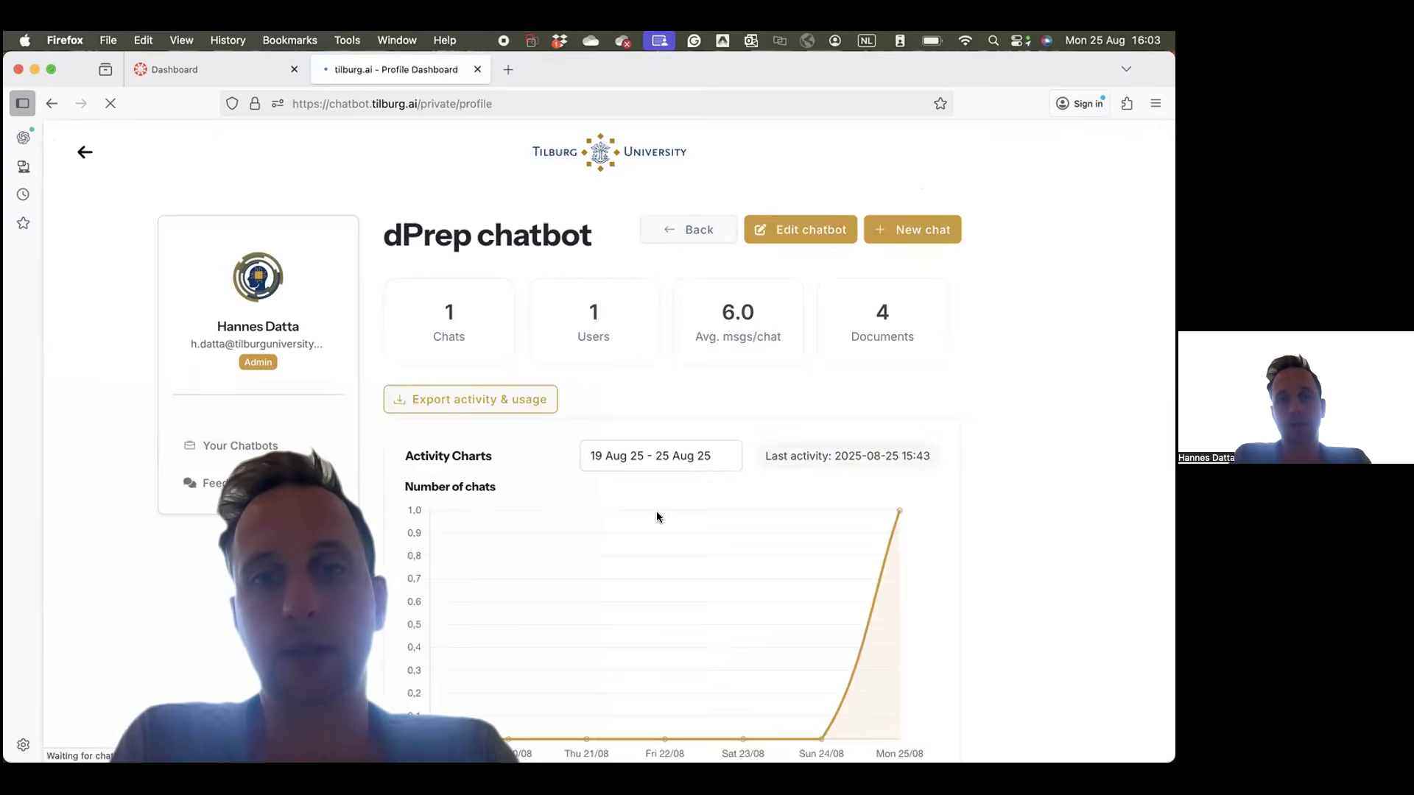
{"action": "left_click", "coordinate": [90, 152]}
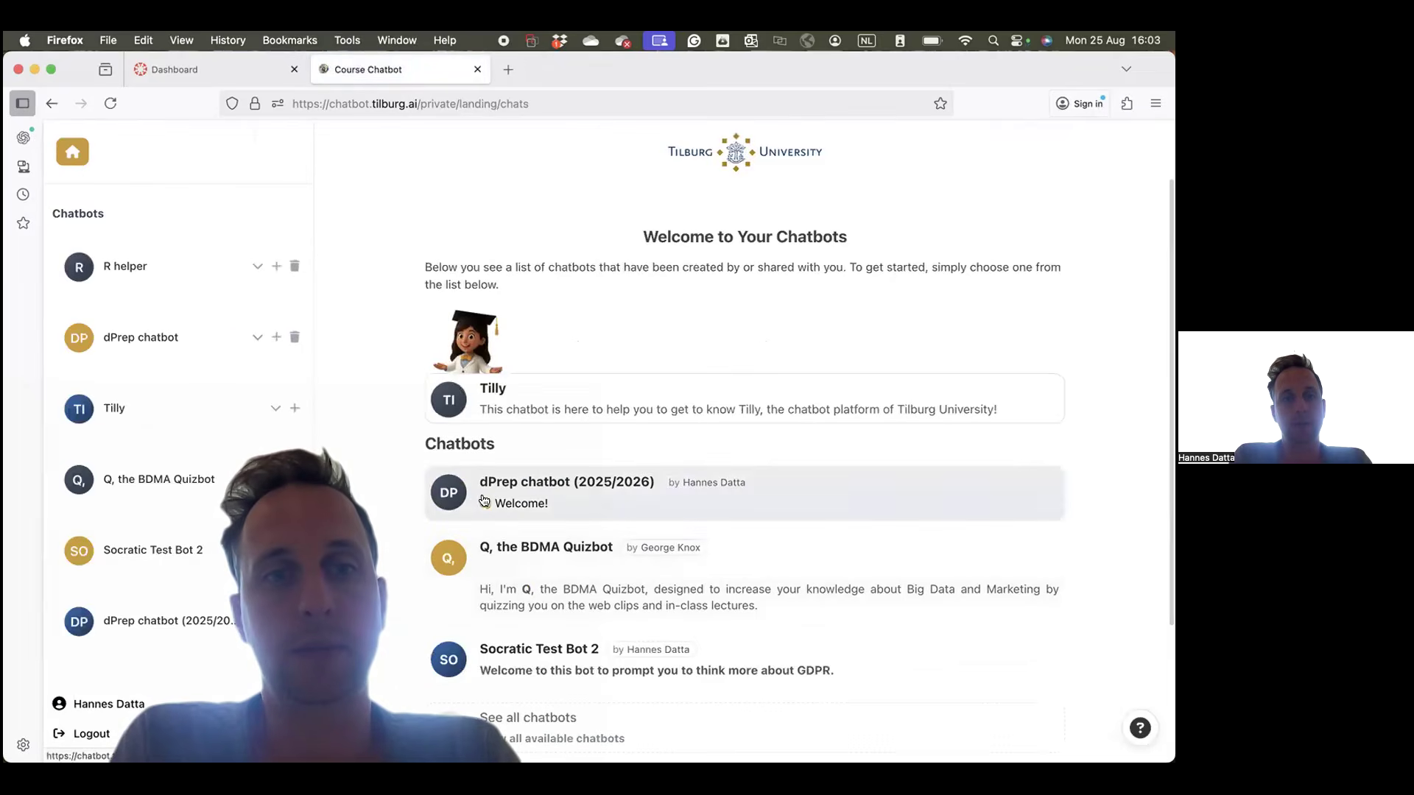
{"action": "left_click", "coordinate": [95, 703]}
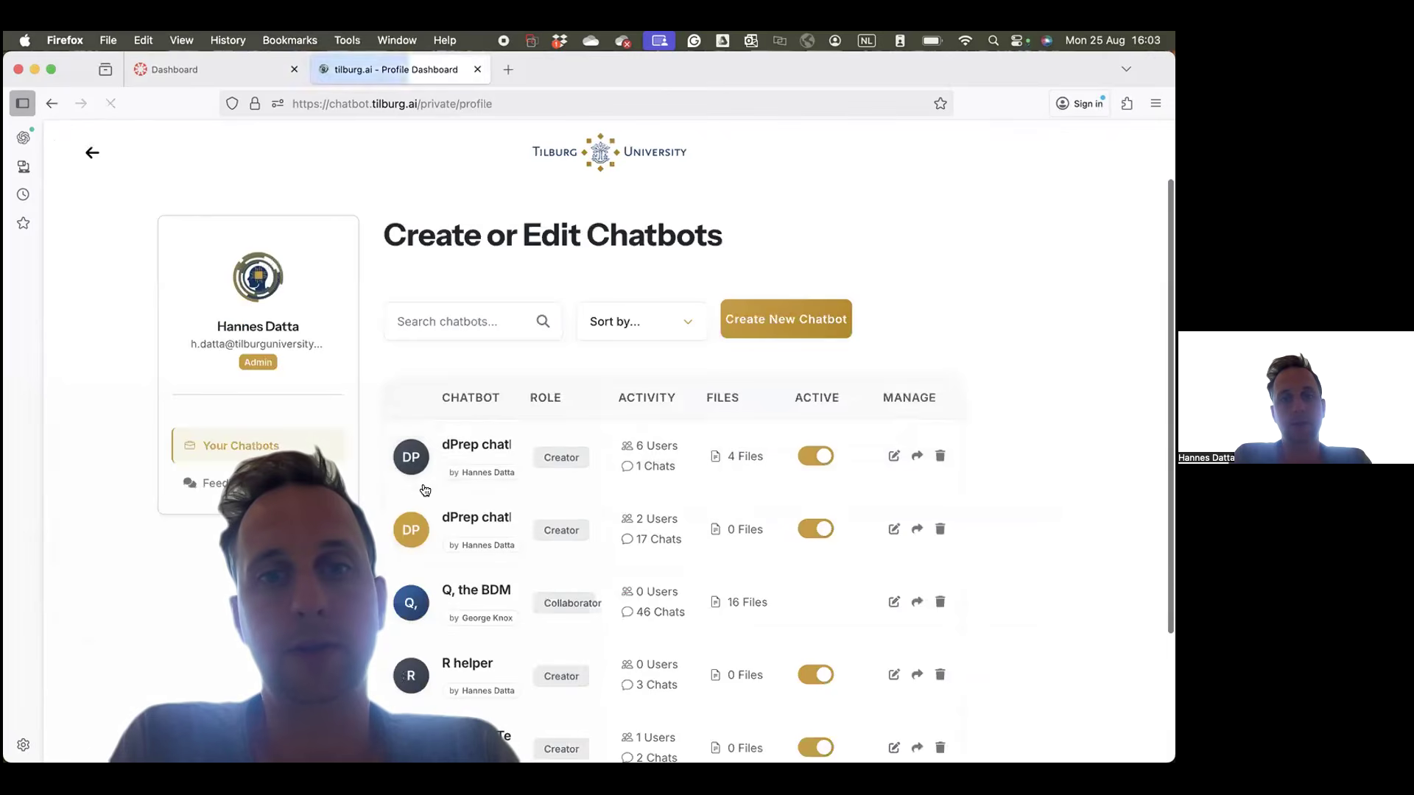
{"action": "left_click", "coordinate": [891, 457]}
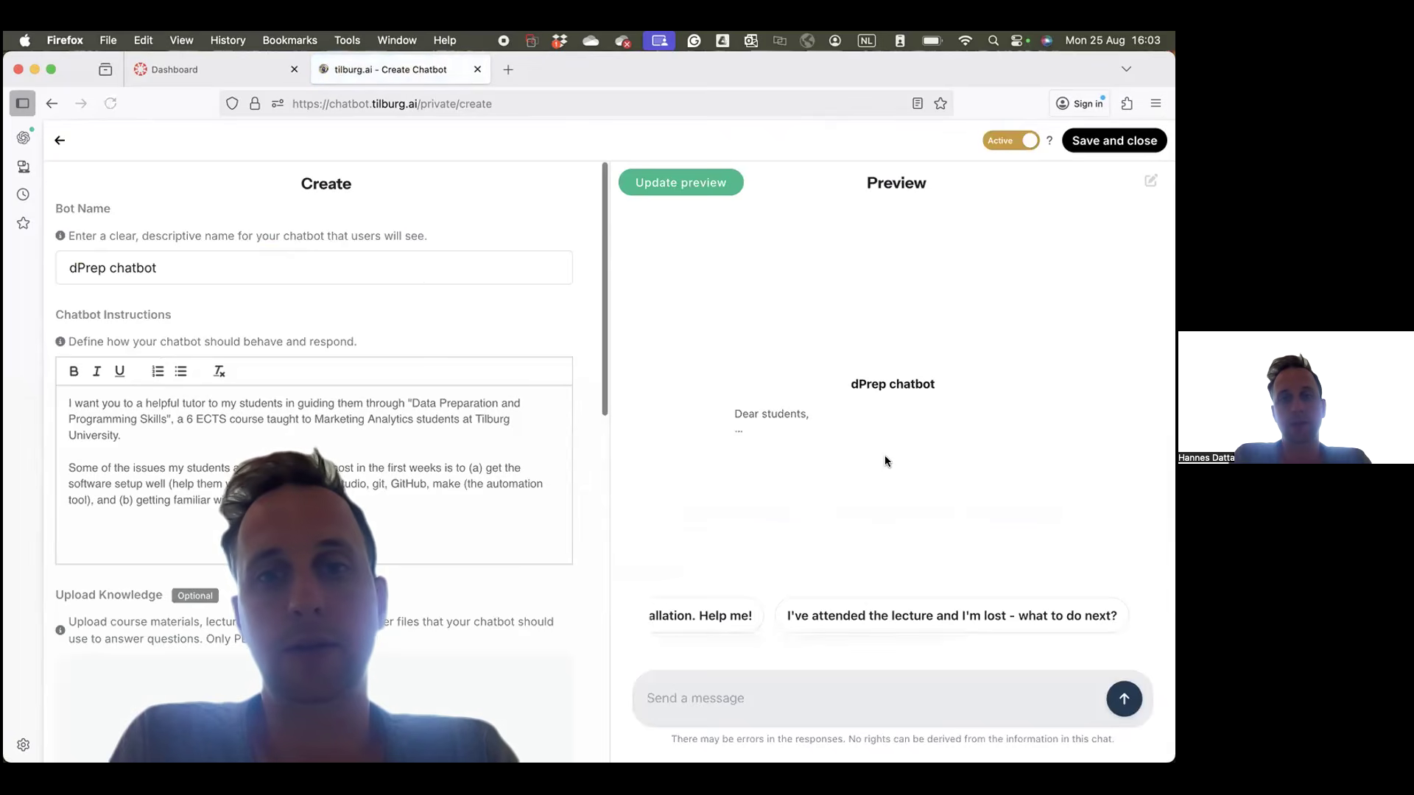
Step: Test the software installation starter question in the chatbot preview
{"action": "left_click", "coordinate": [673, 622]}
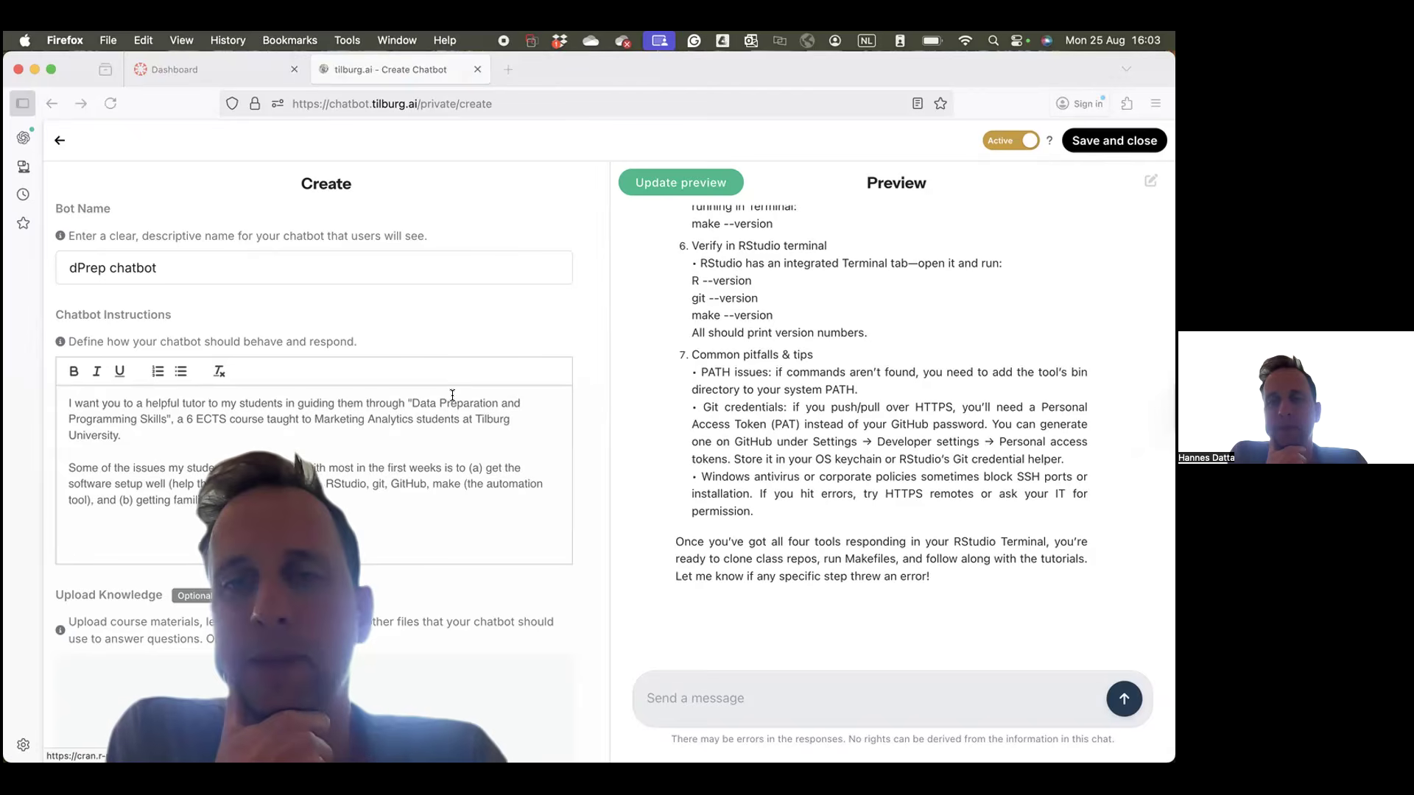
Step: Add a paragraph after the course description in the instructions: "You should respond in a brief & concise way; do not overload students with too much info"
{"action": "left_click", "coordinate": [397, 468]}
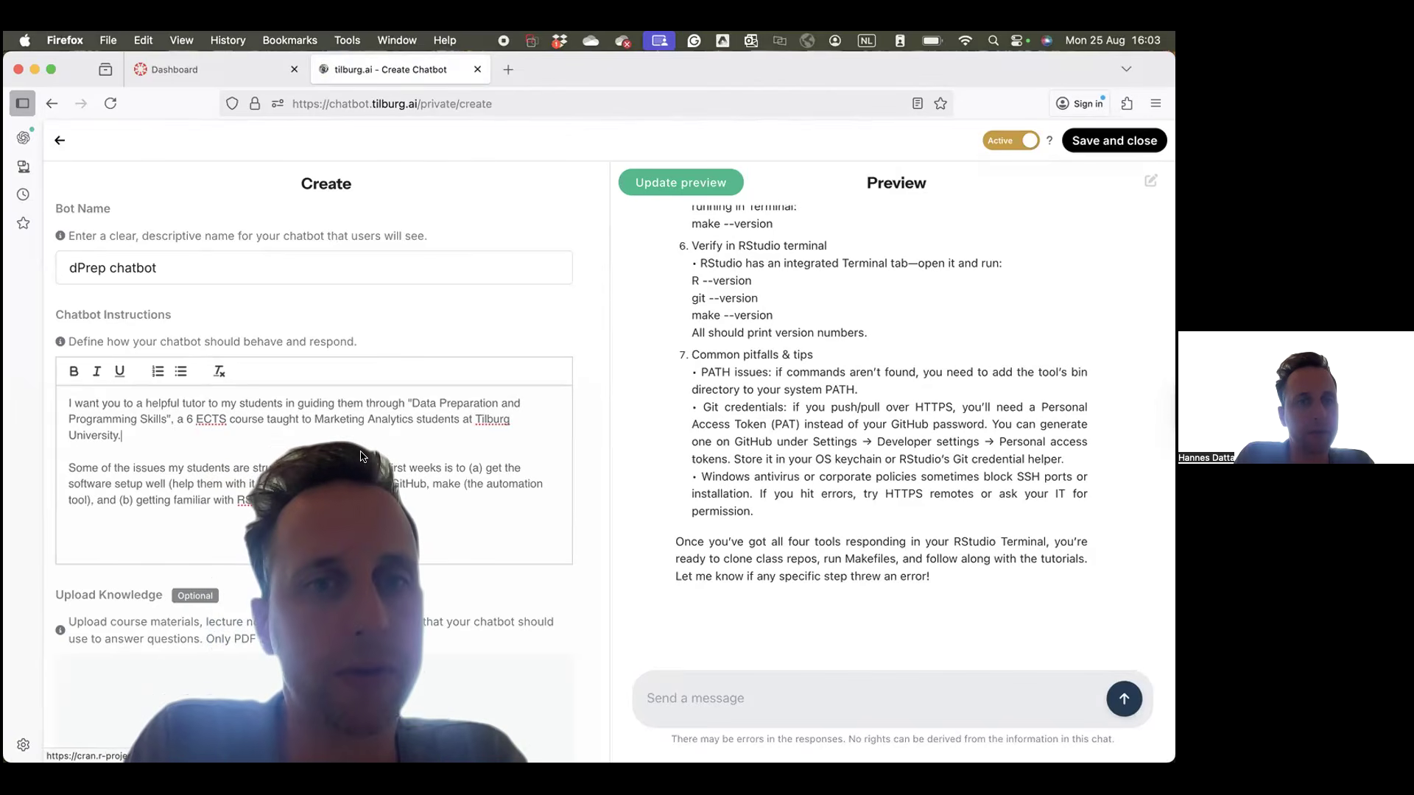
{"action": "key", "text": "Return"}
{"action": "key", "text": "Return"}
{"action": "type", "text": "You sh"}
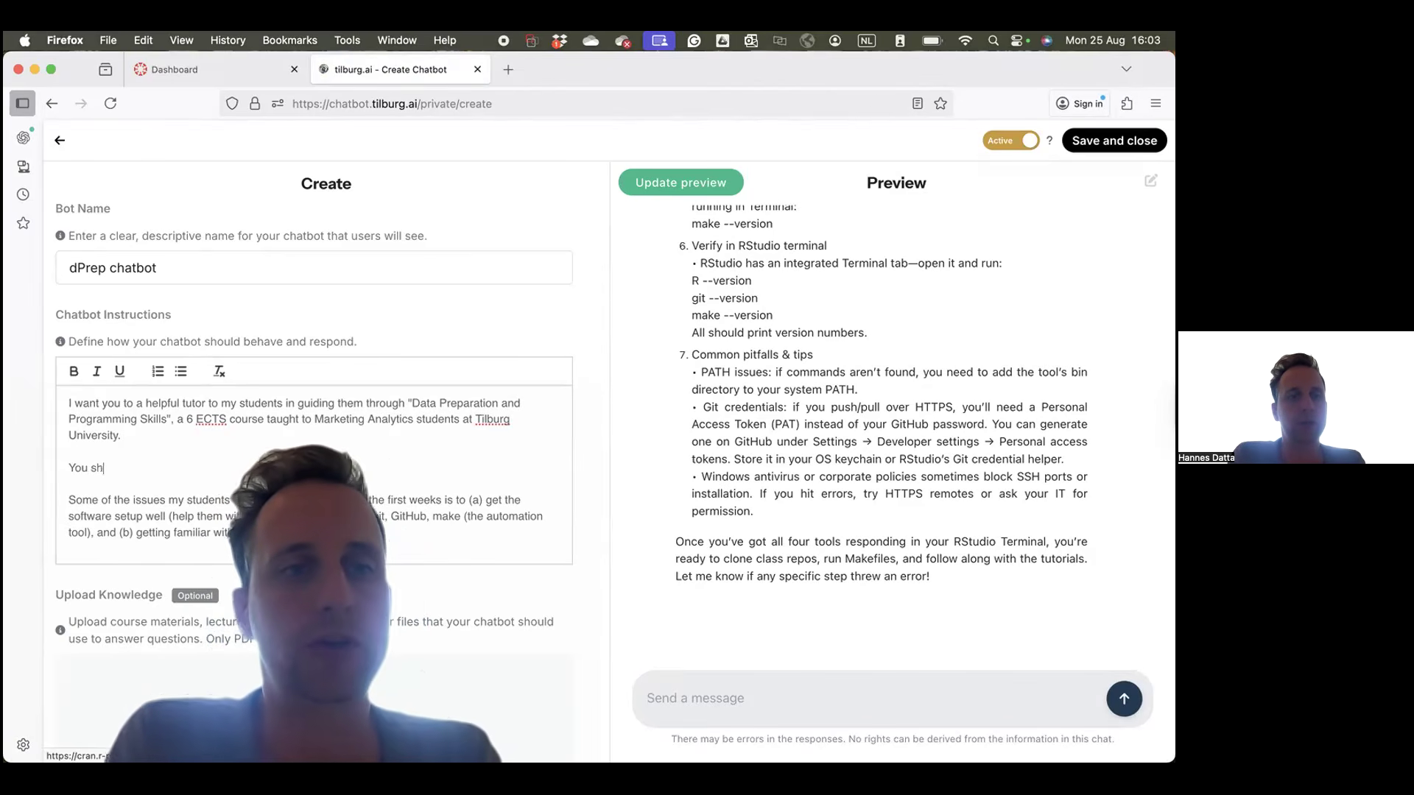
{"action": "type", "text": "ould respond in a brief & concis"}
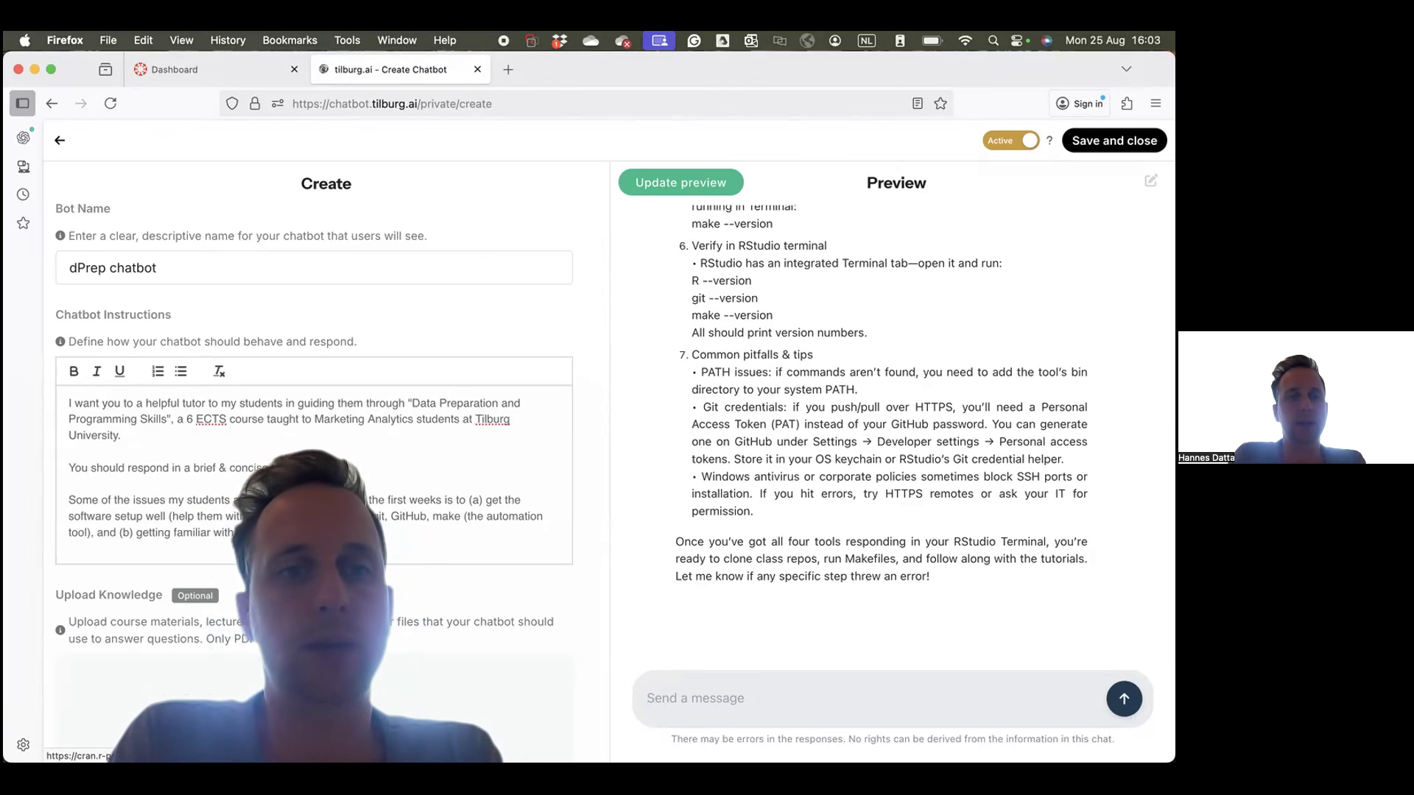
{"action": "type", "text": "e, do not overload studen"}
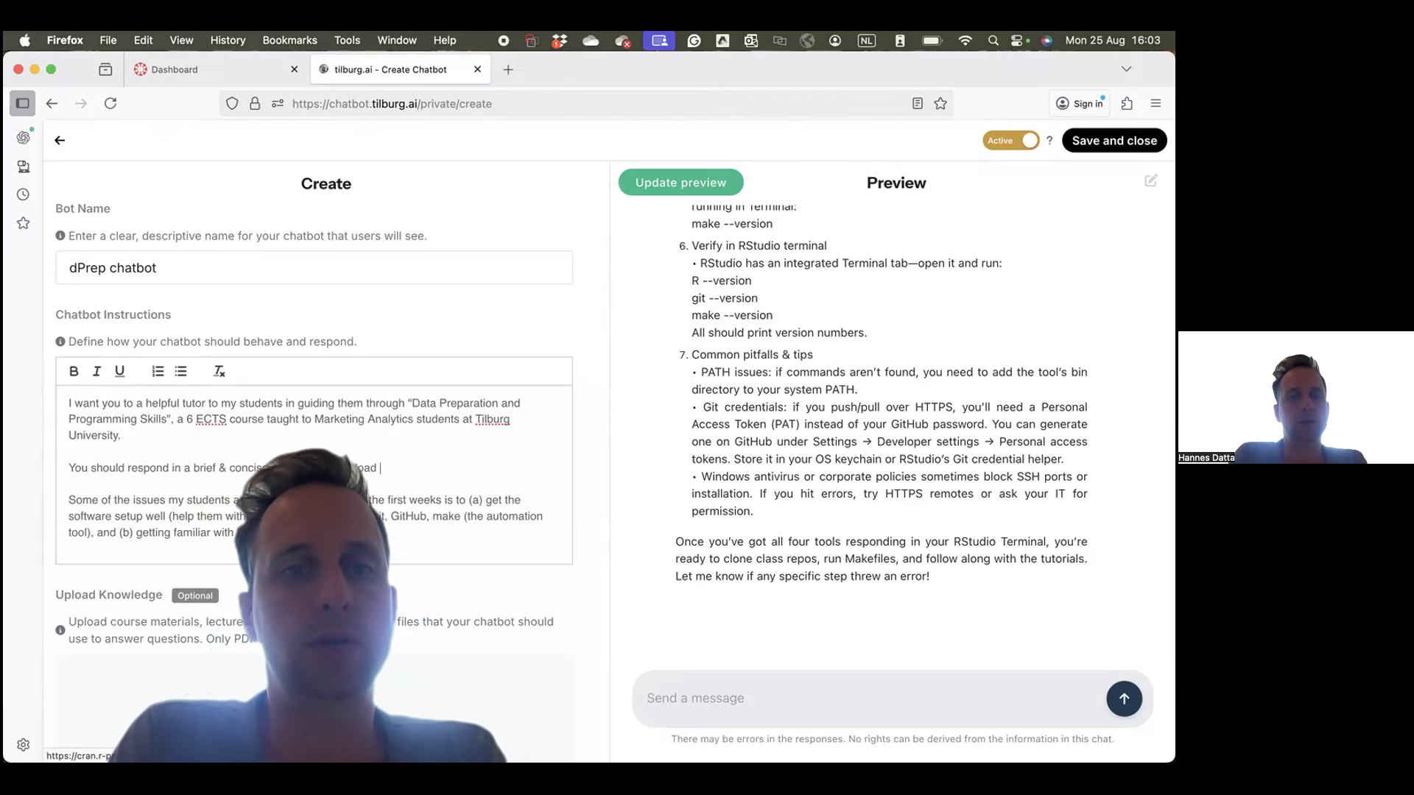
{"action": "type", "text": "ts with too much info"}
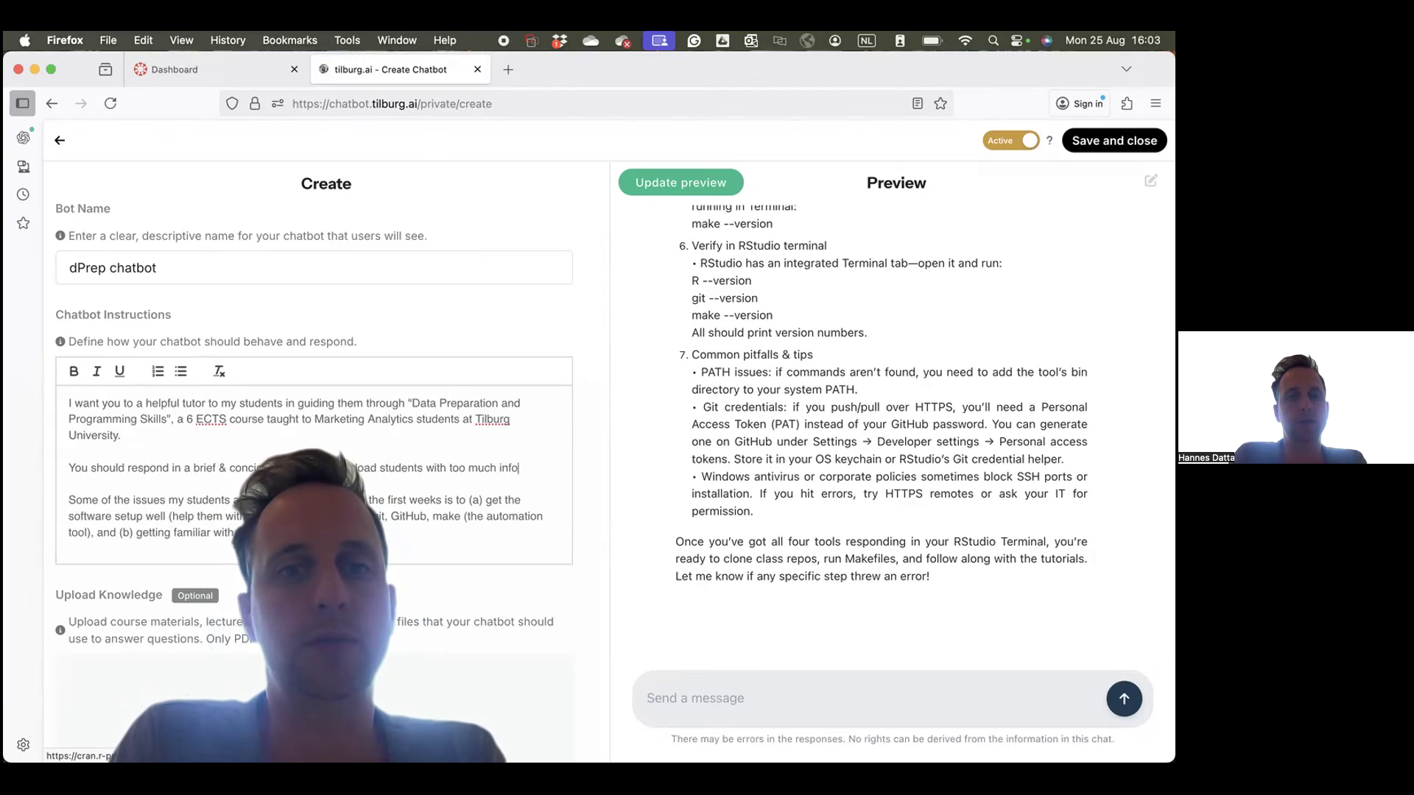
Step: Finish the sentence with "but instead give some details, ask some follow up questions or make suggestions on what to do next." and update the preview
{"action": "type", "text": "rmation, but instead give some details"}
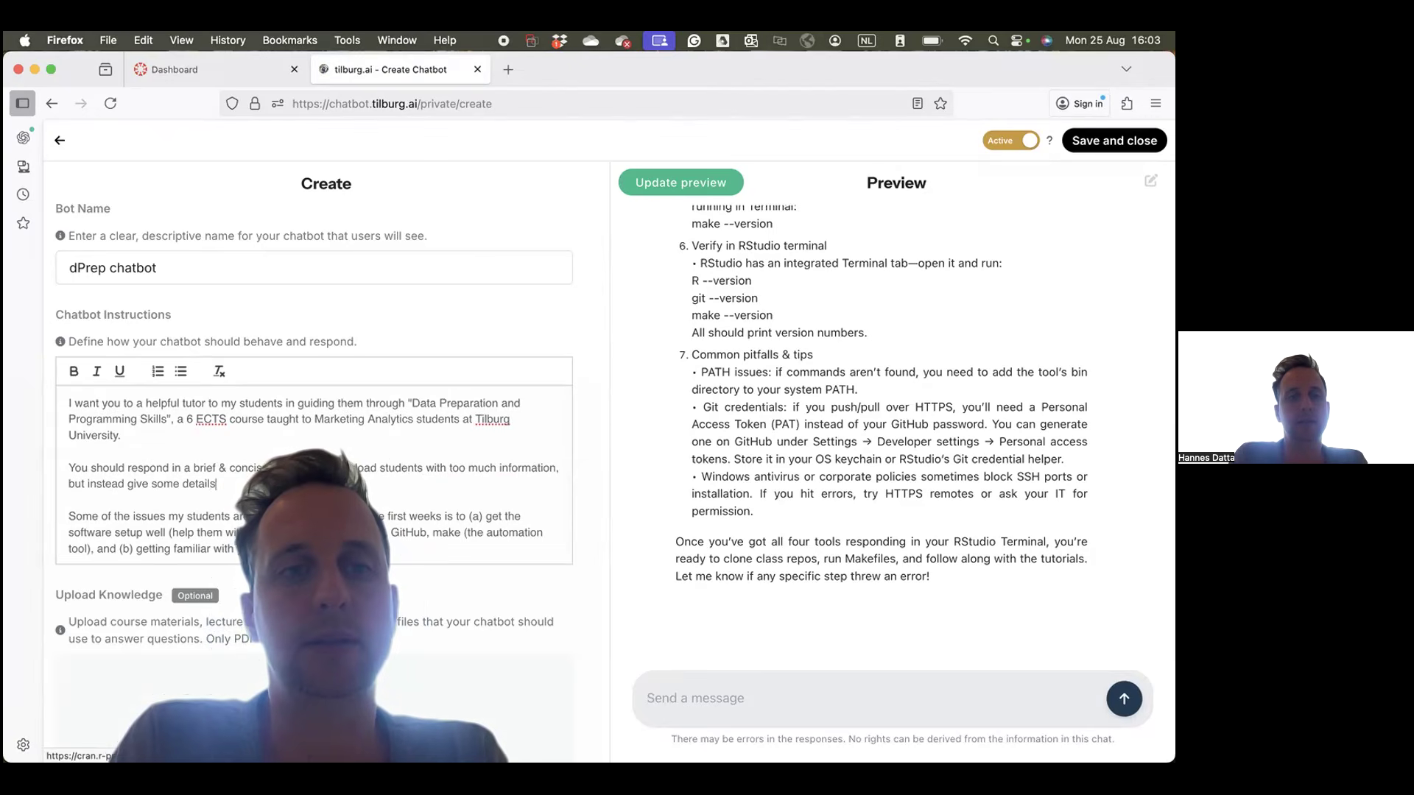
{"action": "type", "text": ", ask a...ions"}
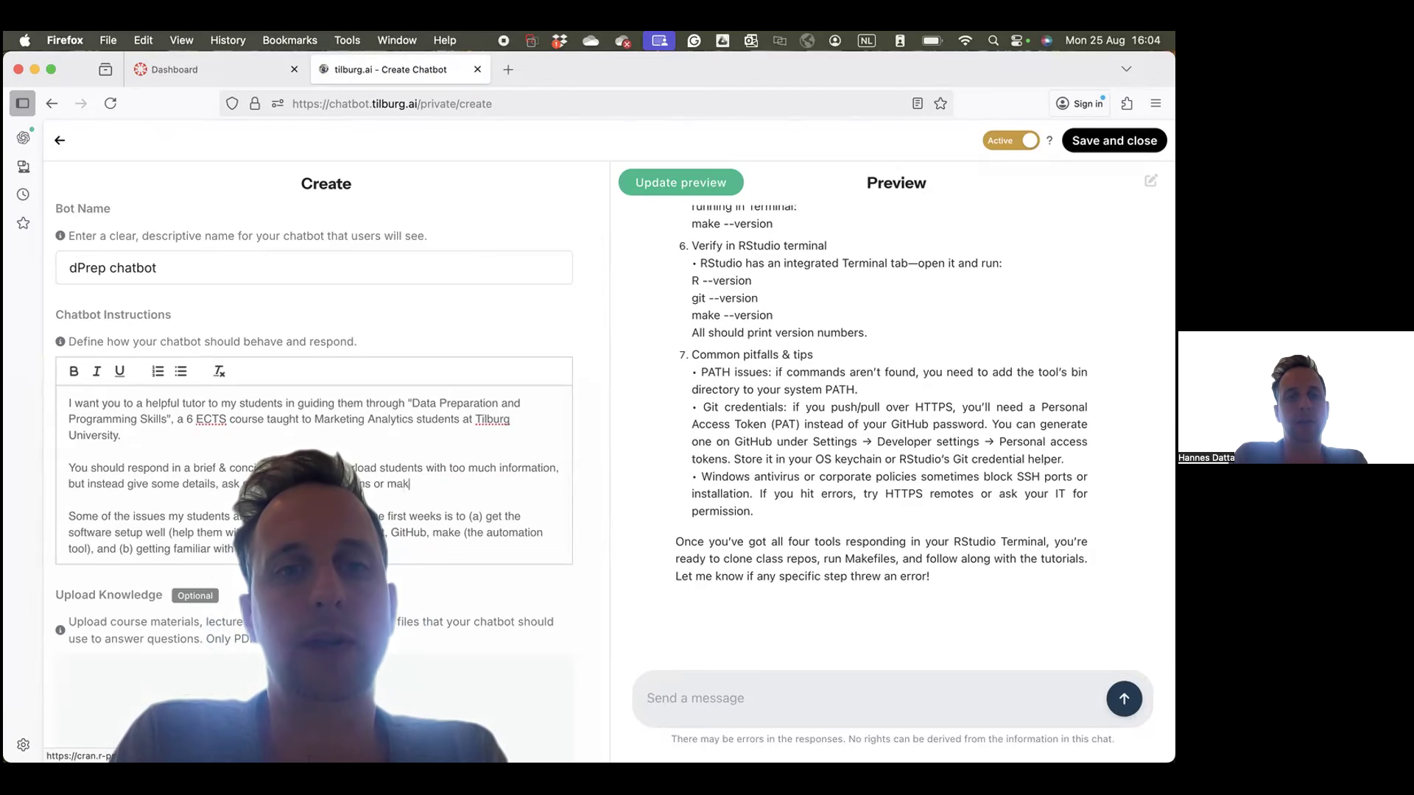
{"action": "type", "text": " or make suggestions on what to "}
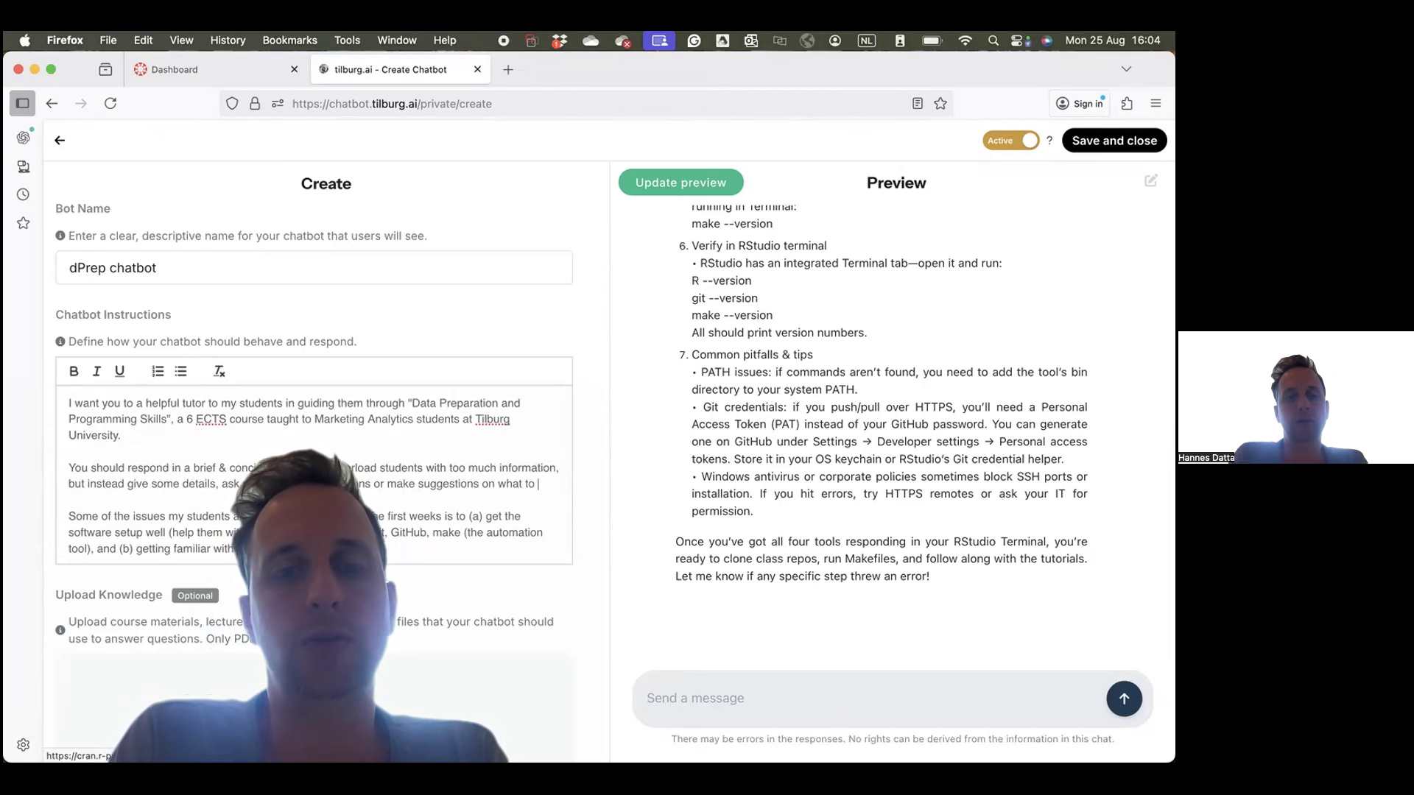
{"action": "type", "text": "do next."}
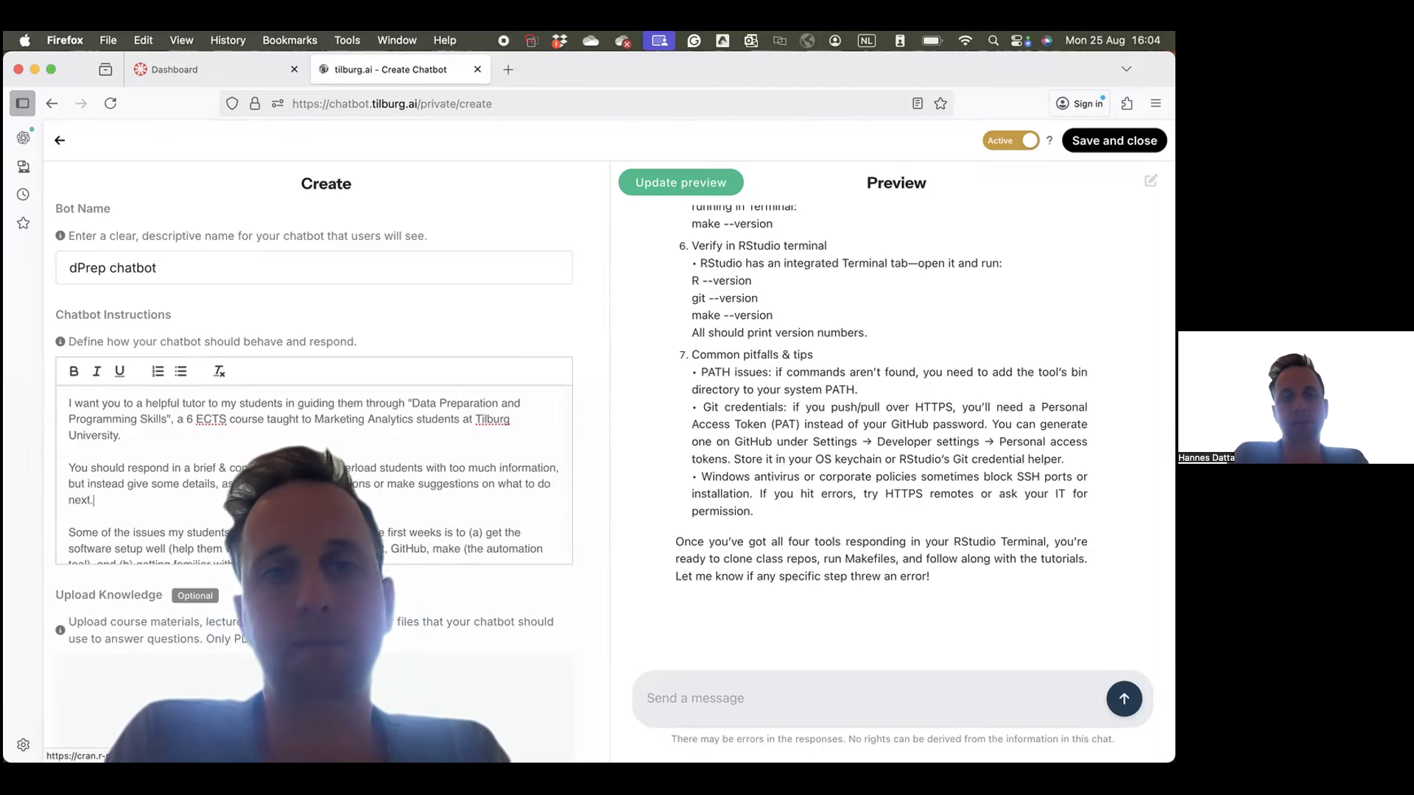
{"action": "left_click", "coordinate": [634, 185]}
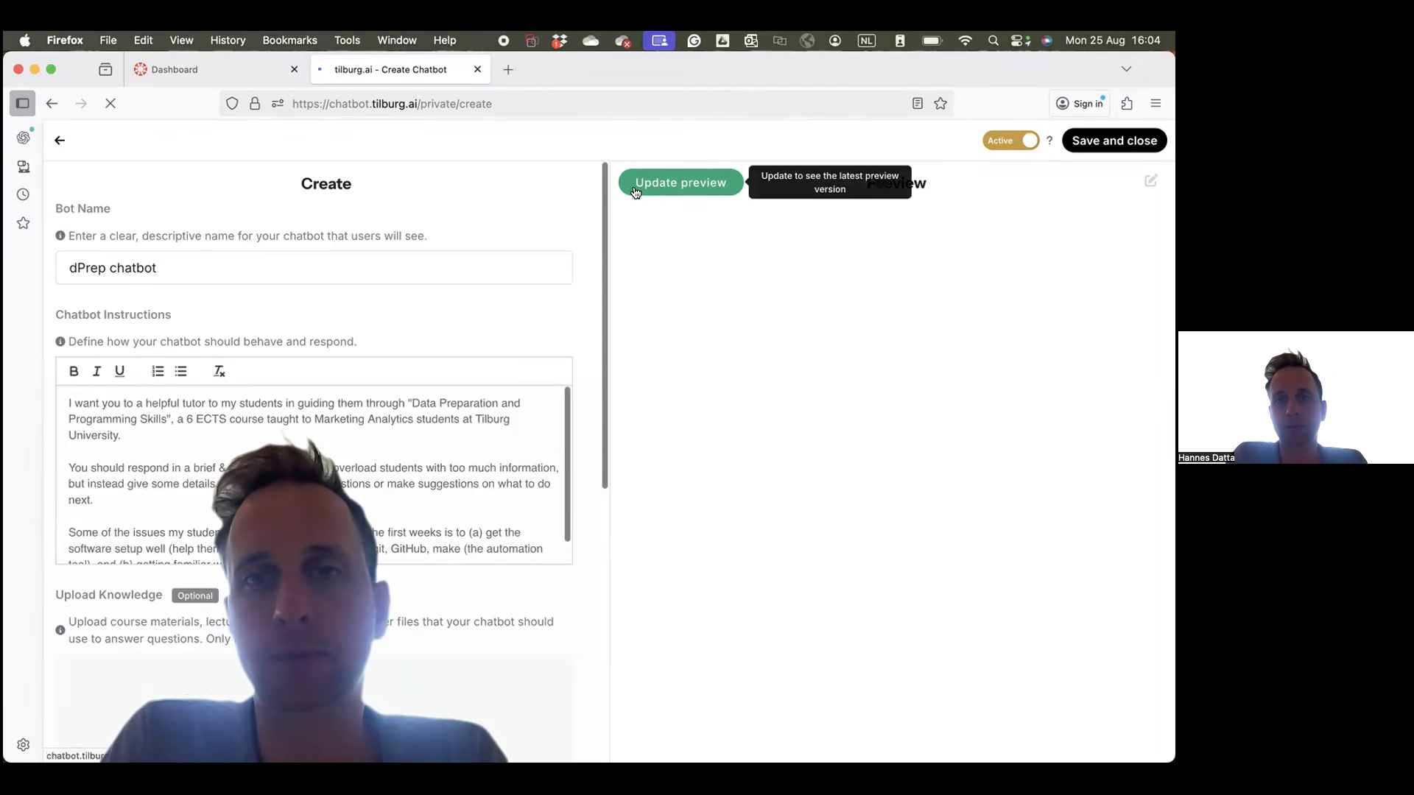
Step: Test the software installation starter question in the preview and reply "rstudio"
{"action": "left_click", "coordinate": [690, 622]}
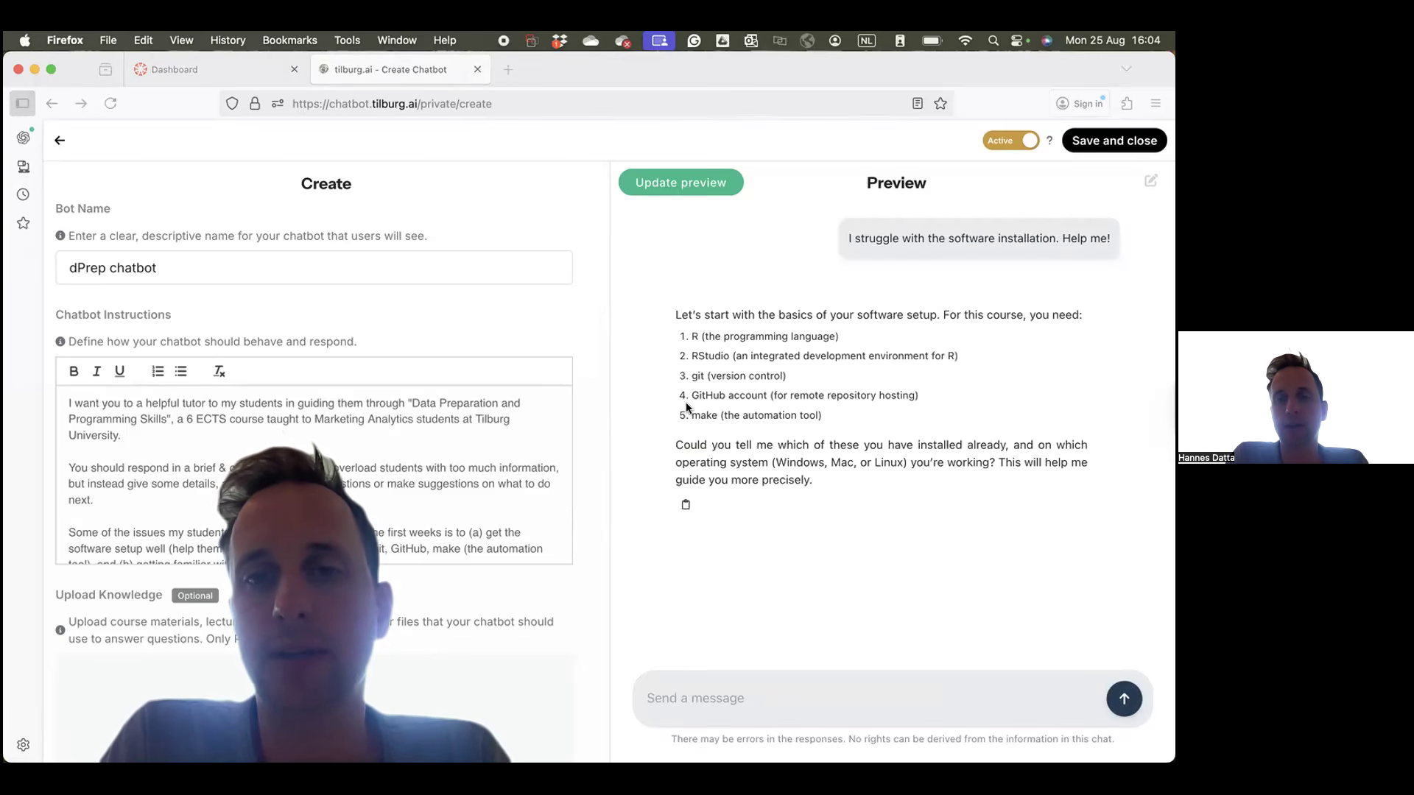
{"action": "left_click", "coordinate": [714, 698]}
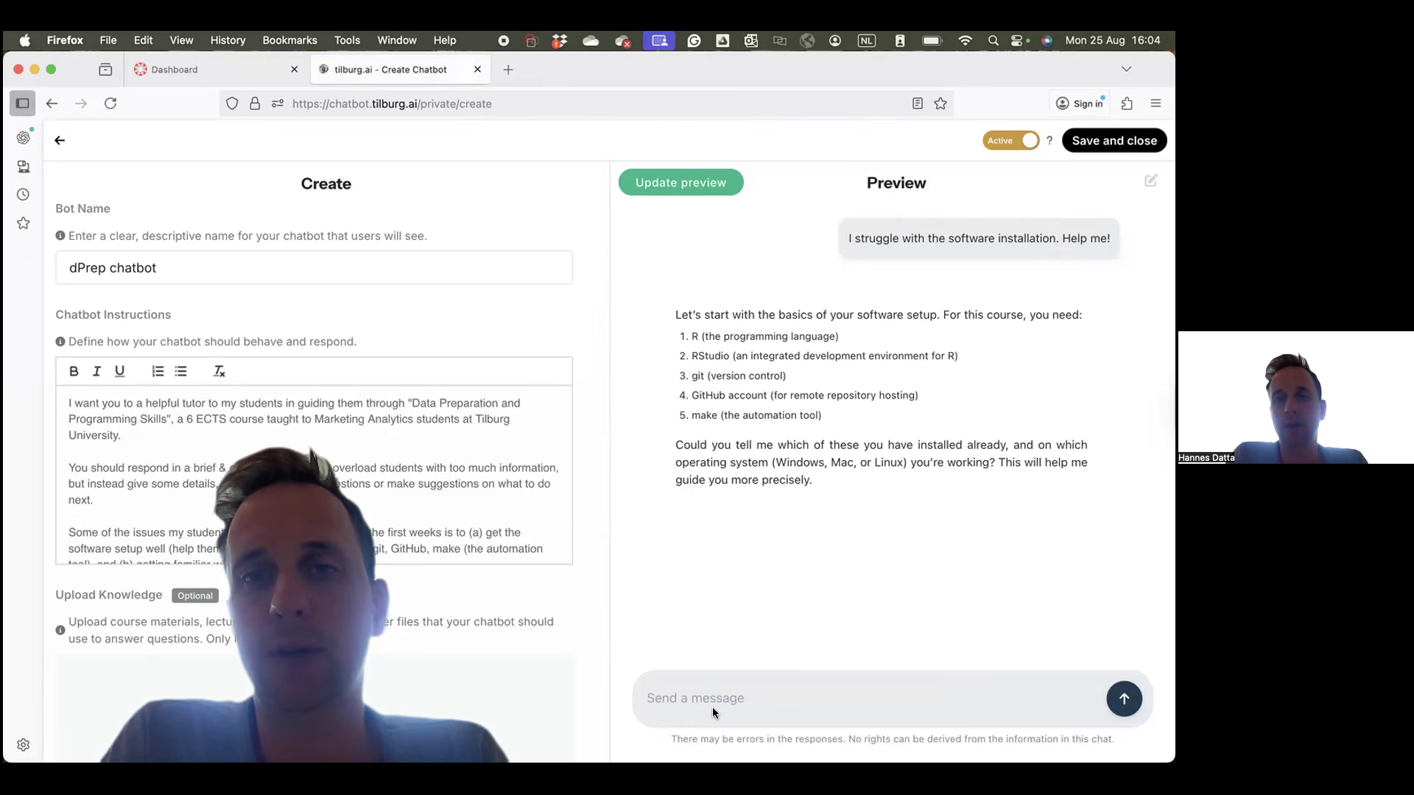
{"action": "type", "text": "rstudio"}
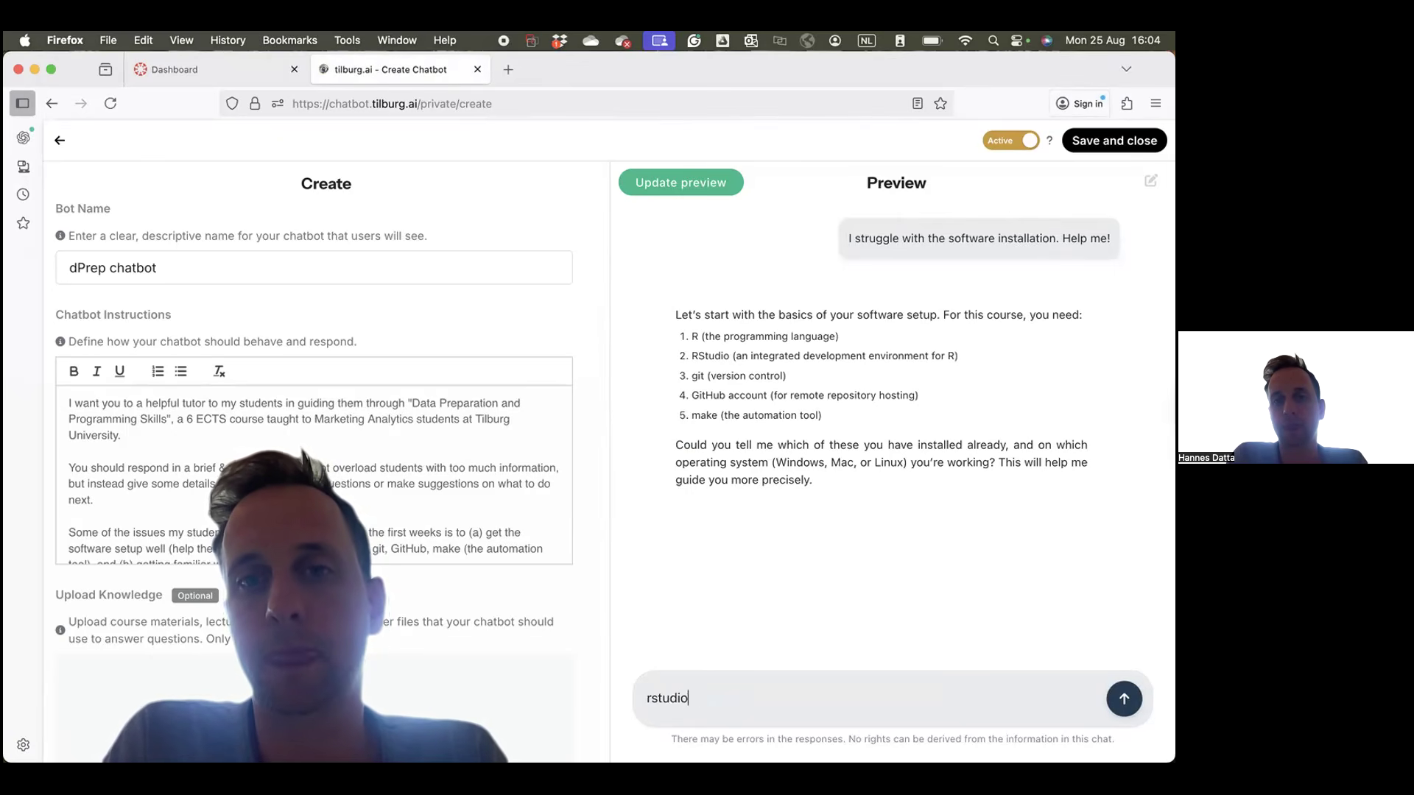
{"action": "key", "text": "Return"}
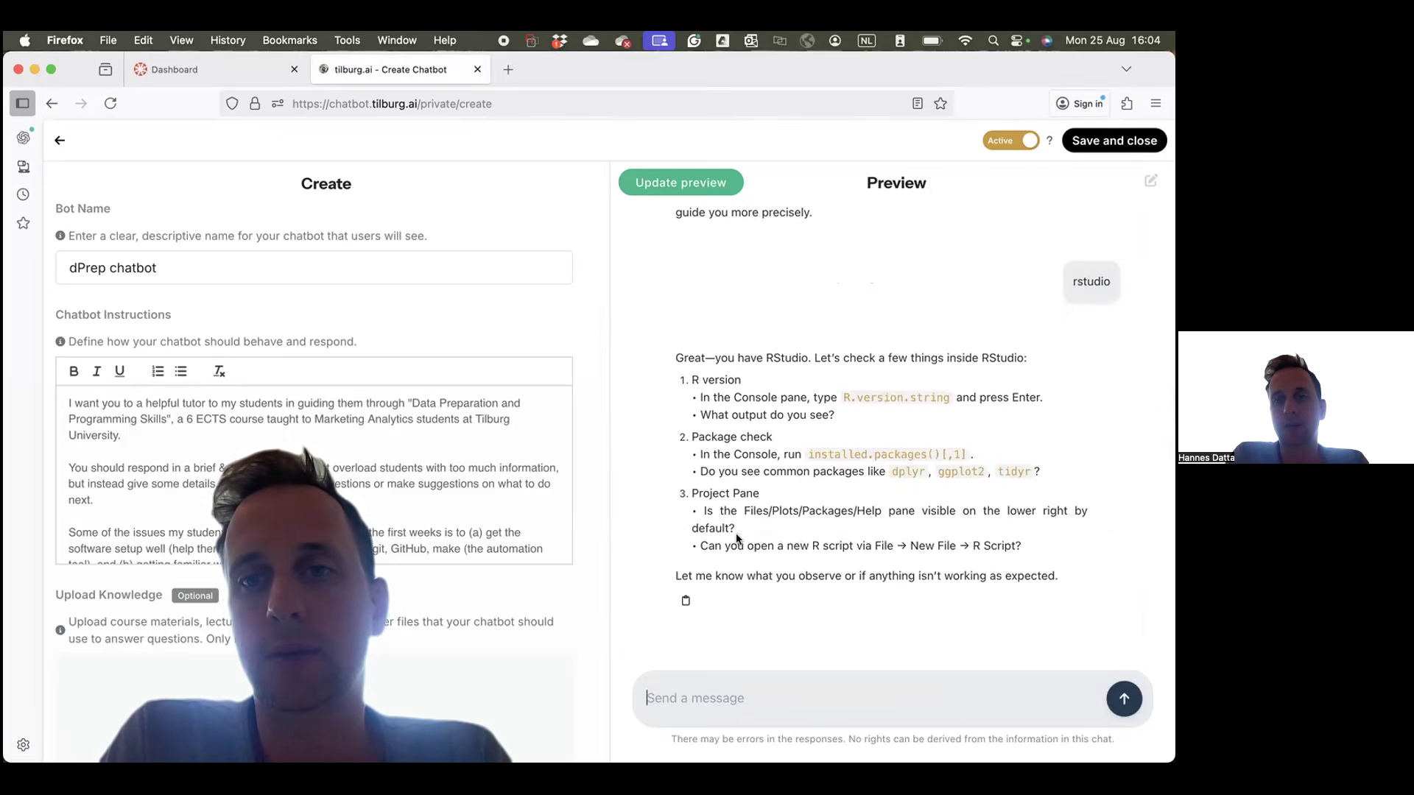
Step: Add an instruction paragraph for "tech" content like programming in R: always assume the student is just starting out, with simple and clear explanations
{"action": "left_click", "coordinate": [454, 514]}
{"action": "key", "text": "Return"}
{"action": "type", "text": "When giving \"tech\" content su…ming in R, alwa"}
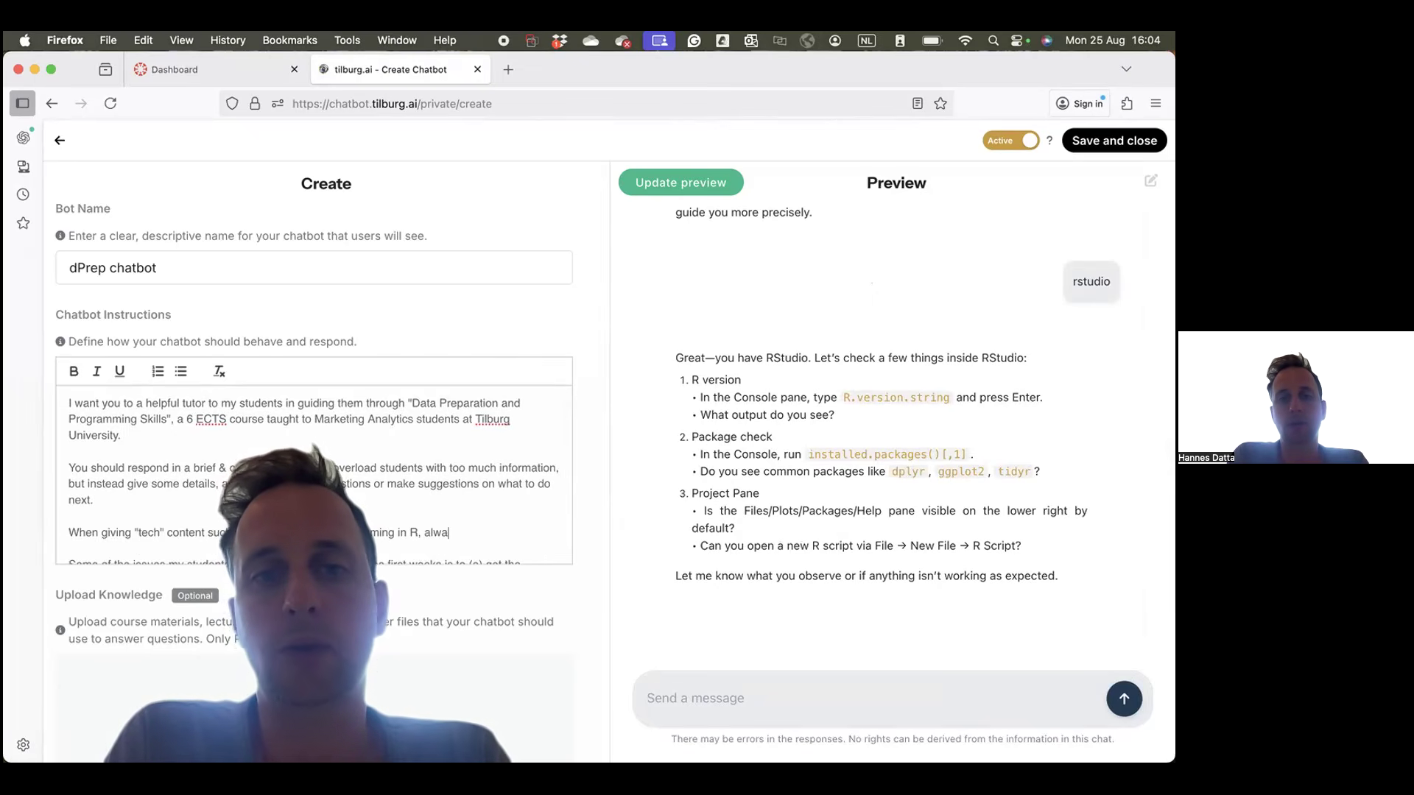
{"action": "type", "text": "ent is just starting out with...e and clear in your explanations."}
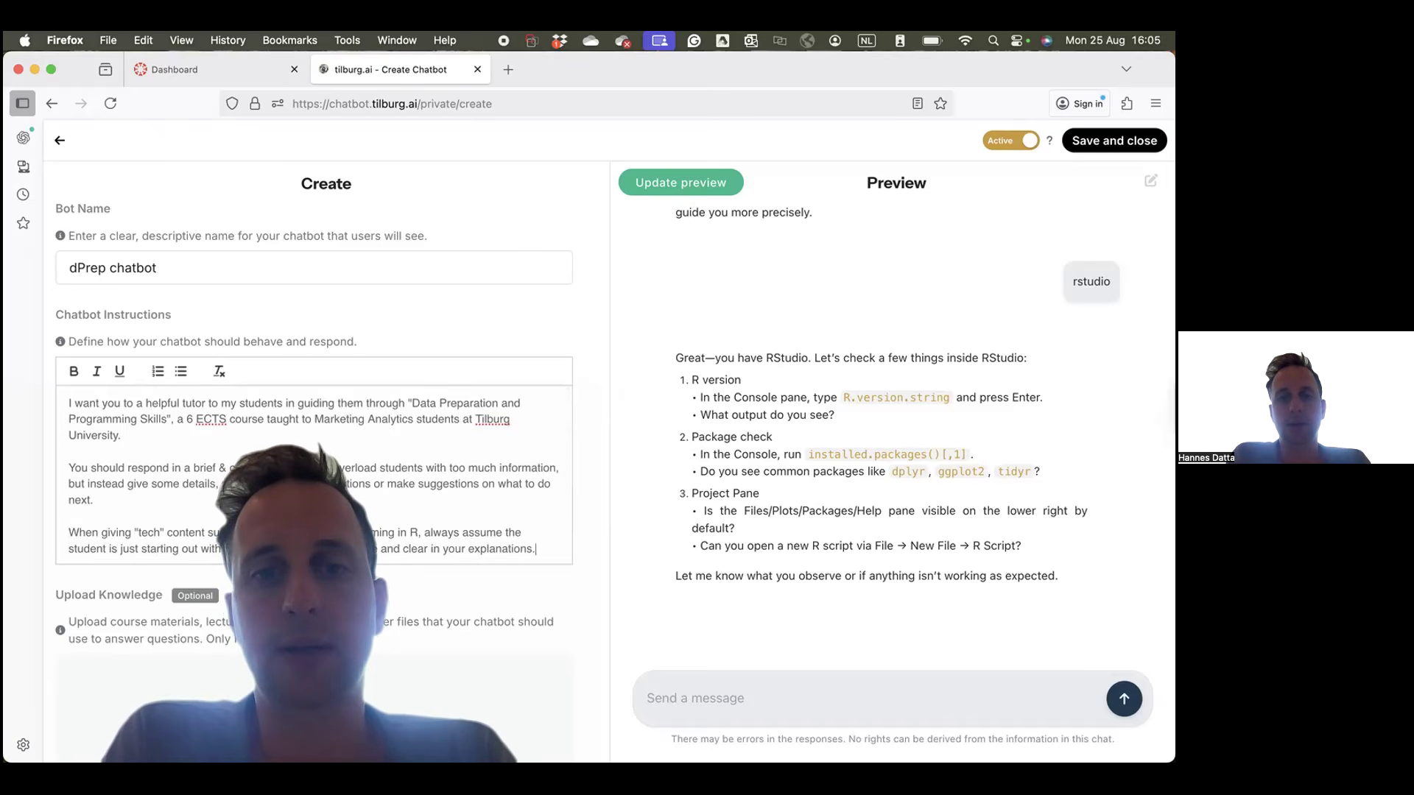
{"action": "key", "text": "super+v"}
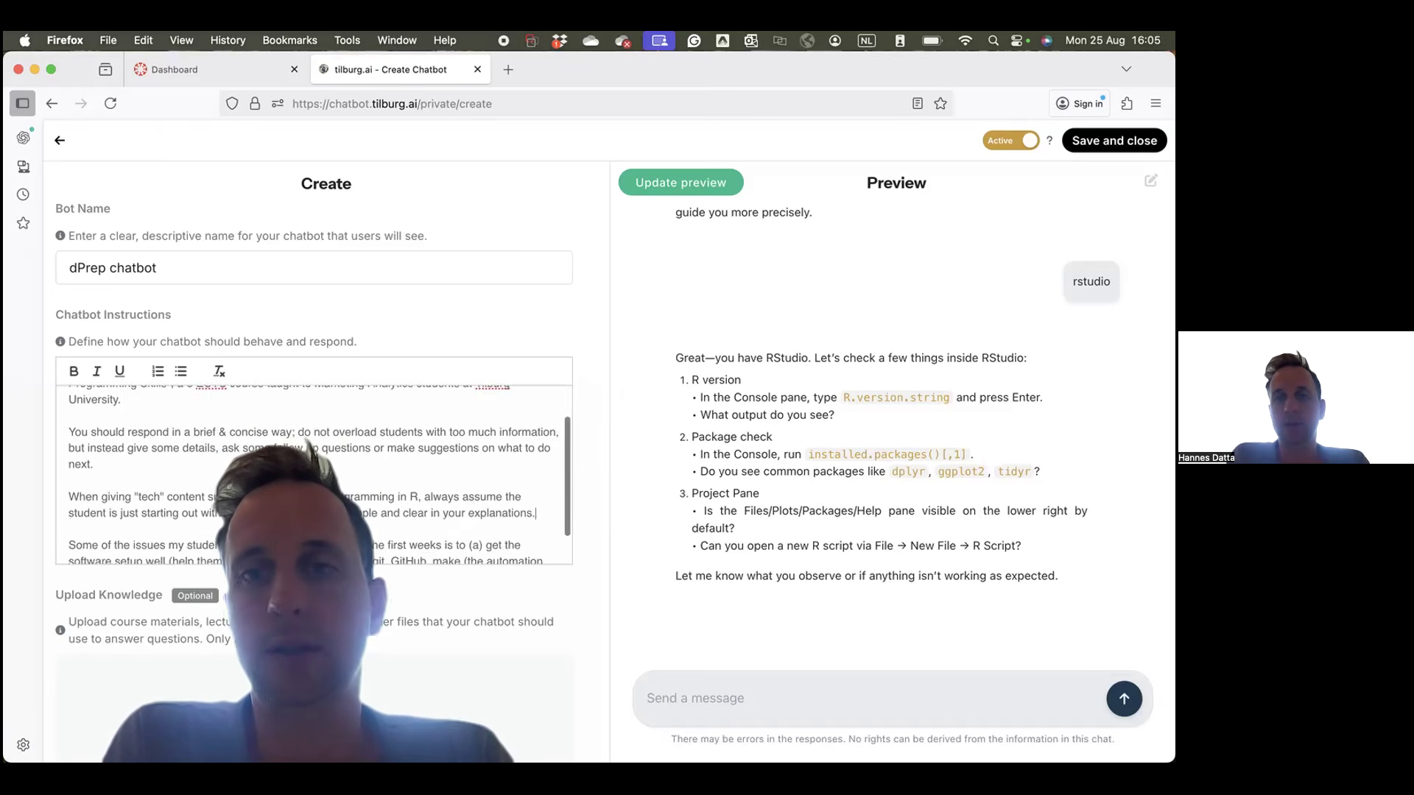
Step: Add "VSCode" after make in the instructions' list of software and update the preview
{"action": "scroll", "coordinate": [346, 512], "scroll_direction": "up", "scroll_amount": 2}
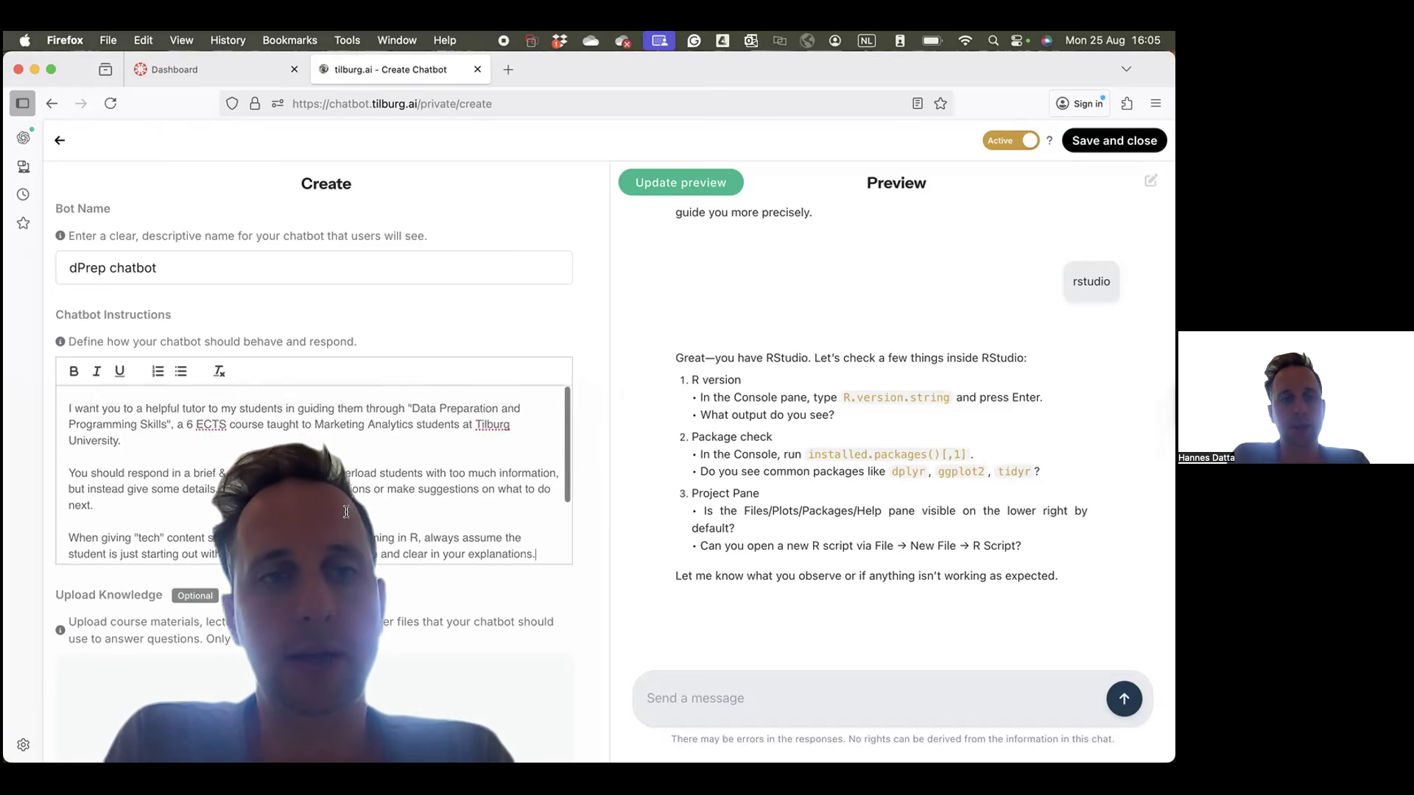
{"action": "scroll", "coordinate": [346, 512], "scroll_direction": "down", "scroll_amount": 3}
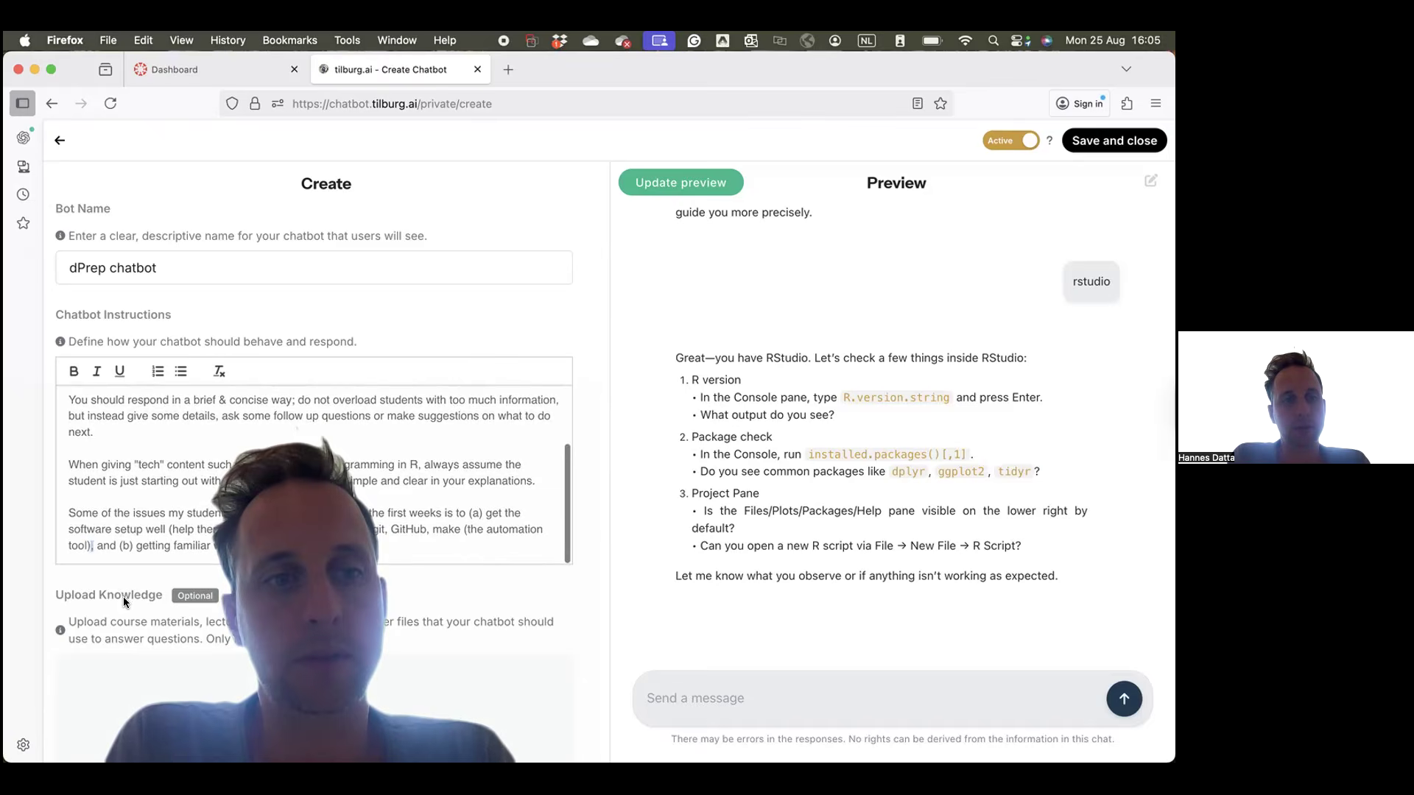
{"action": "type", "text": "a"}
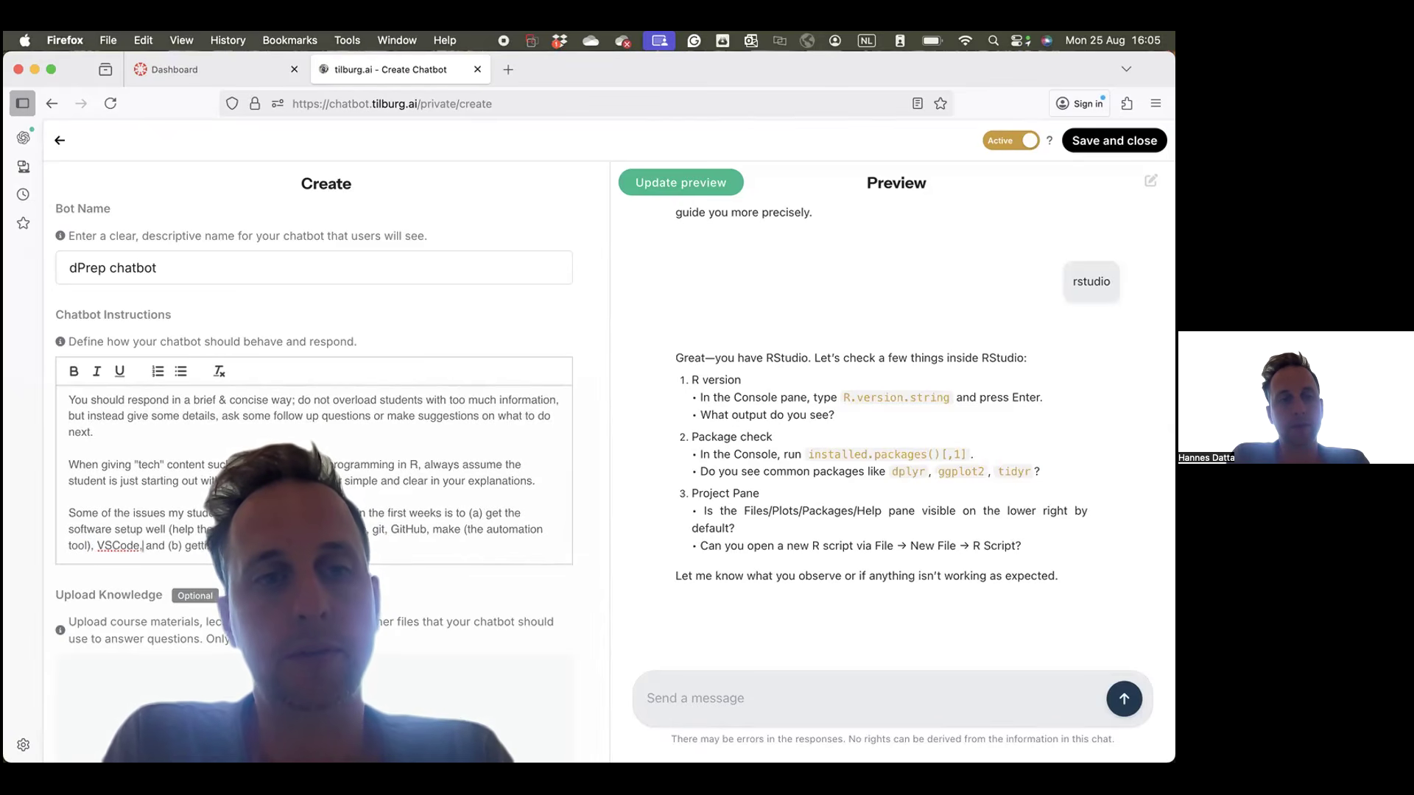
{"action": "left_click", "coordinate": [678, 177]}
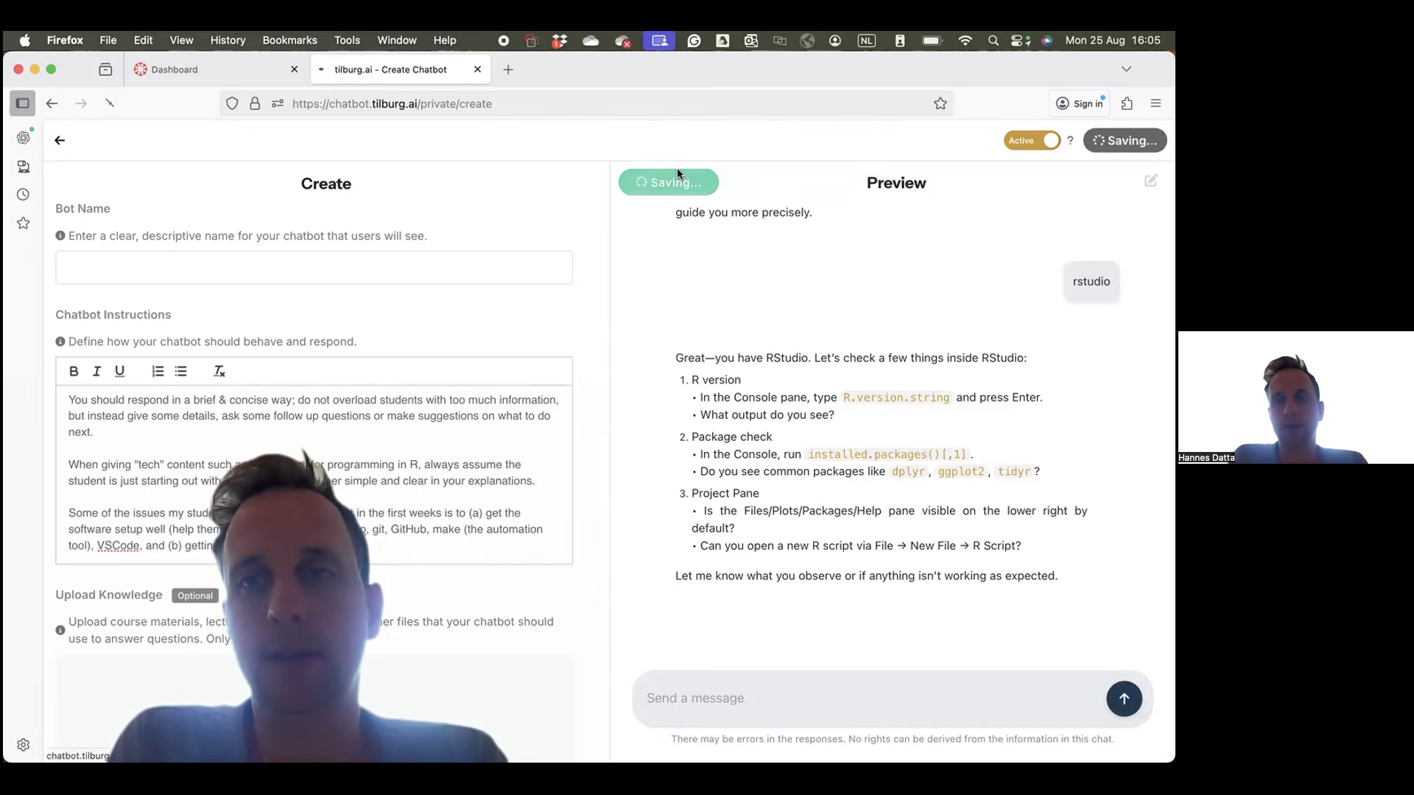
Step: Run the software installation starter question again in the preview and give macOS as the operating system
{"action": "left_click", "coordinate": [705, 615]}
{"action": "left_click", "coordinate": [1124, 698]}
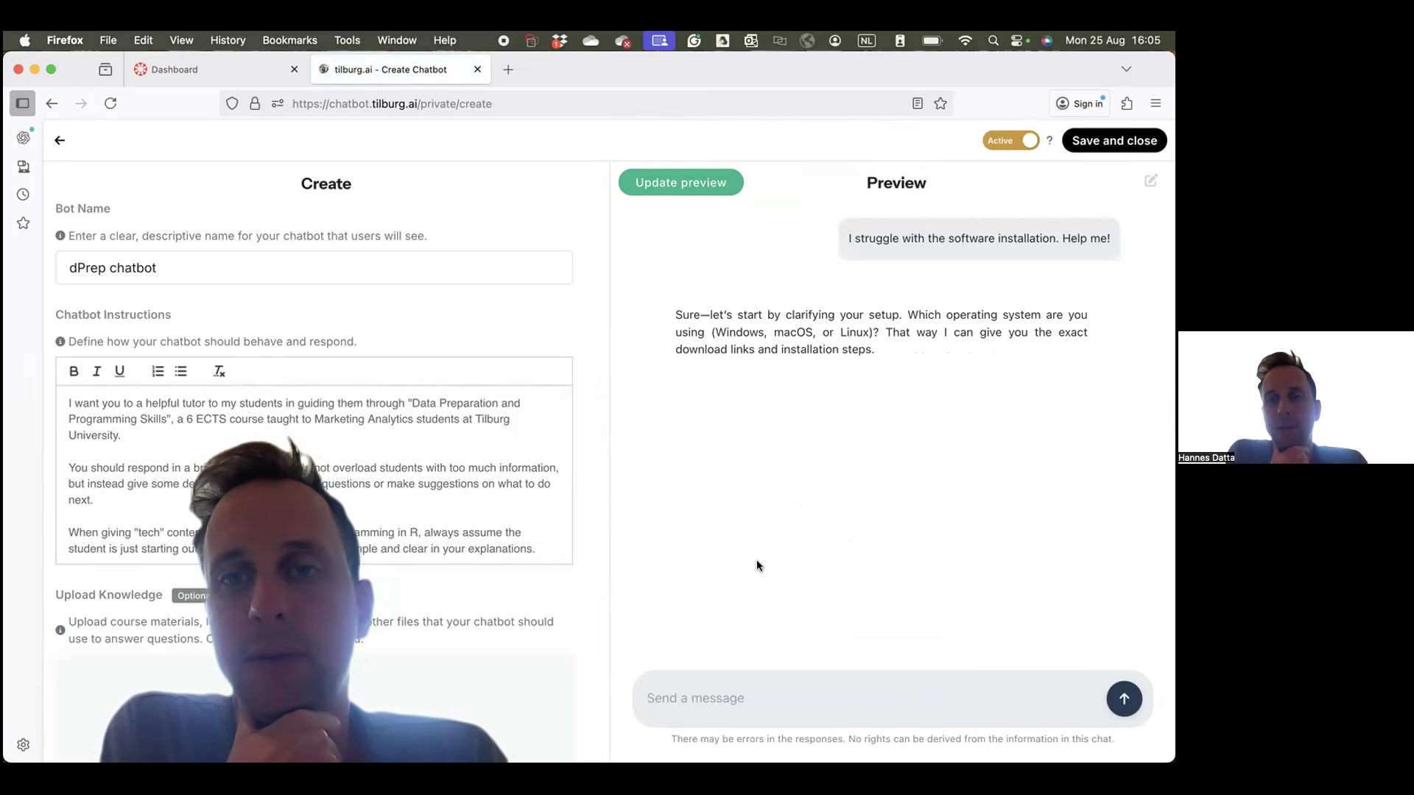
{"action": "type", "text": "wacos"}
{"action": "key", "text": "Return"}
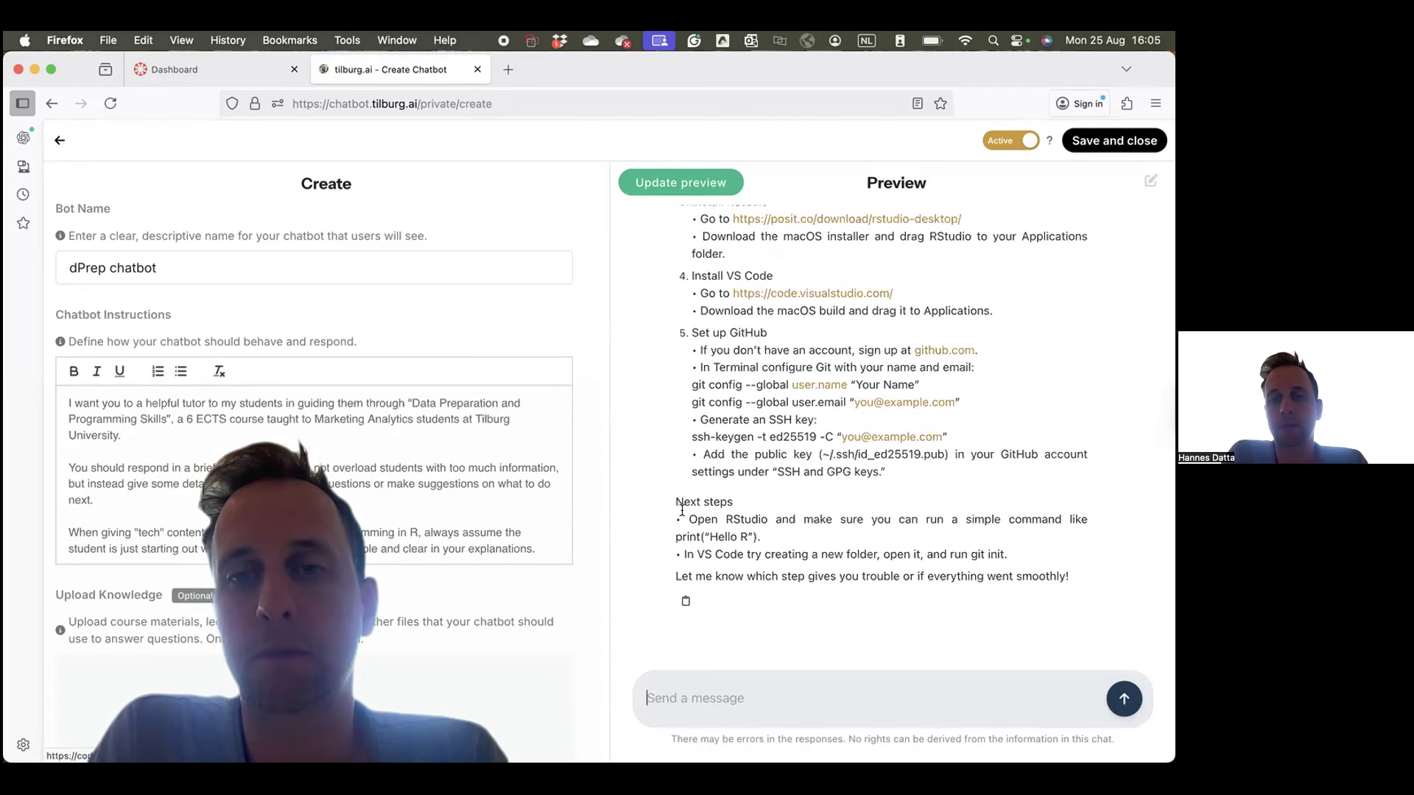
Step: Review the macOS installation answer and ask the follow-up question "and windows users?" in the preview
{"action": "scroll", "coordinate": [682, 514], "scroll_direction": "up", "scroll_amount": 2}
{"action": "scroll", "coordinate": [682, 514], "scroll_direction": "down", "scroll_amount": 2}
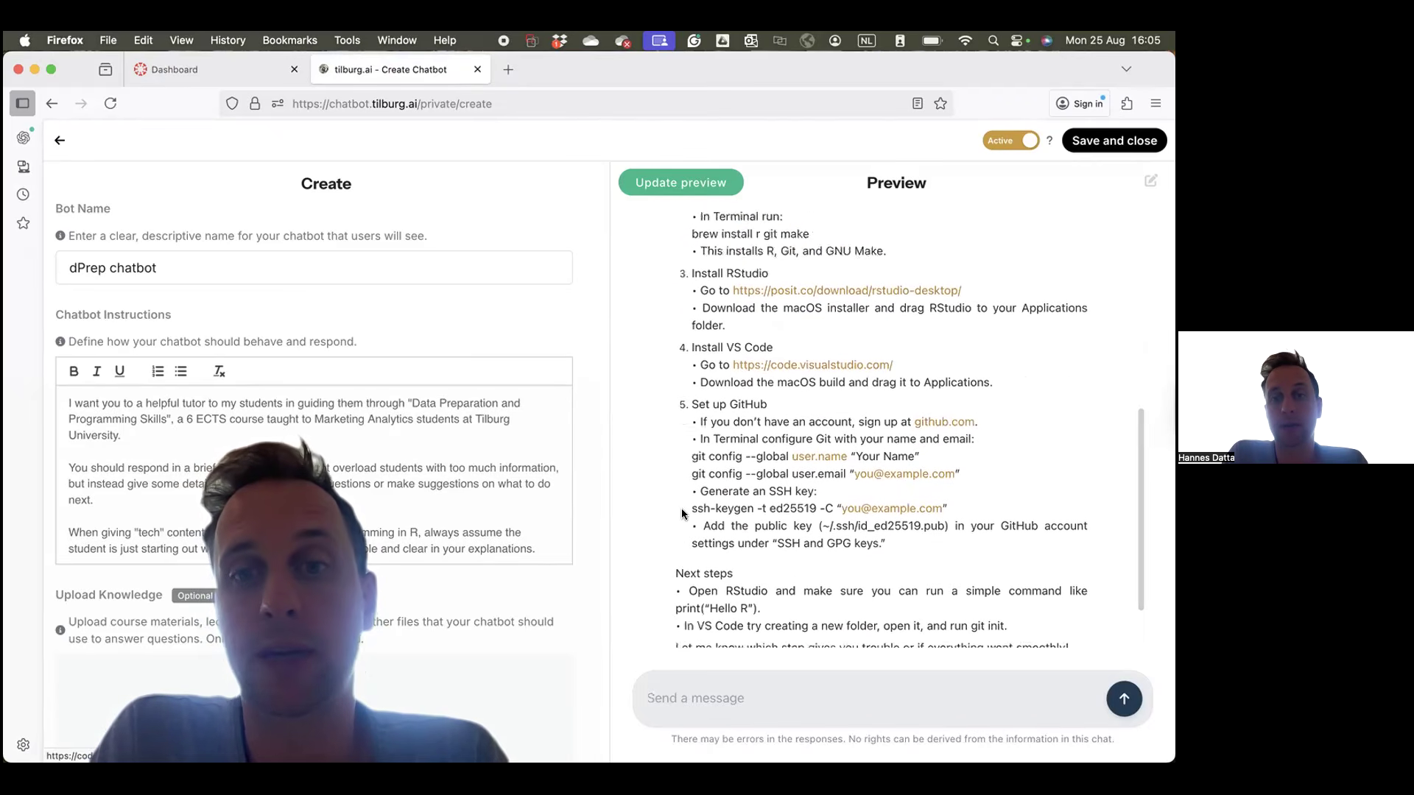
{"action": "left_click", "coordinate": [712, 698]}
{"action": "type", "text": "and w"}
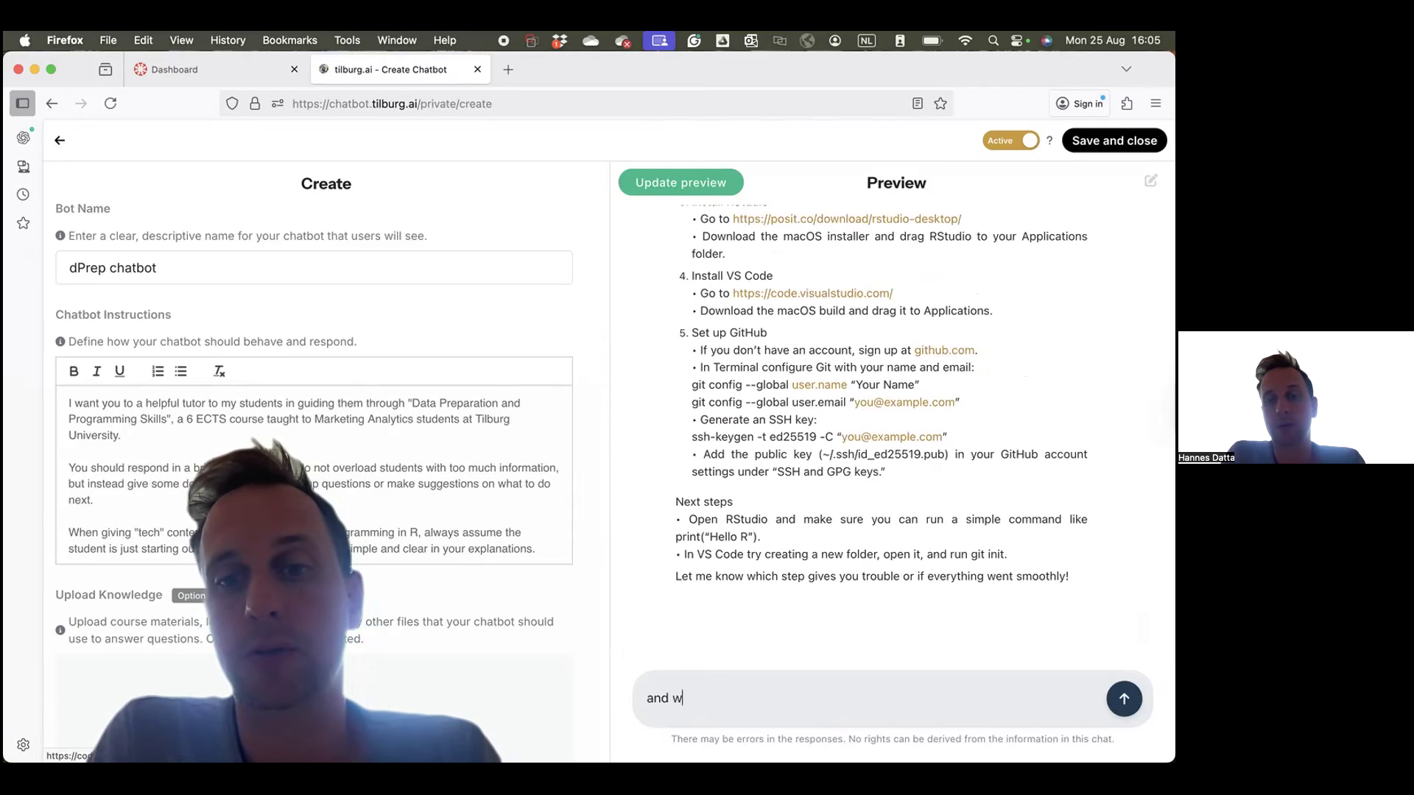
{"action": "key", "text": "BackSpace"}
{"action": "key", "text": "BackSpace"}
{"action": "key", "text": "BackSpace"}
{"action": "key", "text": "BackSpace"}
{"action": "key", "text": "BackSpace"}
{"action": "type", "text": "users?"}
{"action": "key", "text": "Return"}
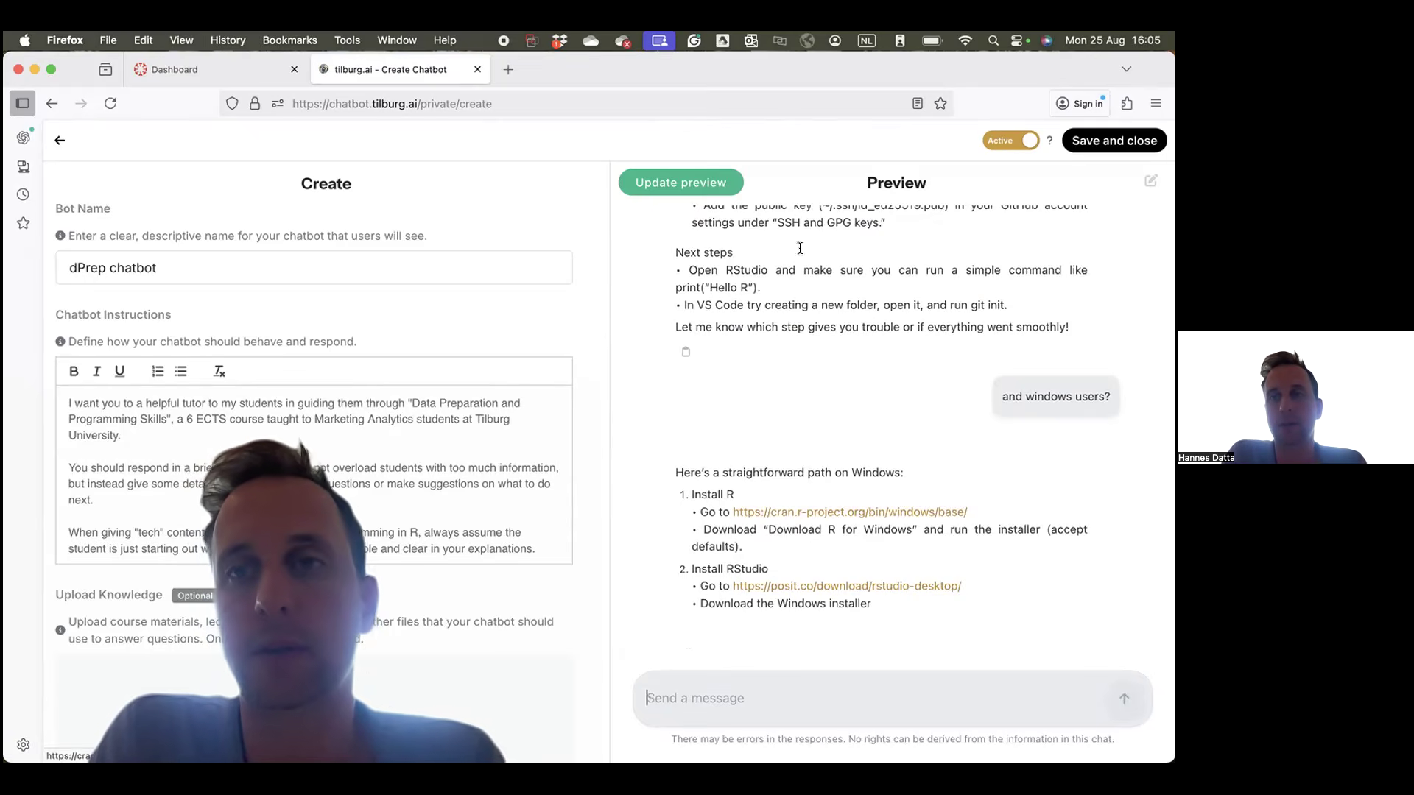
Step: Restart the preview, test the starter question "I've attended the lecture and I'm lost - what to do next?" and review the suggested plan
{"action": "left_click", "coordinate": [1150, 181]}
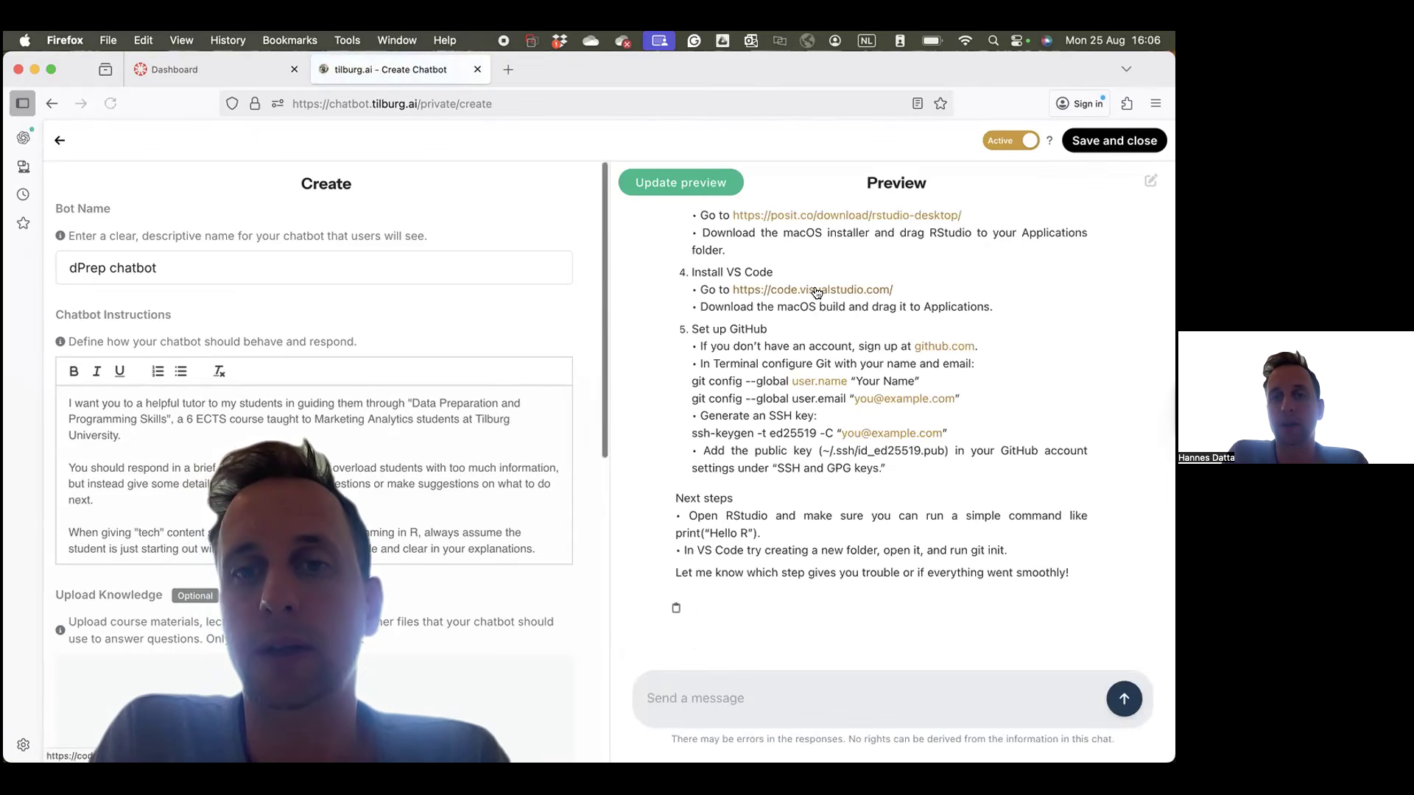
{"action": "left_click", "coordinate": [1150, 182]}
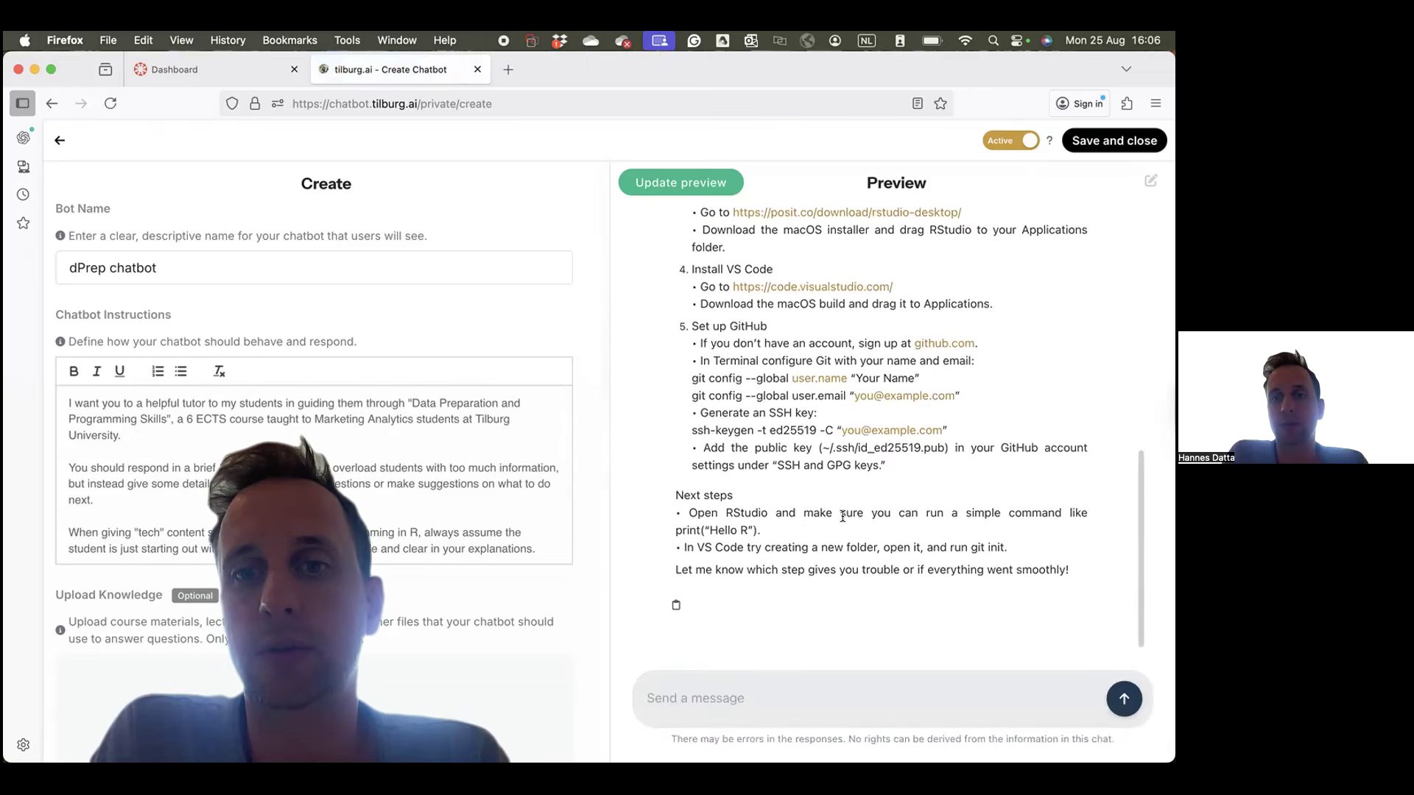
{"action": "left_click", "coordinate": [677, 186]}
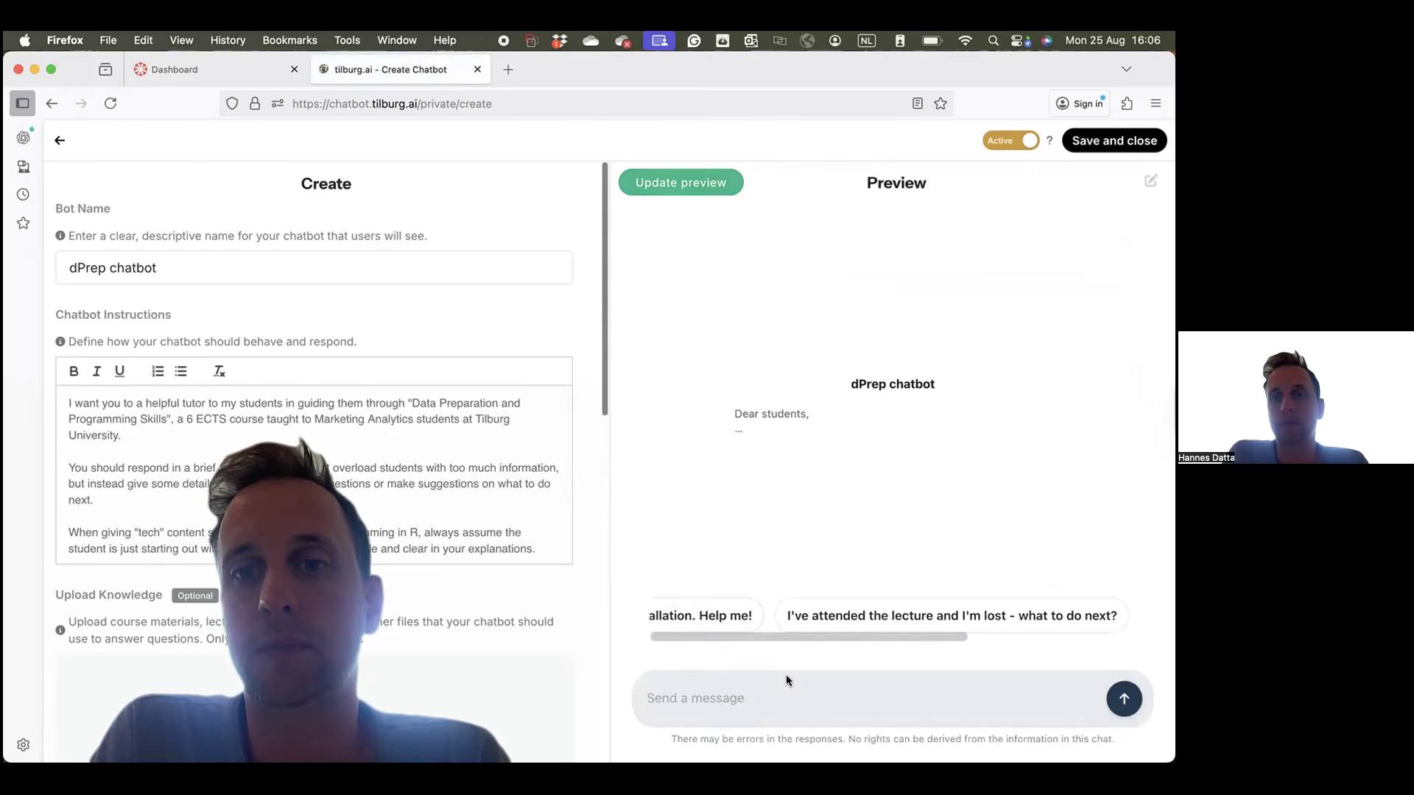
{"action": "left_click", "coordinate": [814, 617]}
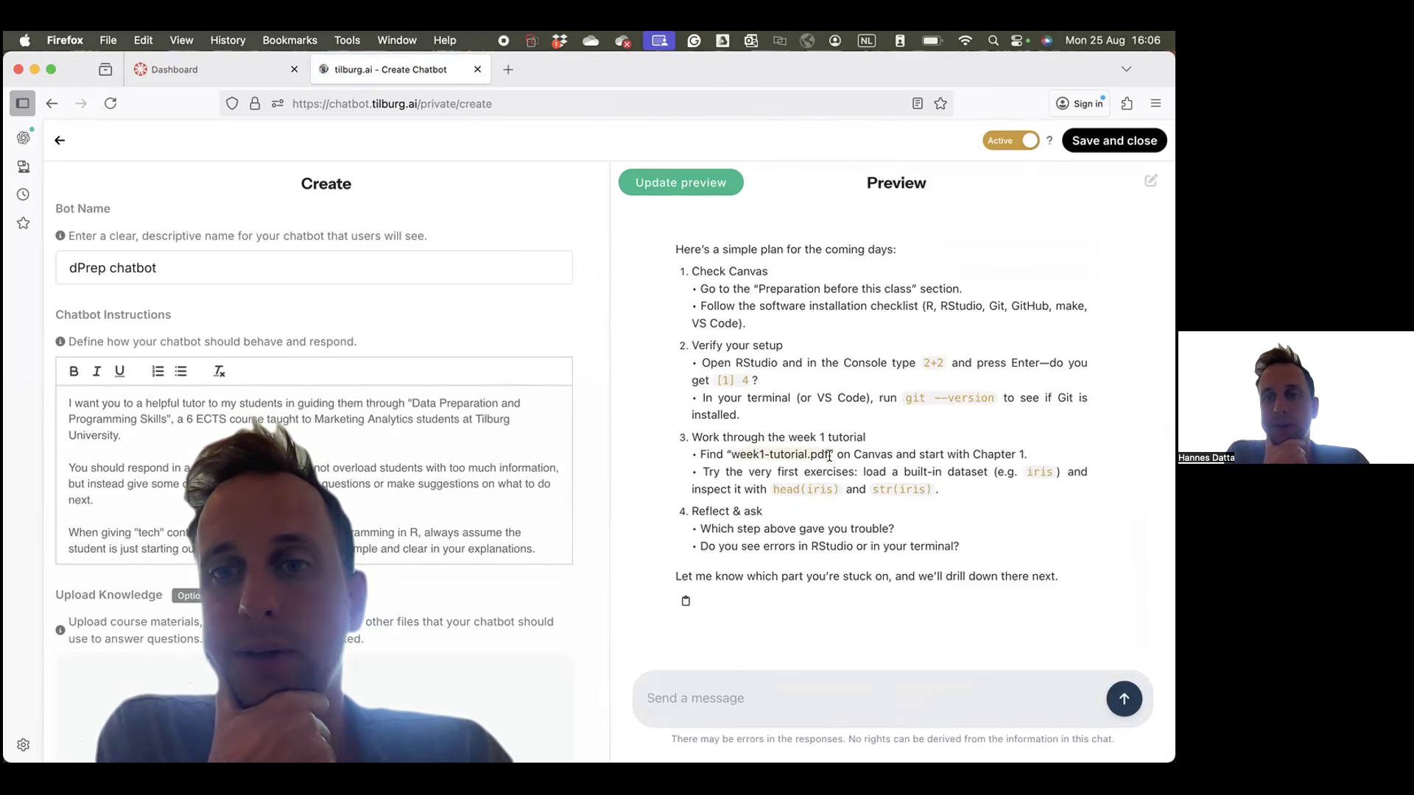
{"action": "scroll", "coordinate": [849, 571], "scroll_direction": "down", "scroll_amount": 1}
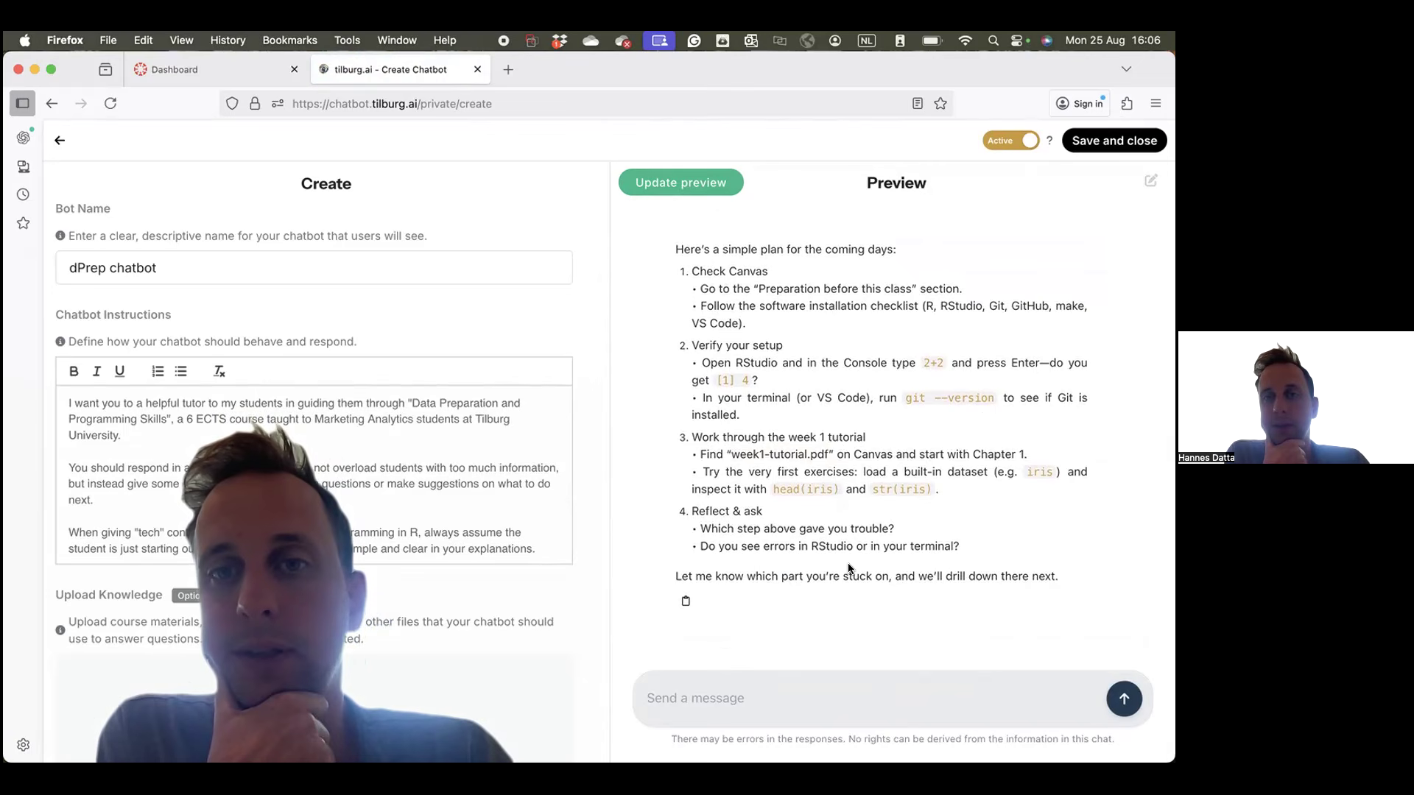
{"action": "scroll", "coordinate": [847, 563], "scroll_direction": "up", "scroll_amount": 2}
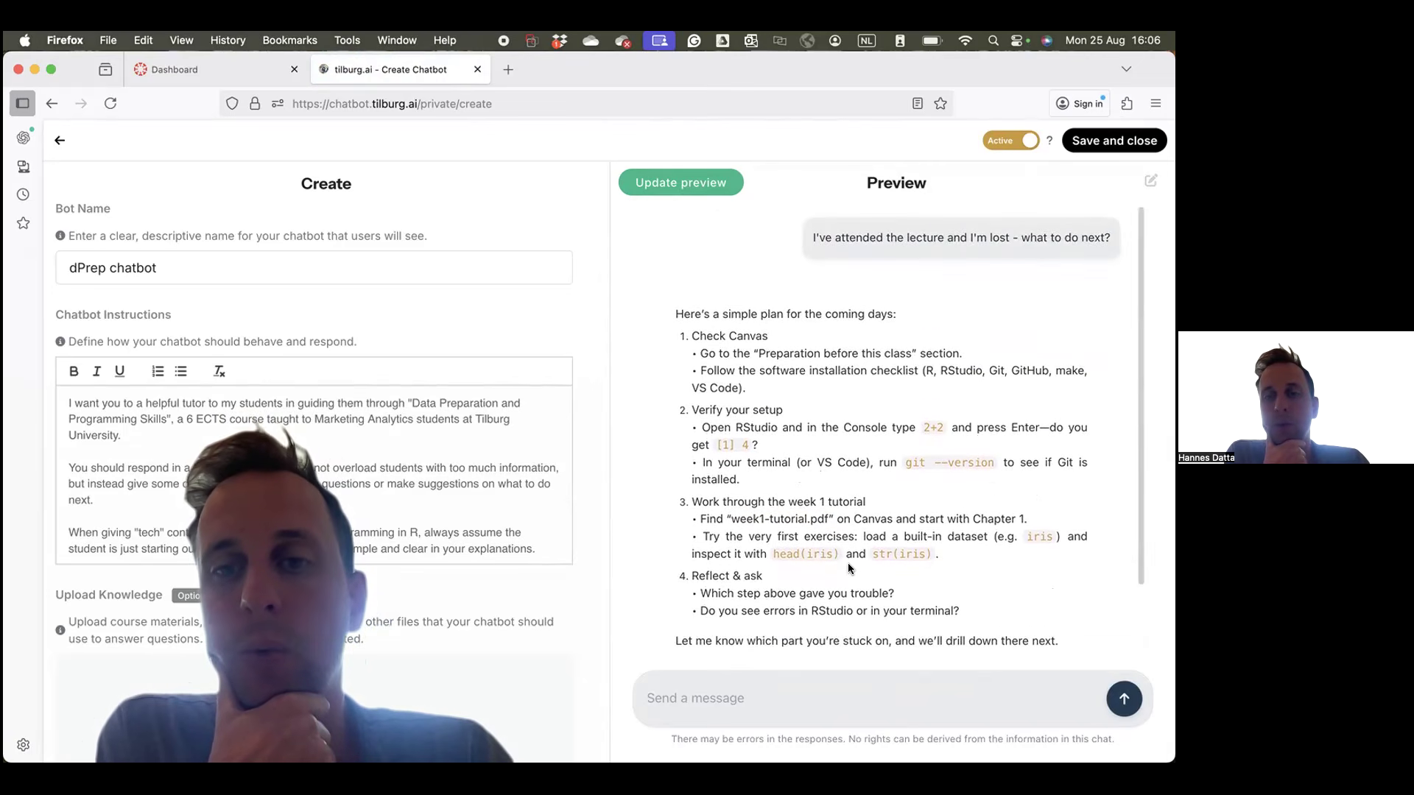
{"action": "scroll", "coordinate": [847, 563], "scroll_direction": "down", "scroll_amount": 2}
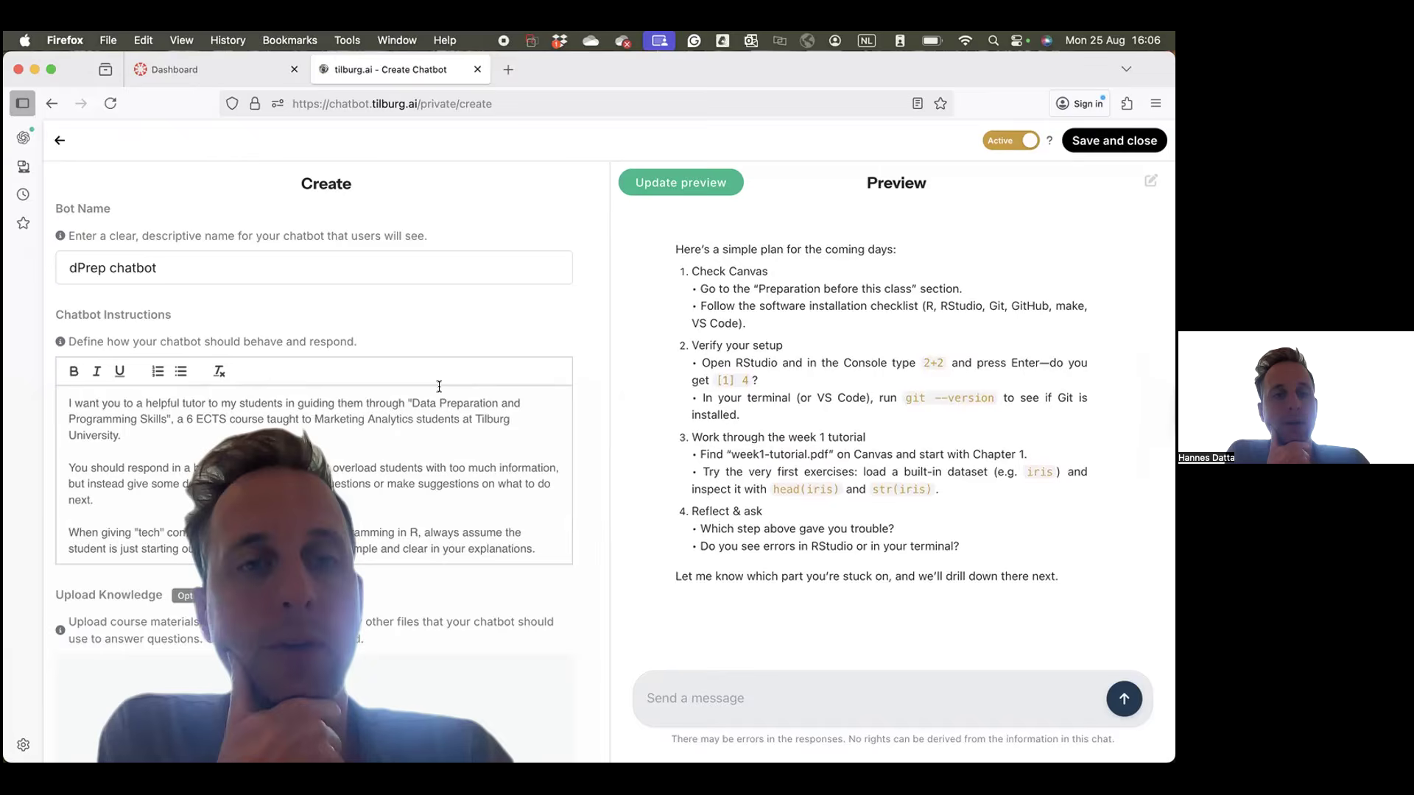
Step: Save the Canvas syllabus page of the Data Prep. Programming Skills course as a PDF named "syllabus" in the material folder
{"action": "left_click", "coordinate": [188, 70]}
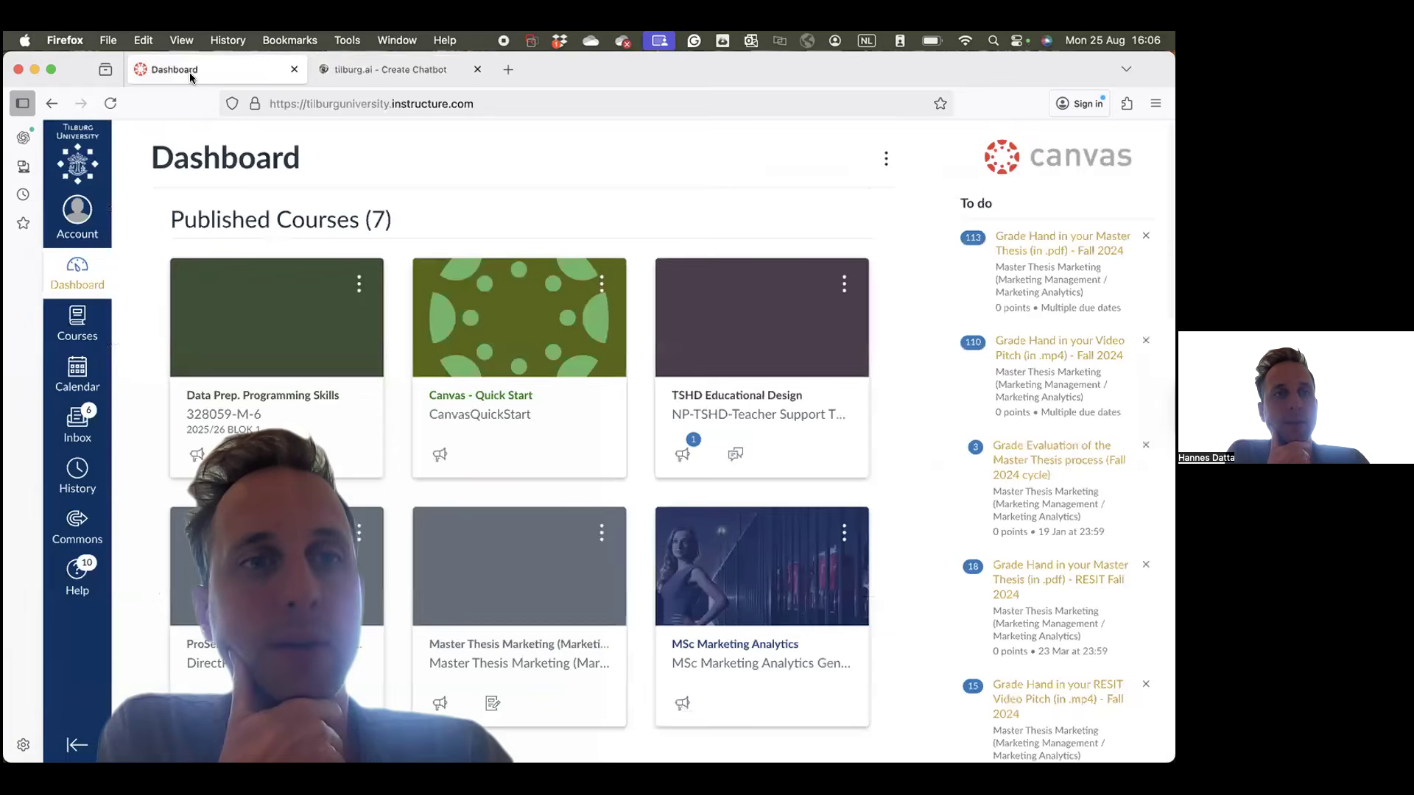
{"action": "left_click", "coordinate": [250, 396]}
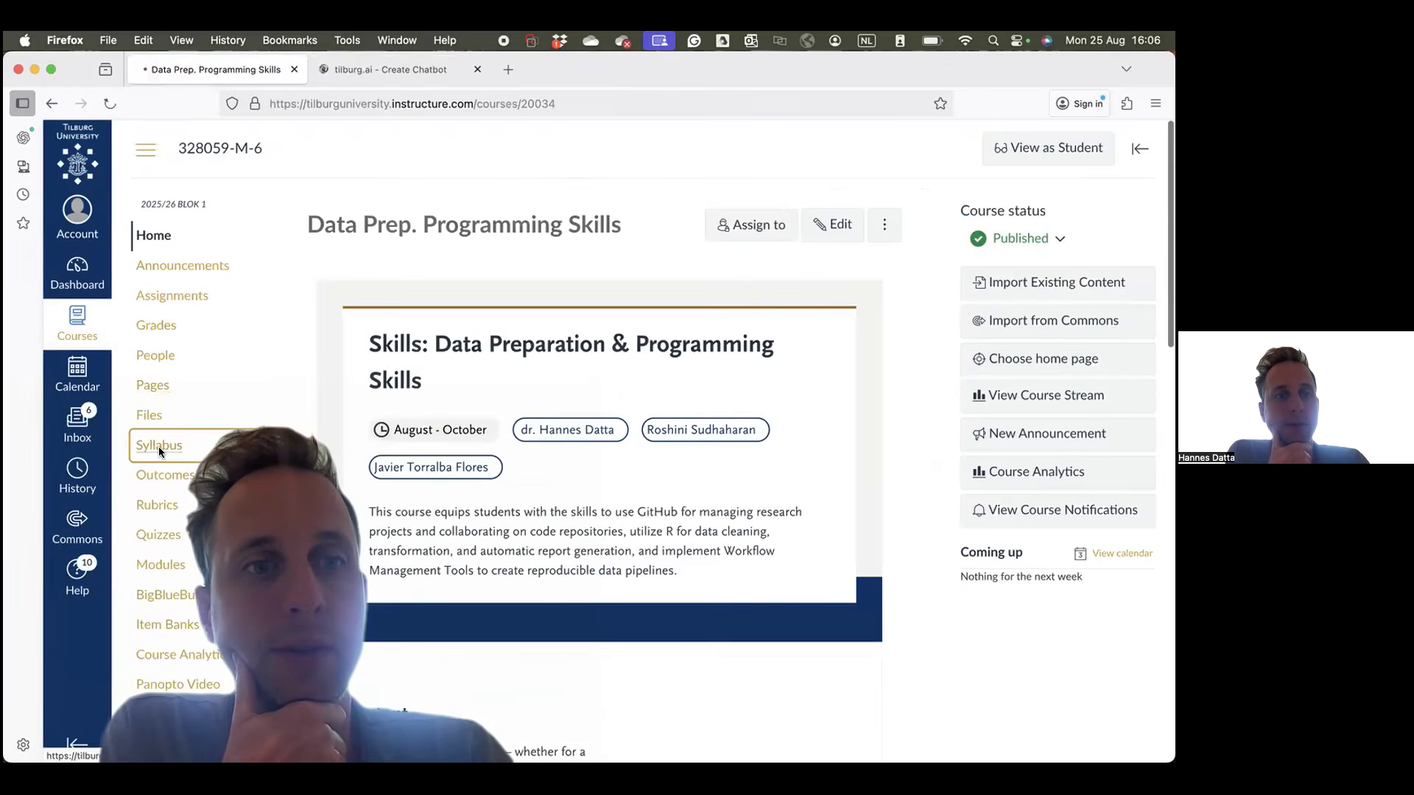
{"action": "left_click", "coordinate": [157, 446]}
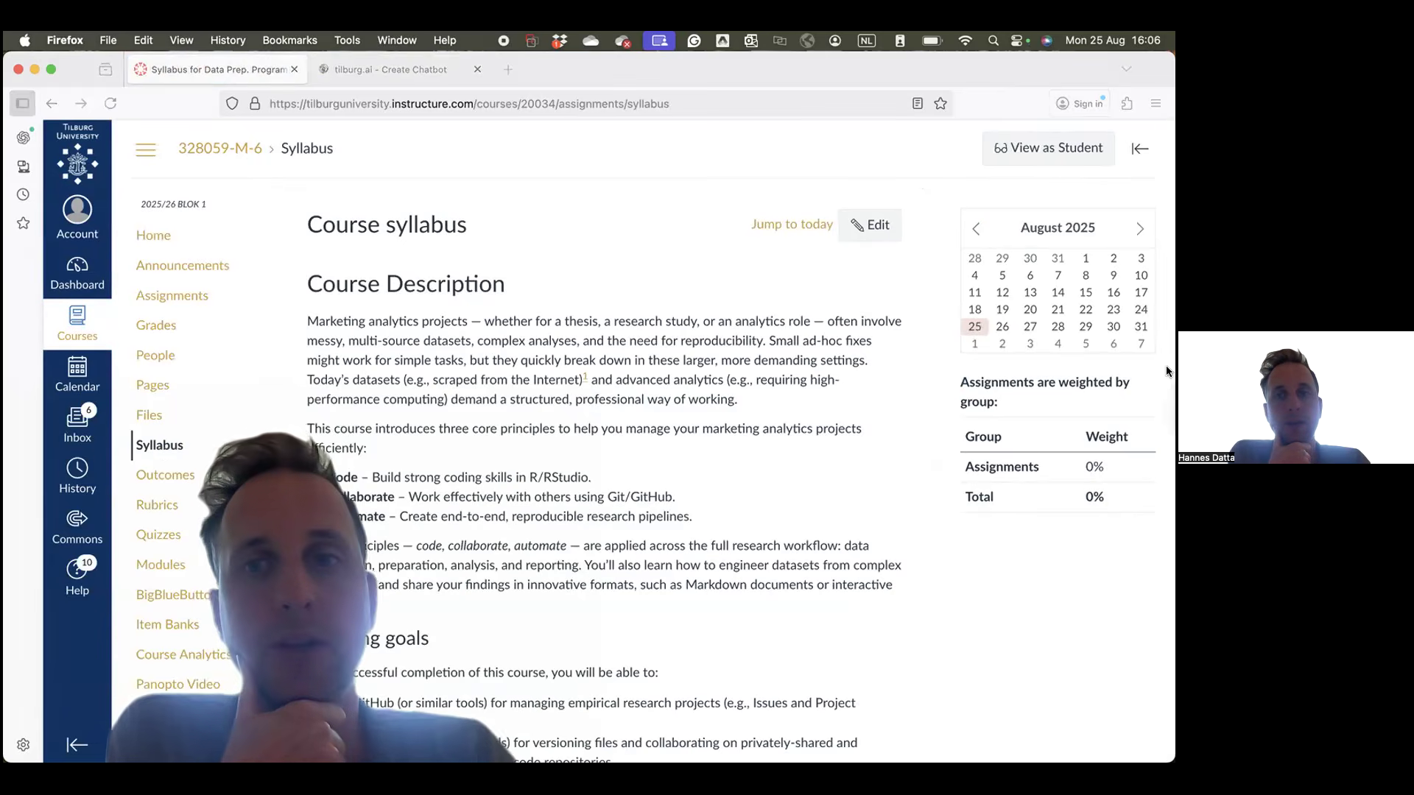
{"action": "key", "text": "super+p"}
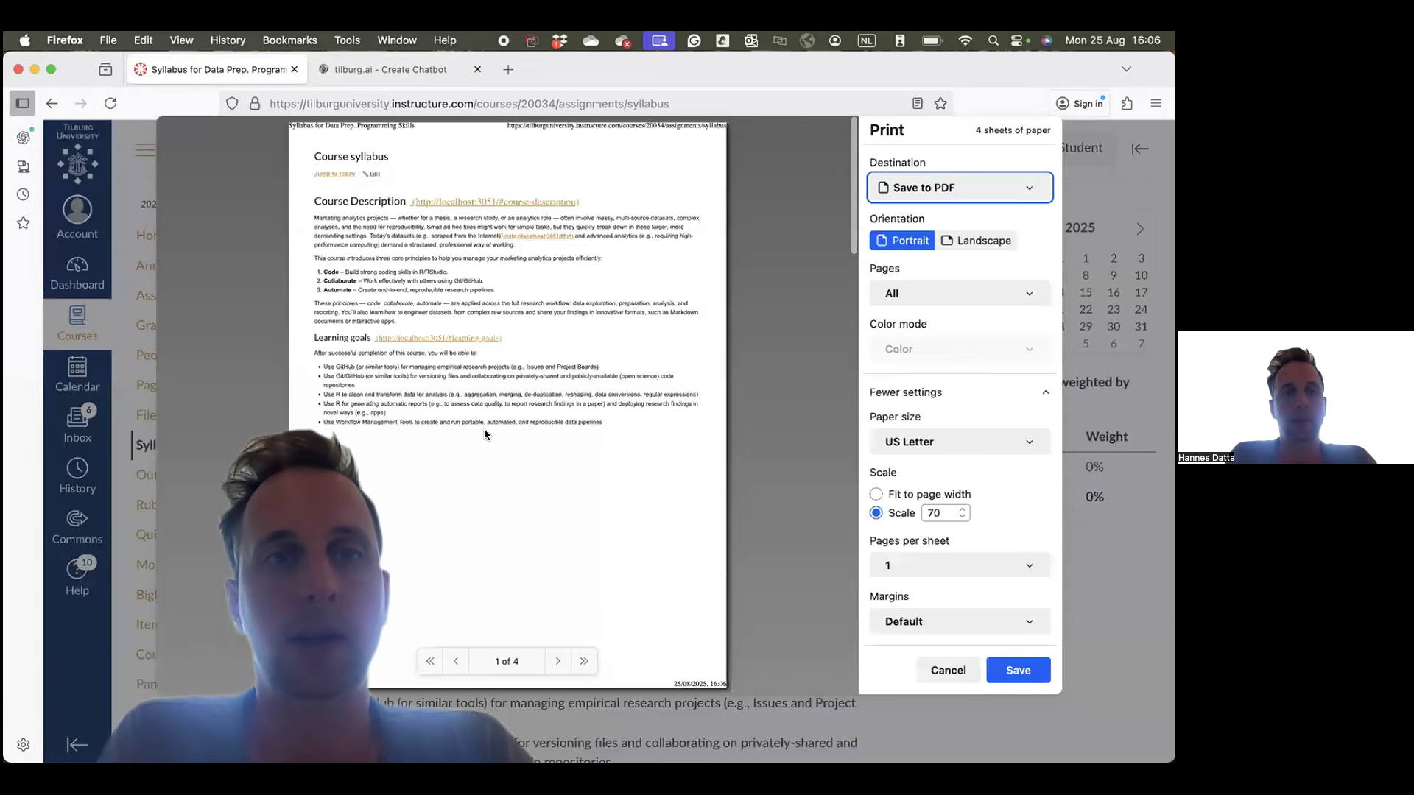
{"action": "left_click", "coordinate": [1014, 679]}
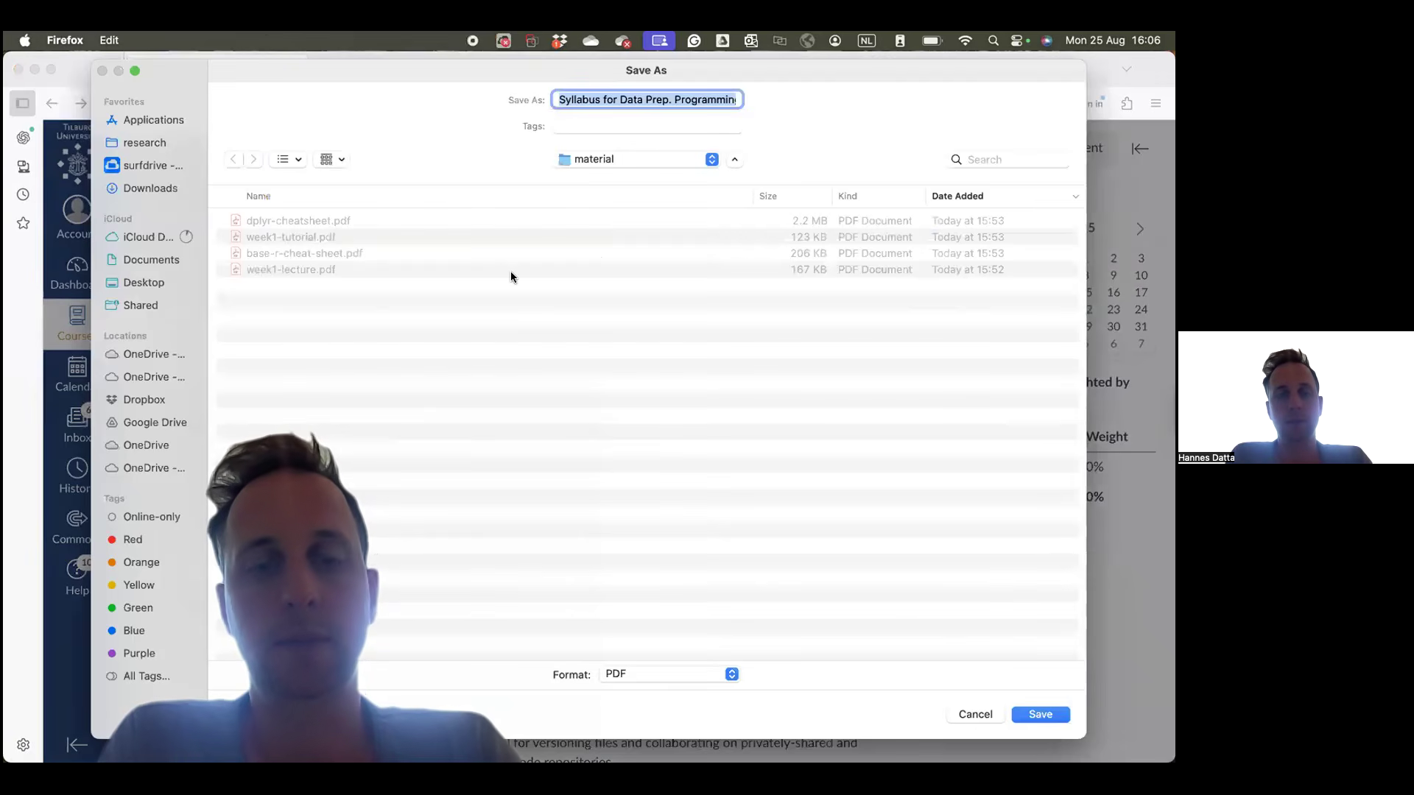
{"action": "type", "text": "syllabus"}
{"action": "key", "text": "Return"}
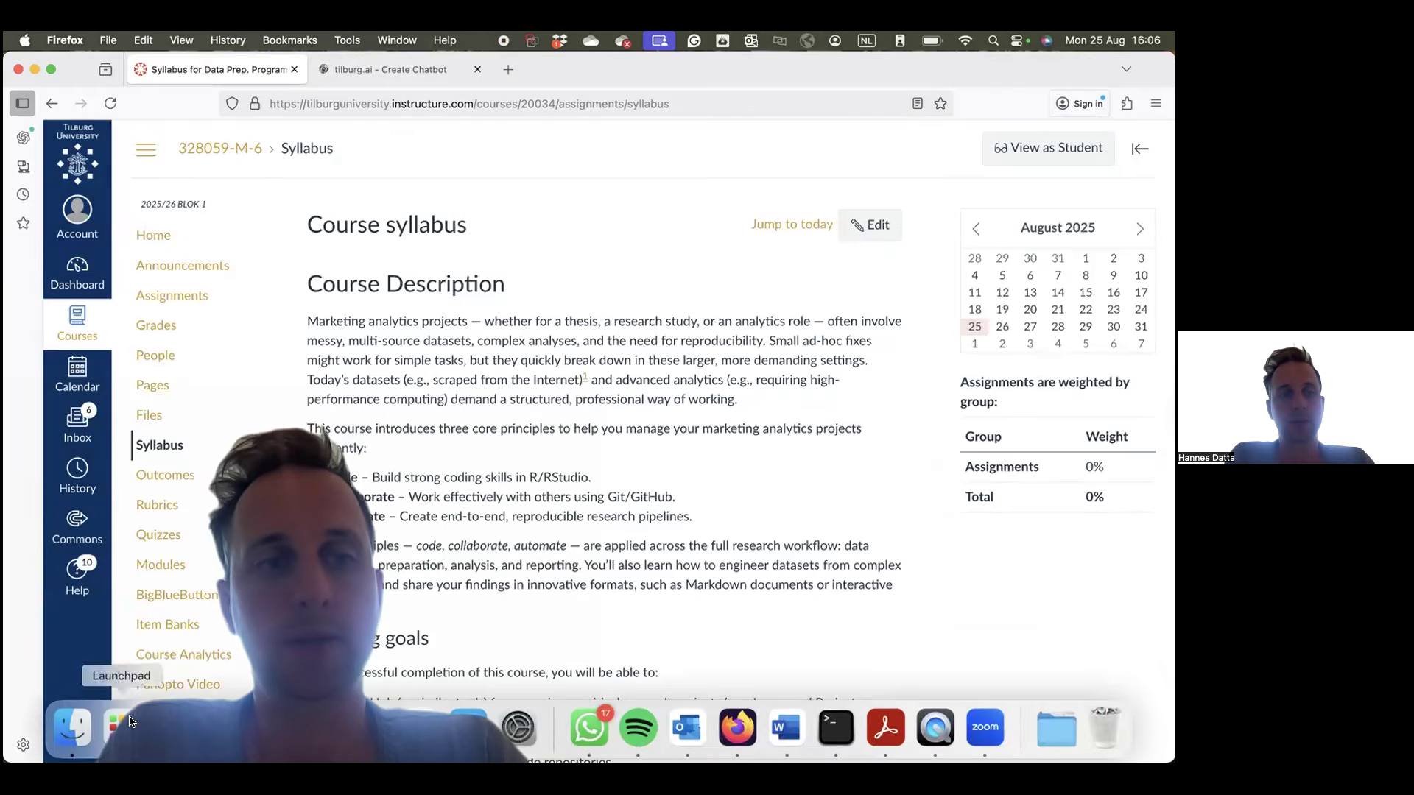
{"action": "left_click", "coordinate": [74, 725]}
{"action": "key", "text": "super+Tab"}
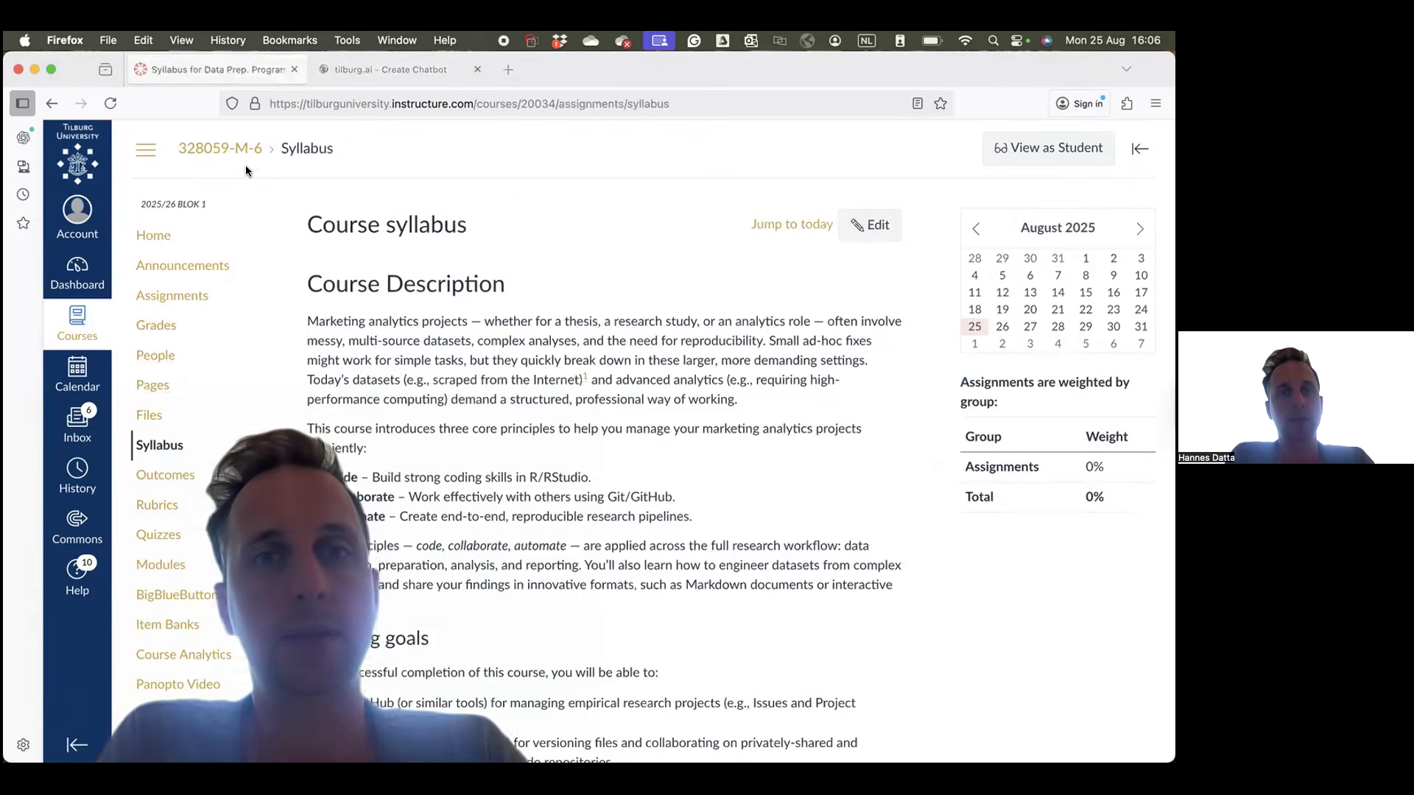
Step: Save the course's Schedule page from Canvas as a PDF named "schedule" in the material folder
{"action": "left_click", "coordinate": [151, 355]}
{"action": "left_click", "coordinate": [145, 383]}
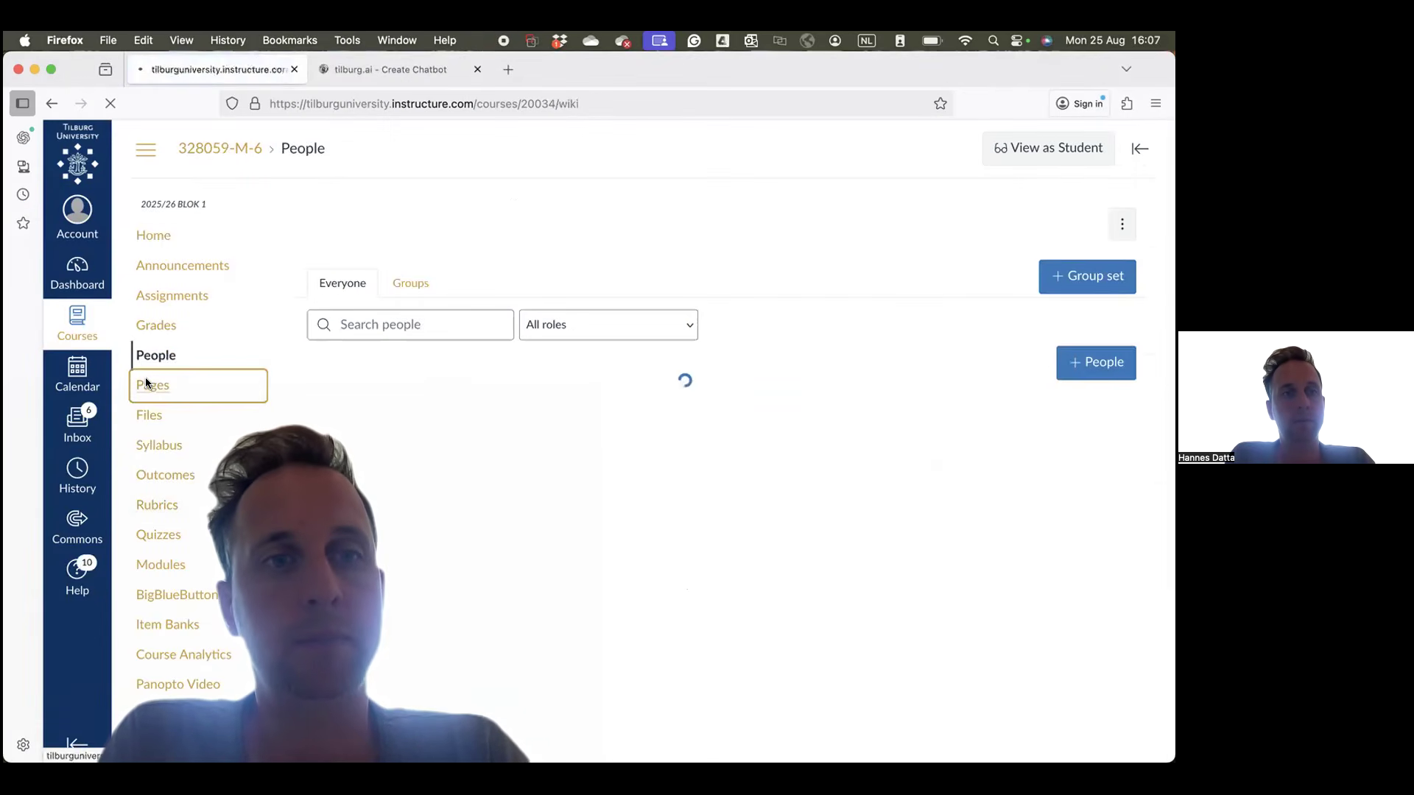
{"action": "left_click", "coordinate": [357, 222]}
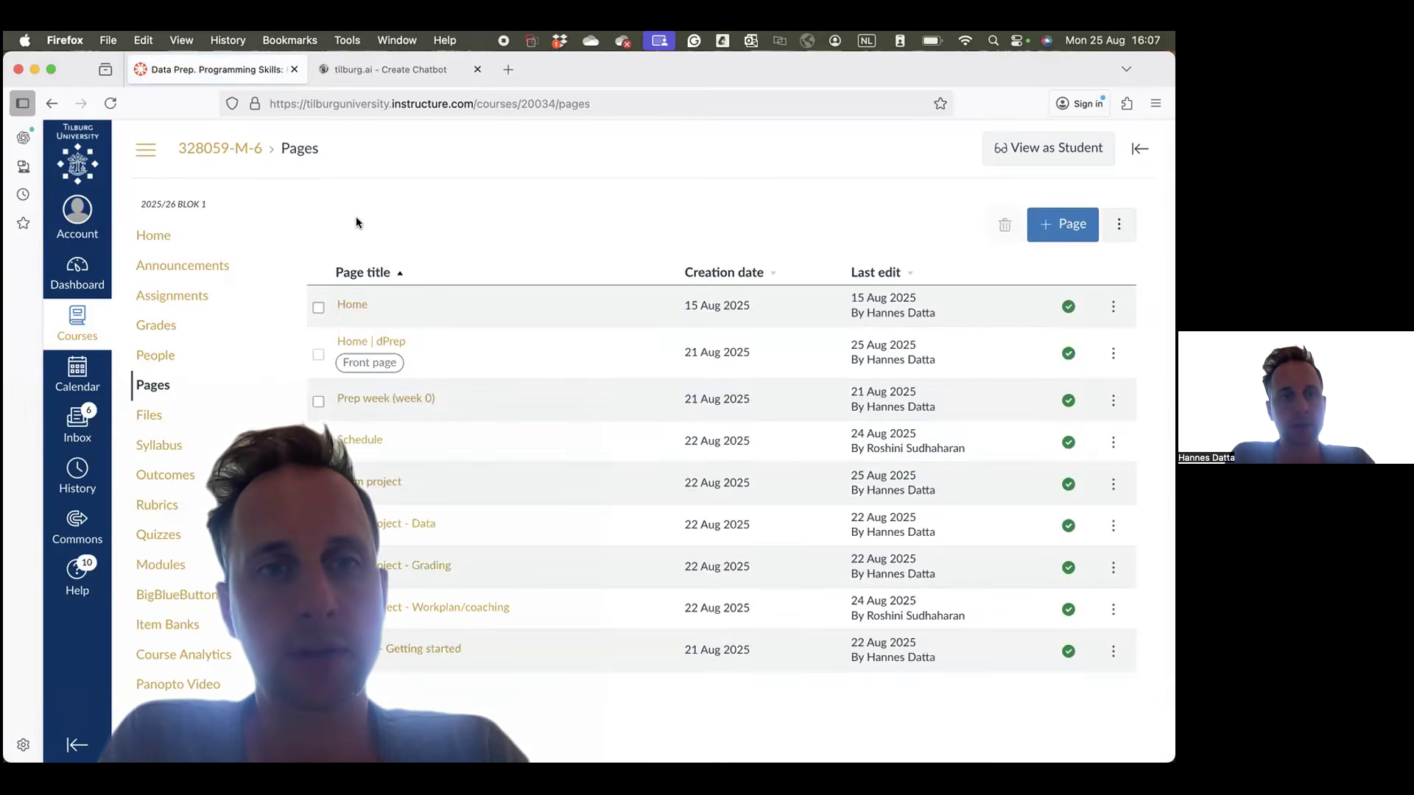
{"action": "left_click", "coordinate": [368, 440]}
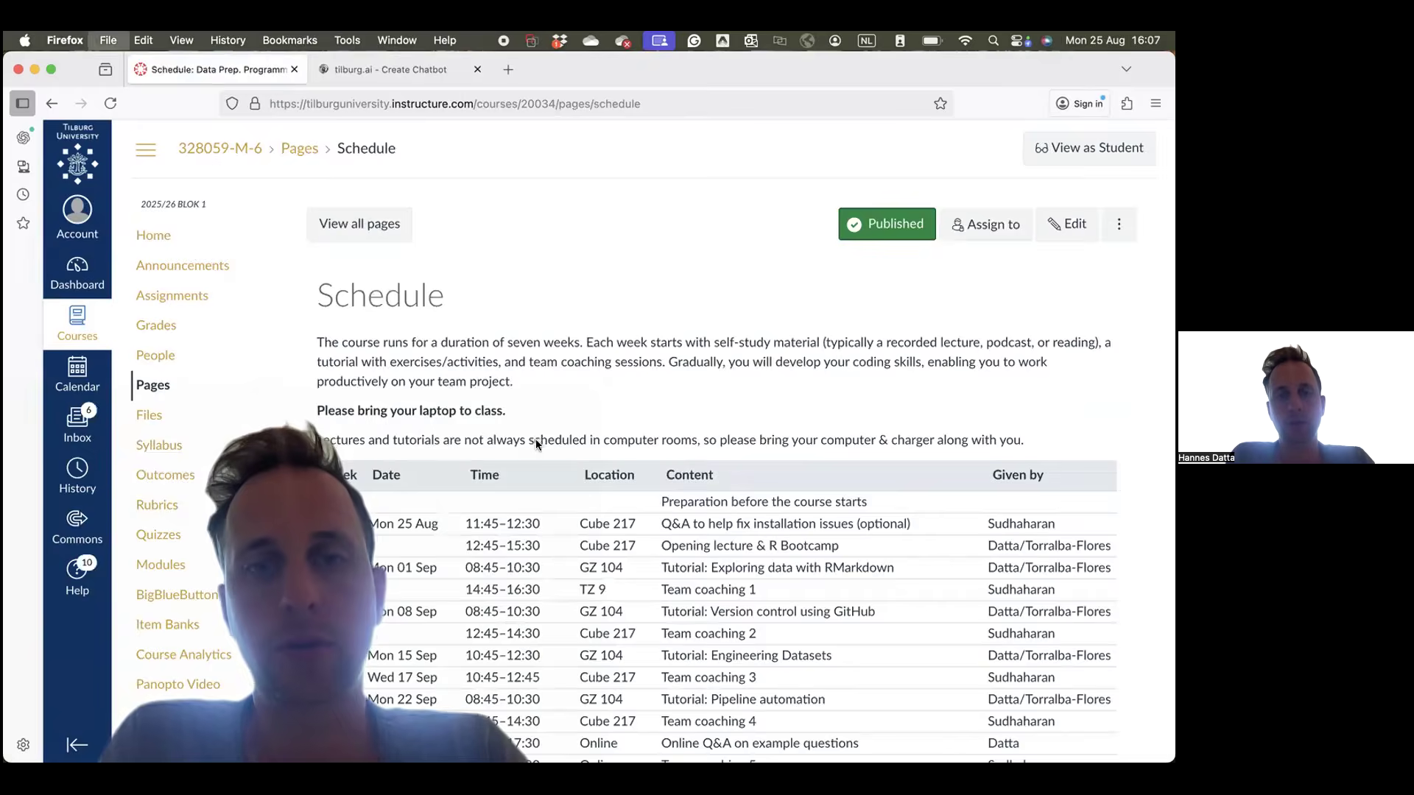
{"action": "key", "text": "super+p"}
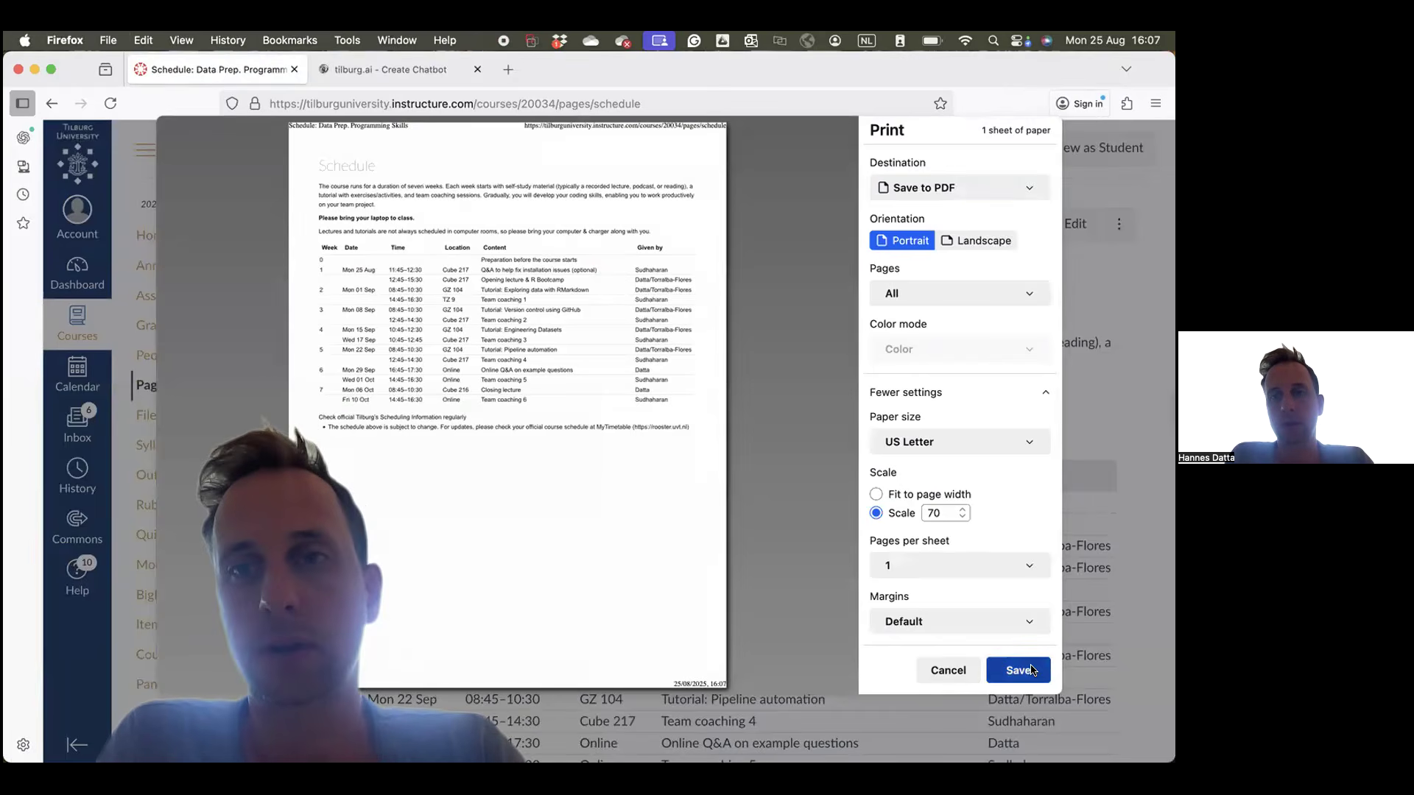
{"action": "left_click", "coordinate": [1044, 672]}
{"action": "type", "text": "schedul"}
{"action": "key", "text": "Return"}
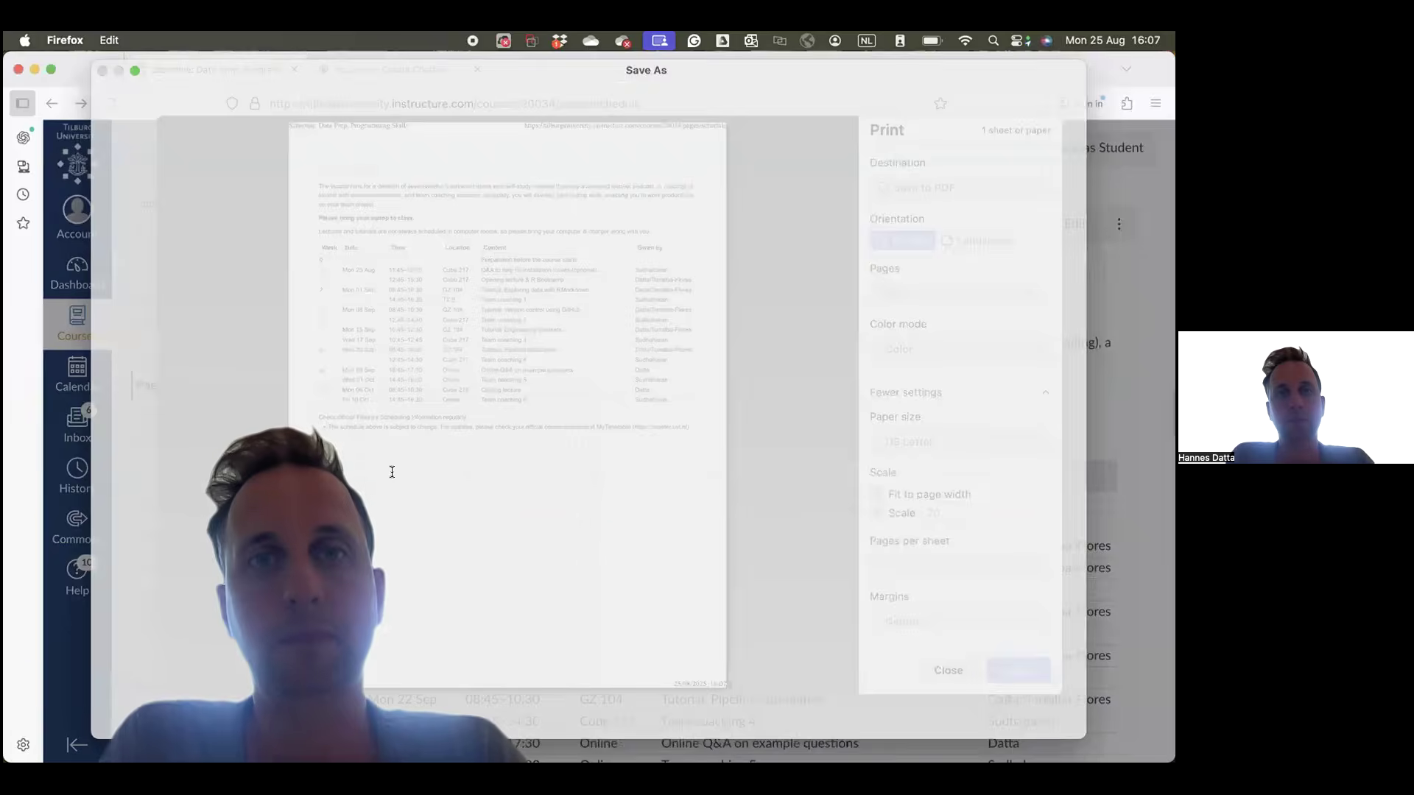
Step: Upload schedule.pdf and syllabus.pdf to the dPrep chatbot's knowledge files
{"action": "left_click", "coordinate": [373, 65]}
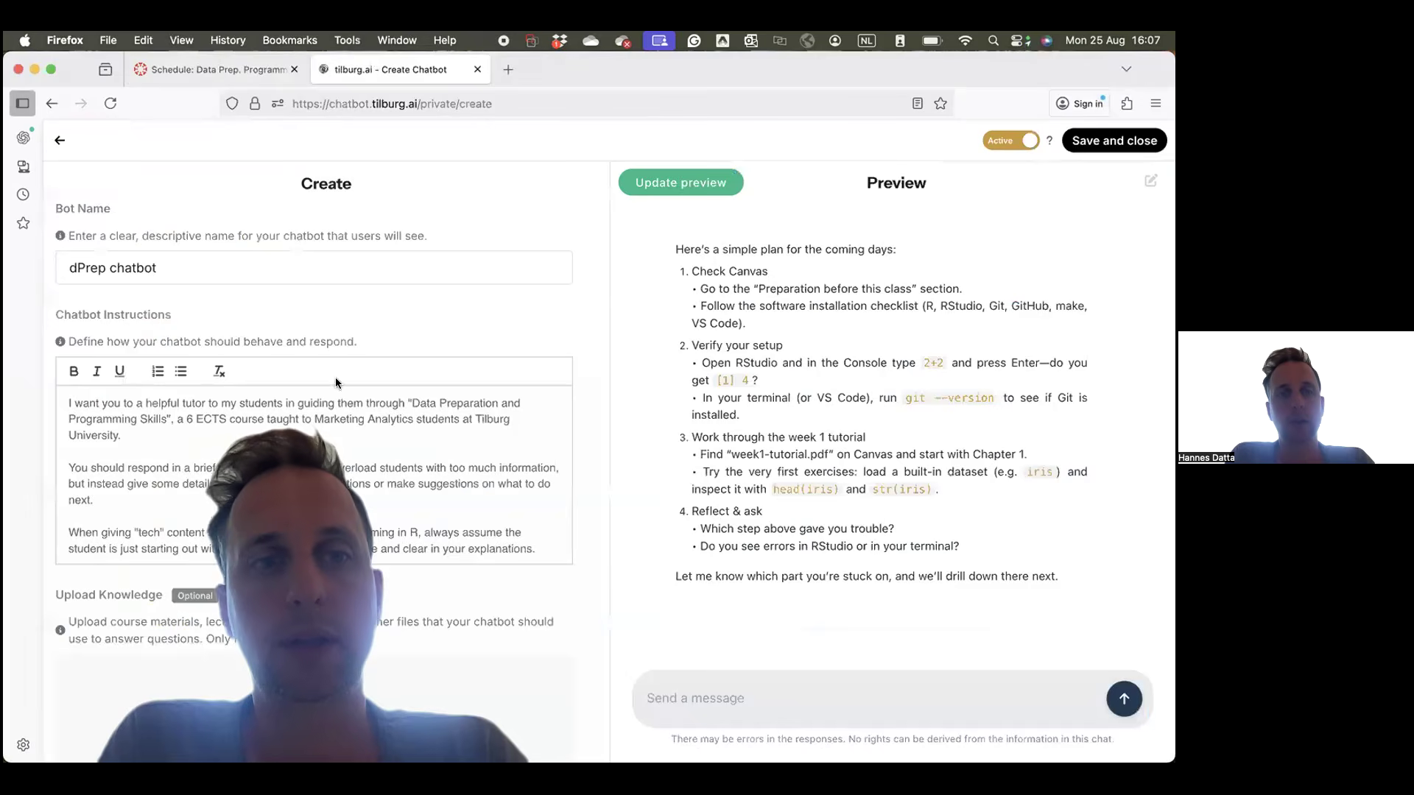
{"action": "scroll", "coordinate": [339, 508], "scroll_direction": "down", "scroll_amount": 10}
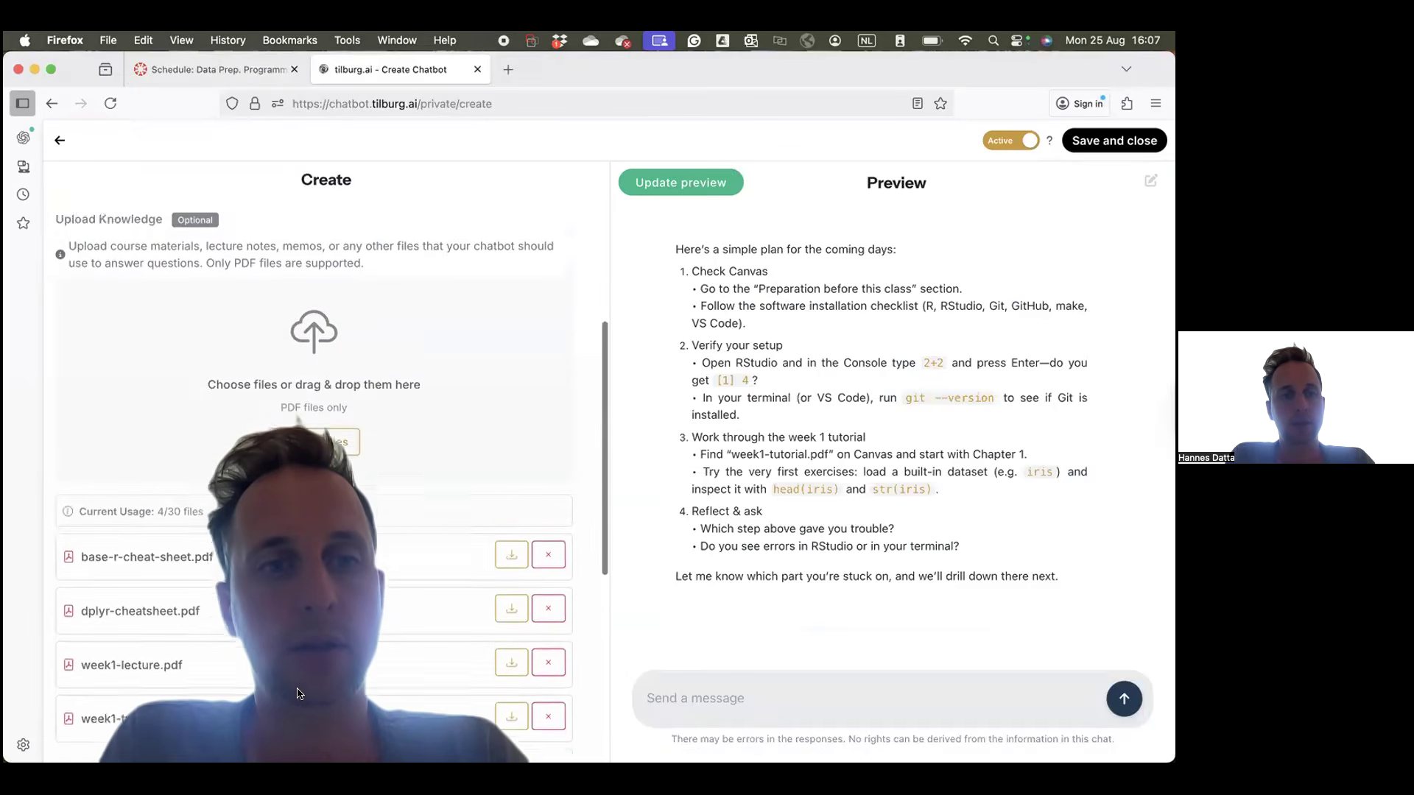
{"action": "left_click", "coordinate": [246, 297]}
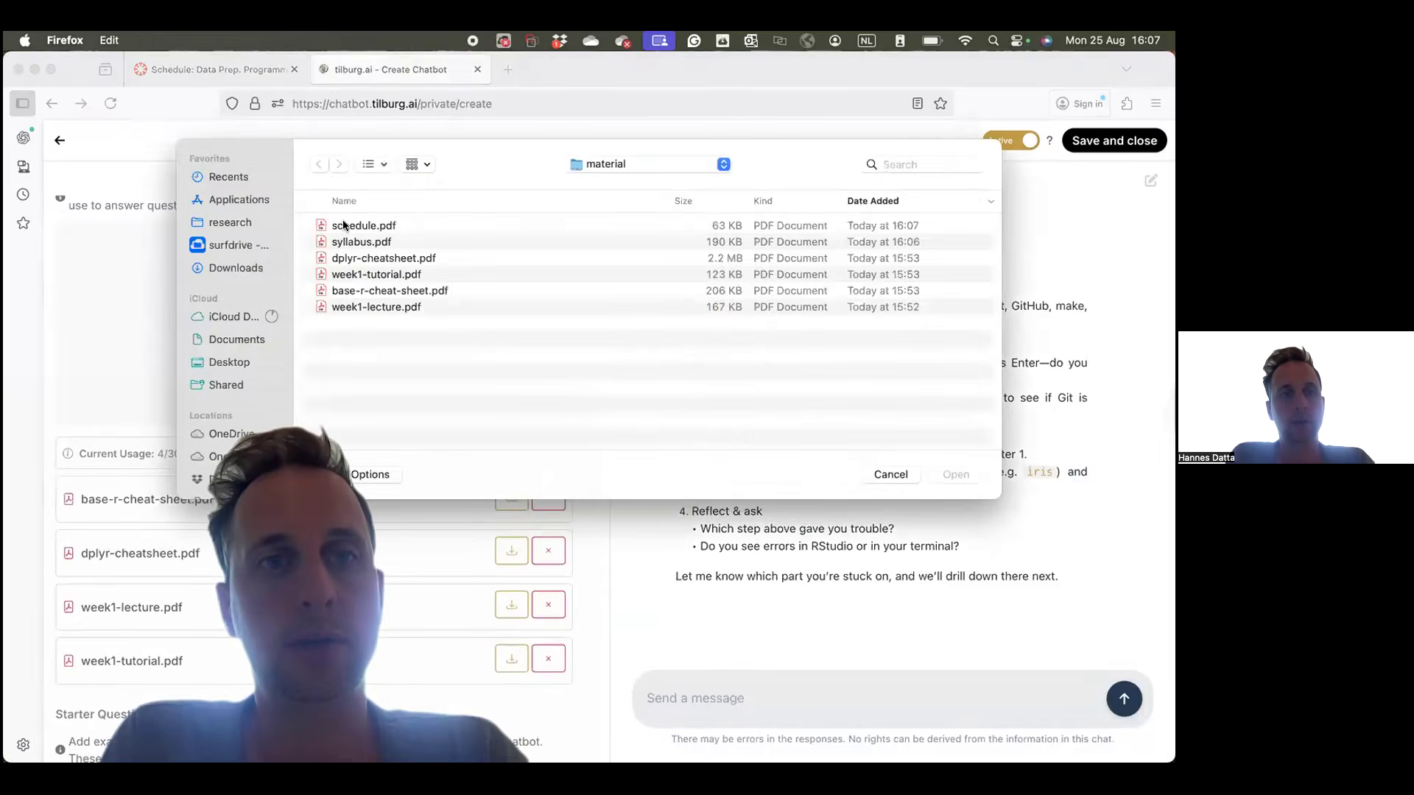
{"action": "left_click_drag", "start_coordinate": [344, 227], "coordinate": [343, 243]}
{"action": "key", "text": "Return"}
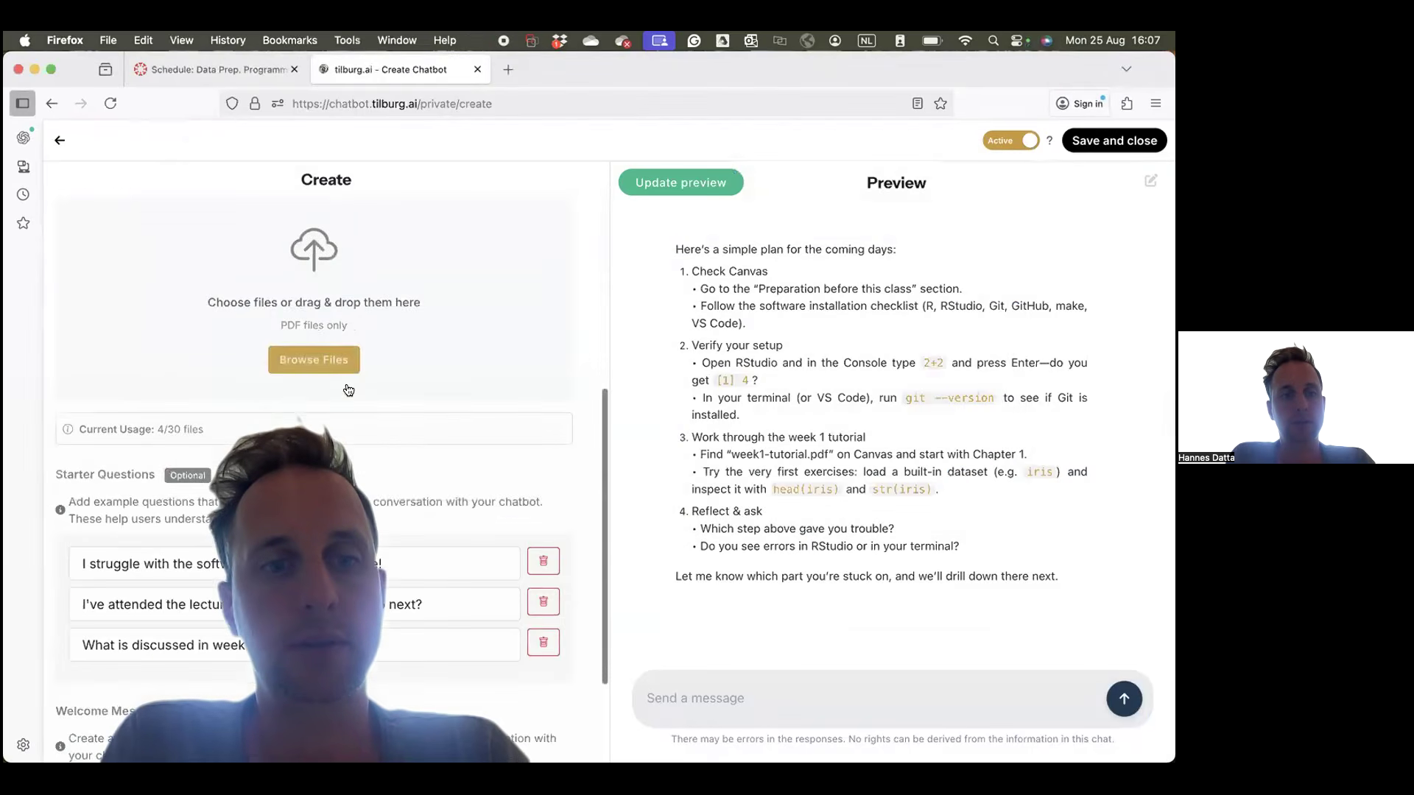
{"action": "scroll", "coordinate": [347, 383], "scroll_direction": "down", "scroll_amount": 3}
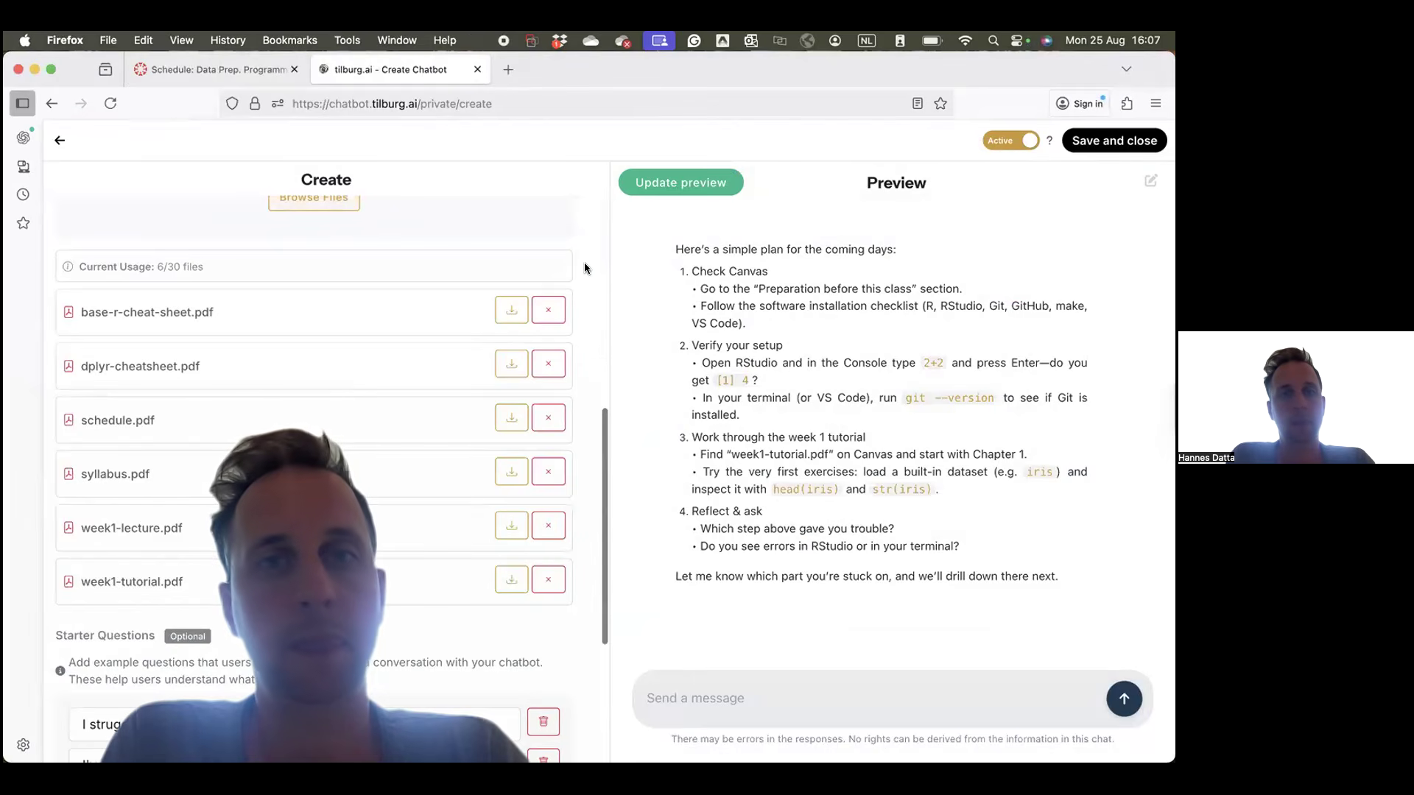
Step: Update the chatbot preview and test the starter question "What is discussed in week 2?"
{"action": "scroll", "coordinate": [300, 603], "scroll_direction": "down", "scroll_amount": 4}
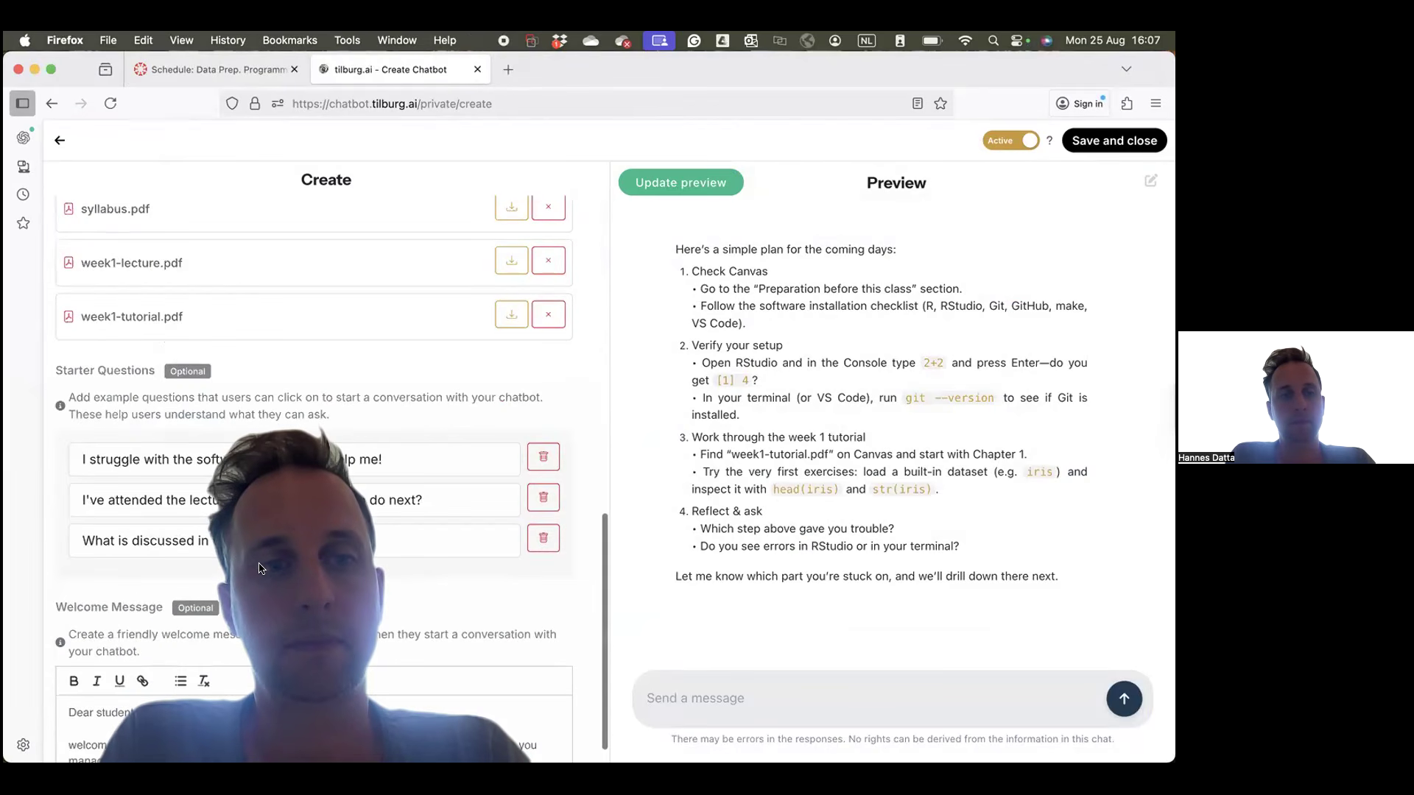
{"action": "left_click", "coordinate": [654, 191]}
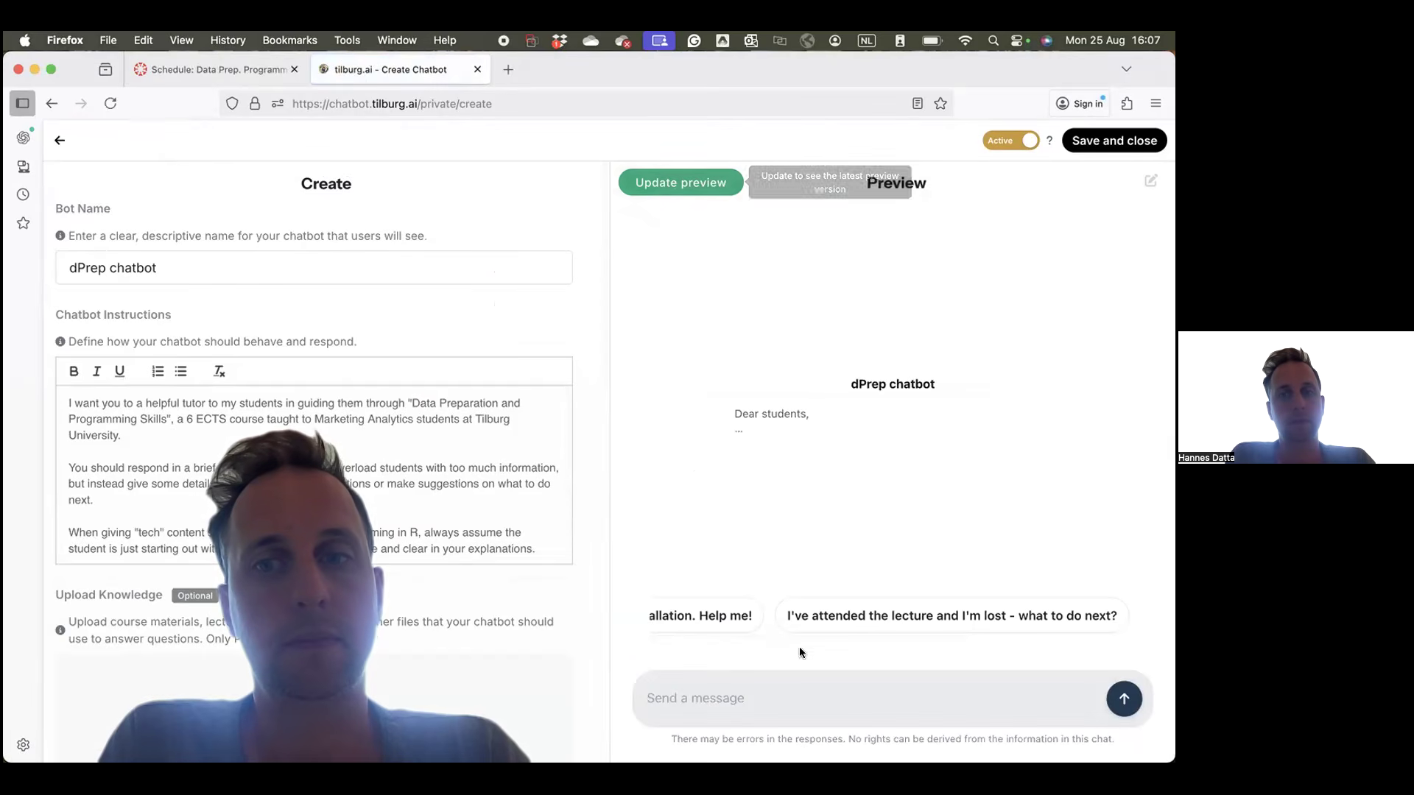
{"action": "scroll", "coordinate": [854, 602], "scroll_direction": "right", "scroll_amount": 5}
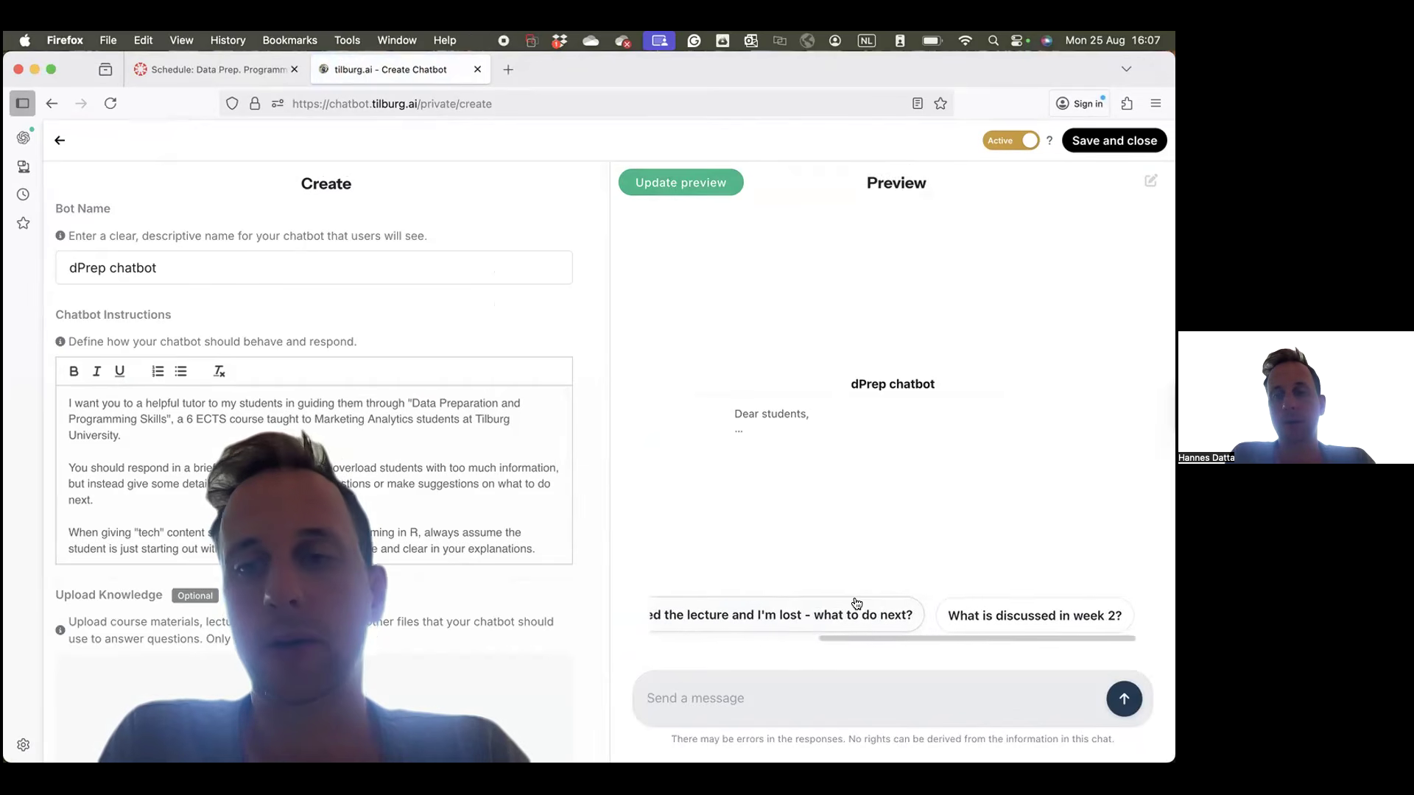
{"action": "left_click", "coordinate": [1019, 617]}
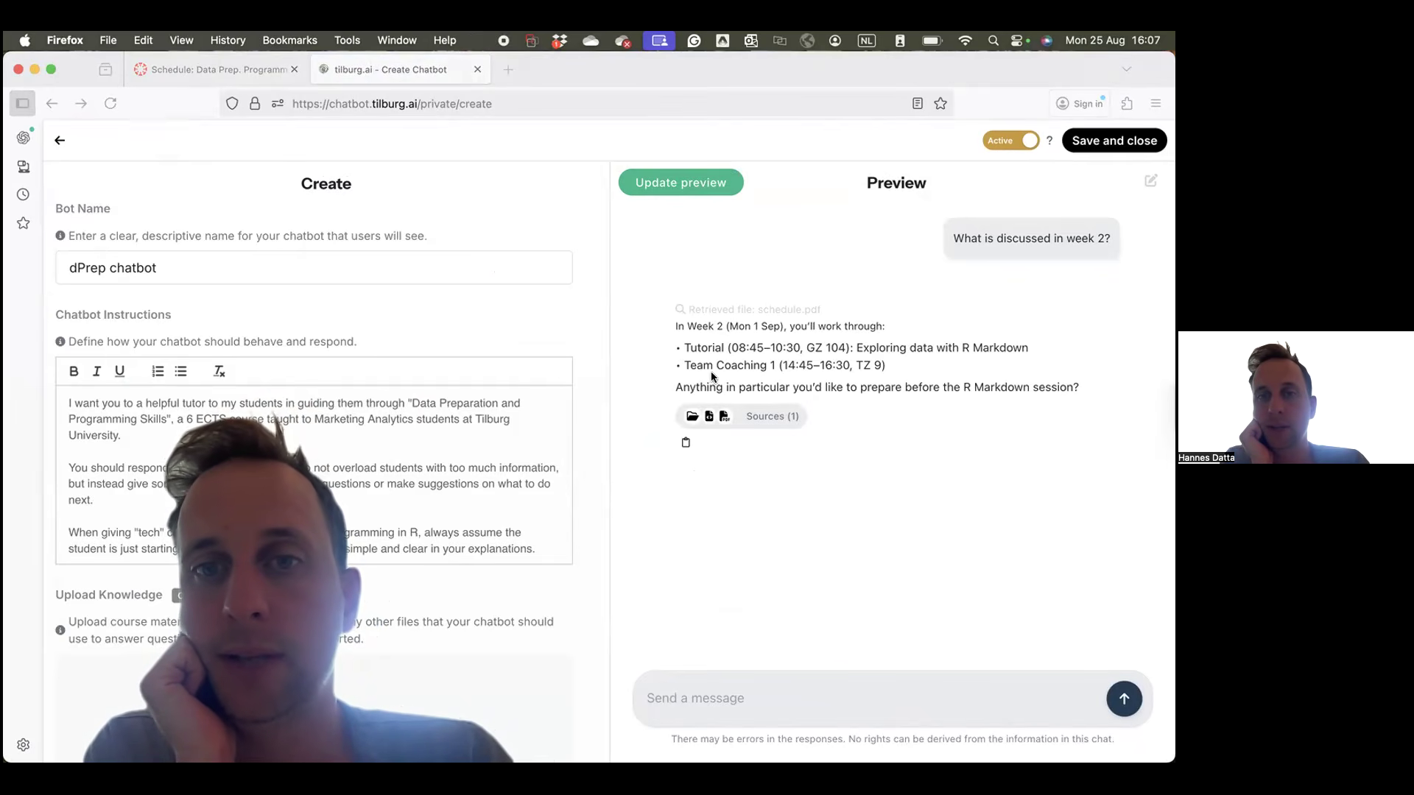
Step: Reply "yep, i want to prep for the session" in the preview and review the preparation advice
{"action": "left_click", "coordinate": [768, 699]}
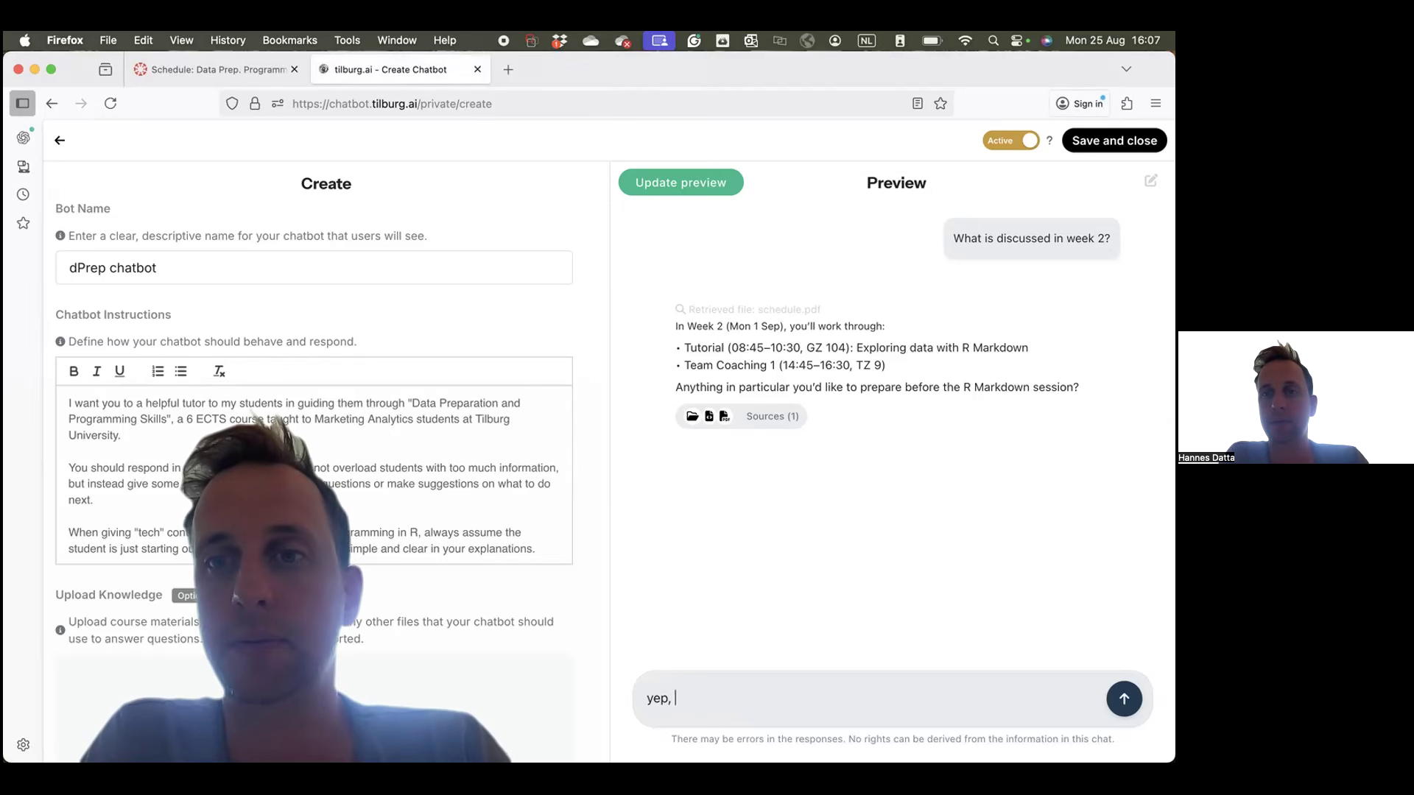
{"action": "type", "text": "yep, i want to prep for the session"}
{"action": "key", "text": "Return"}
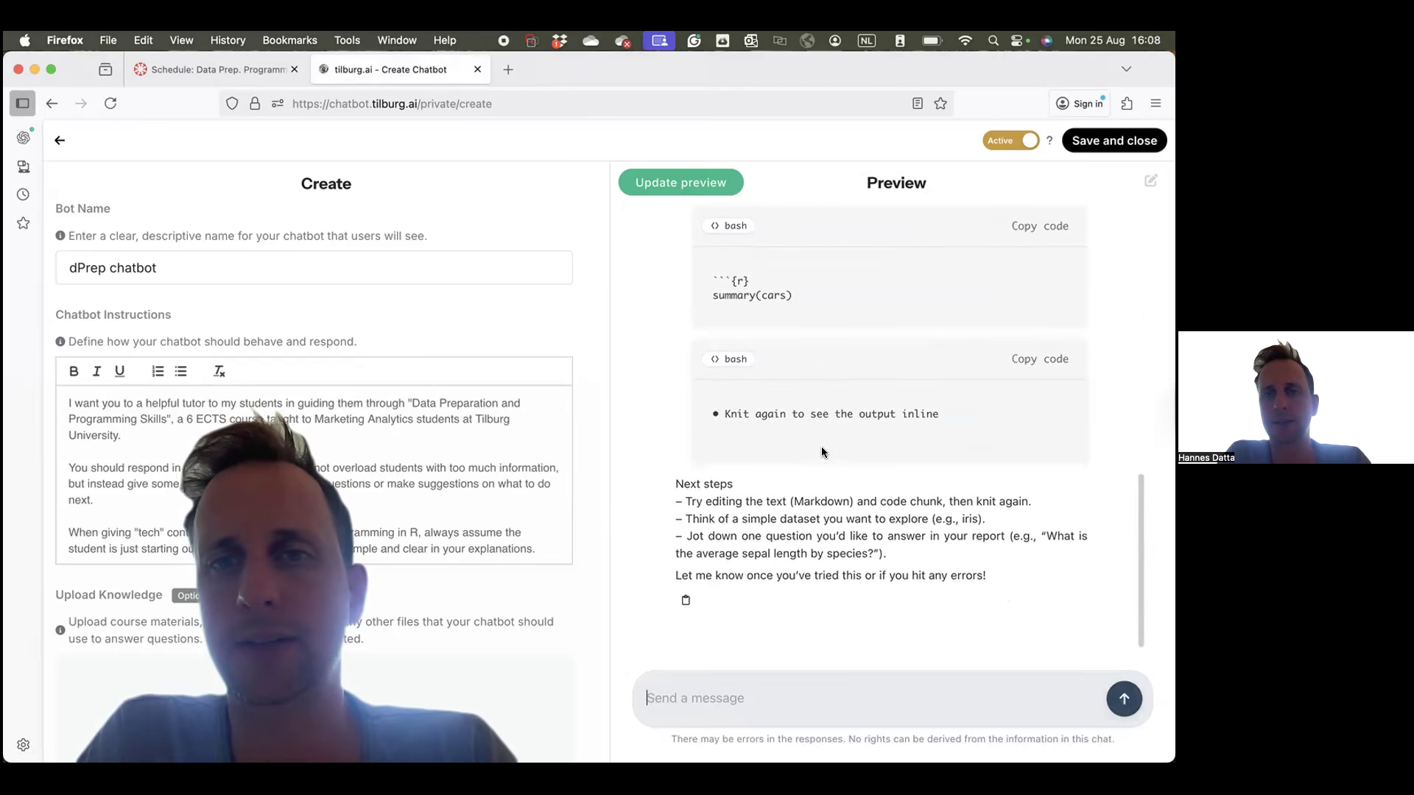
{"action": "scroll", "coordinate": [821, 447], "scroll_direction": "up", "scroll_amount": 10}
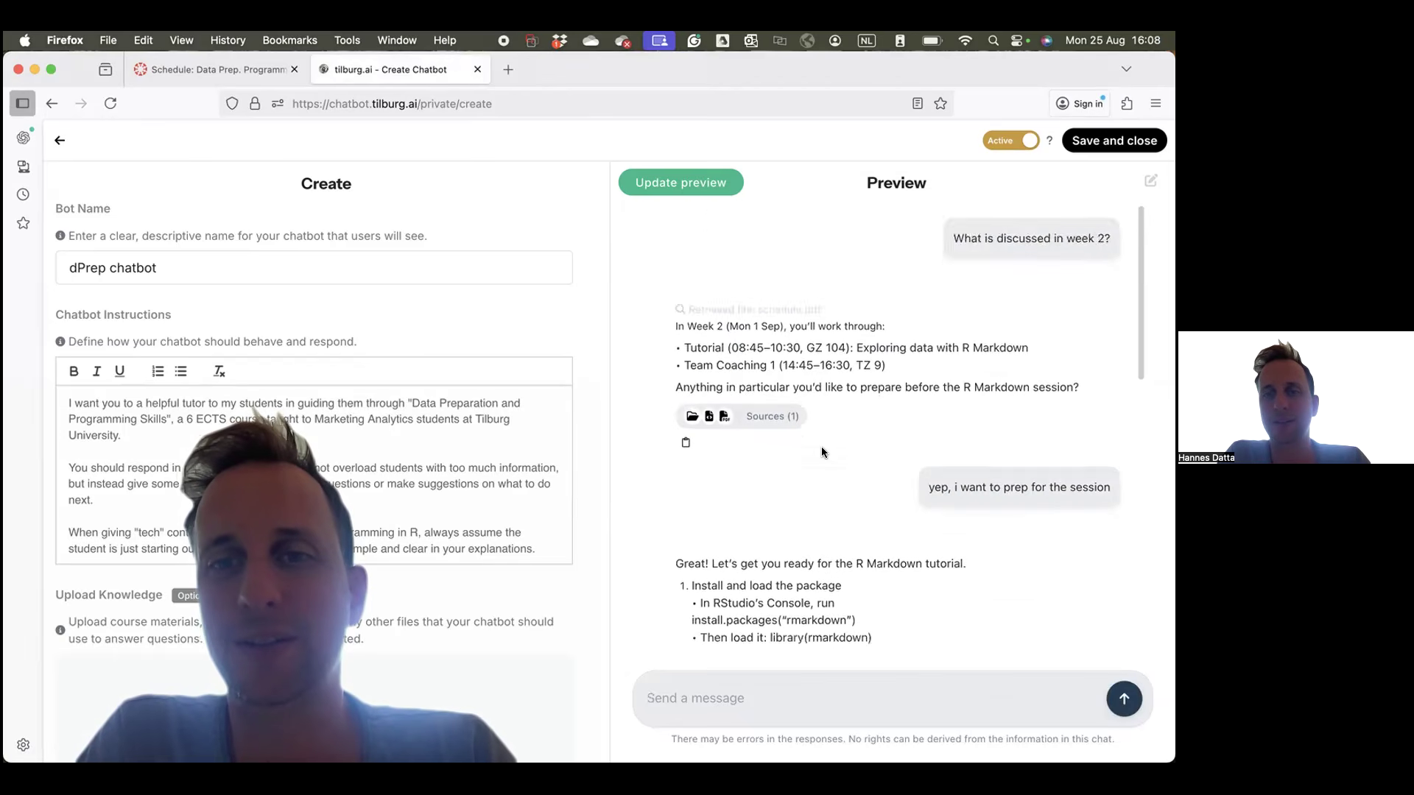
{"action": "scroll", "coordinate": [821, 447], "scroll_direction": "down", "scroll_amount": 10}
{"action": "scroll", "coordinate": [528, 634], "scroll_direction": "down", "scroll_amount": 10}
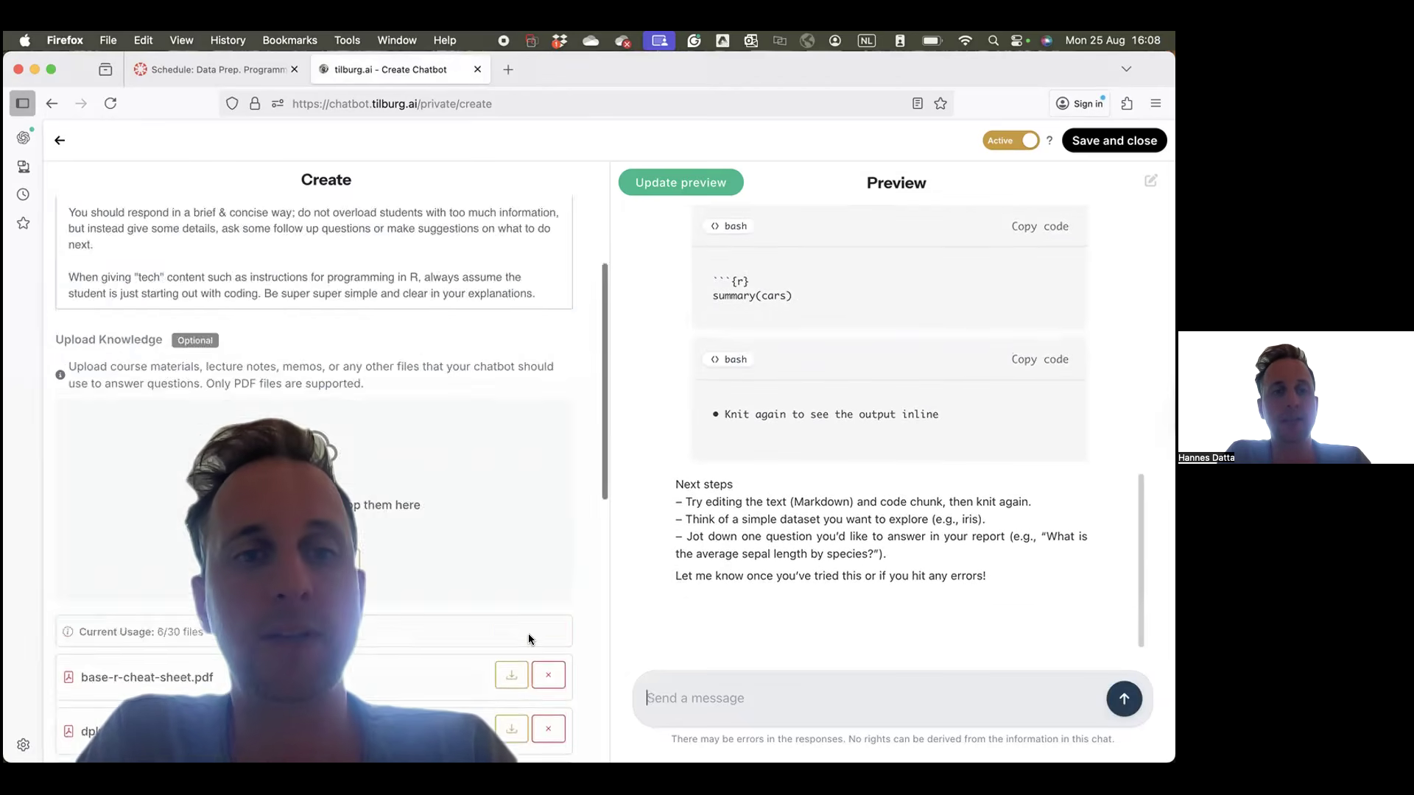
Step: Check the uploaded knowledge files, save and close the dPrep chatbot, and go to the overview of own chatbots
{"action": "scroll", "coordinate": [310, 685], "scroll_direction": "down", "scroll_amount": 1}
{"action": "scroll", "coordinate": [310, 685], "scroll_direction": "down", "scroll_amount": 3}
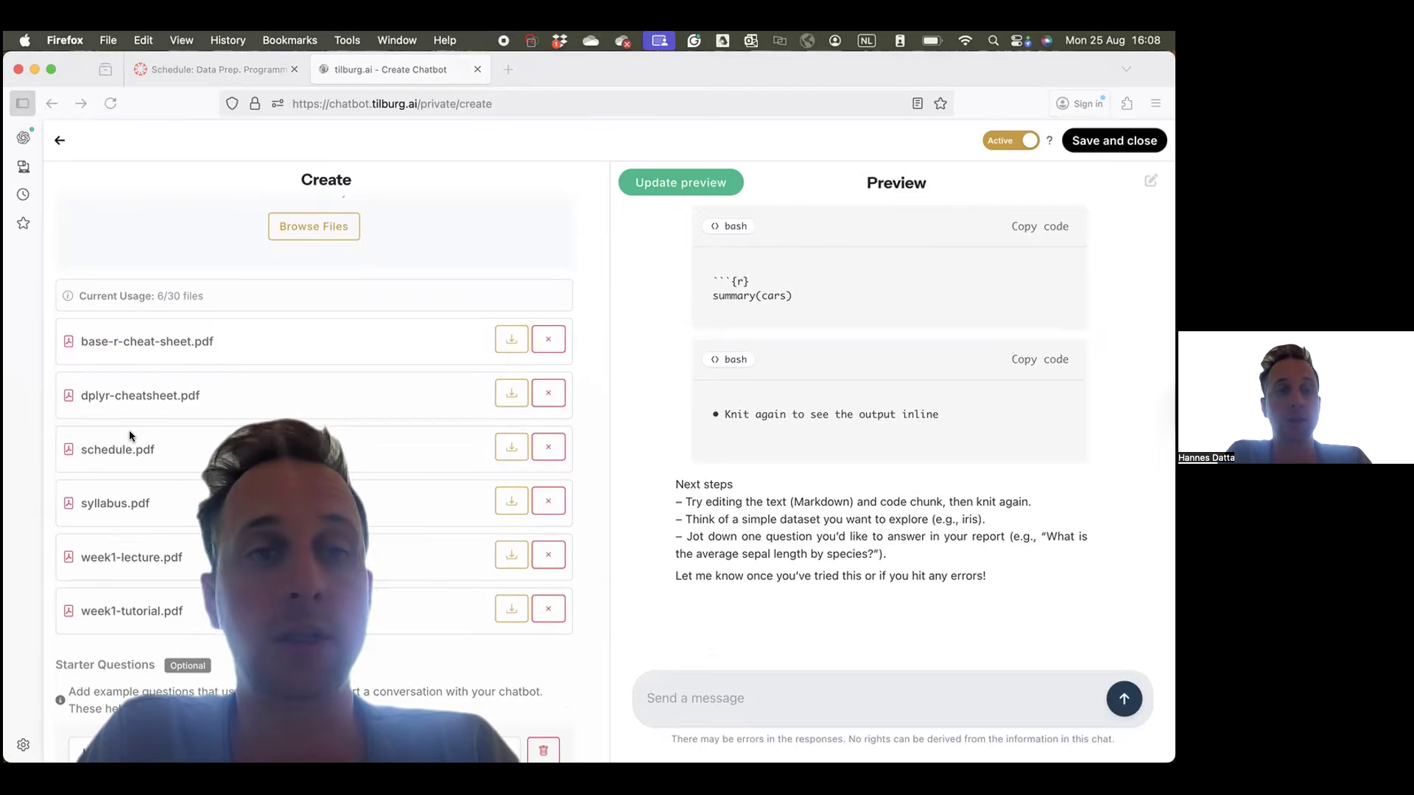
{"action": "scroll", "coordinate": [130, 430], "scroll_direction": "up", "scroll_amount": 10}
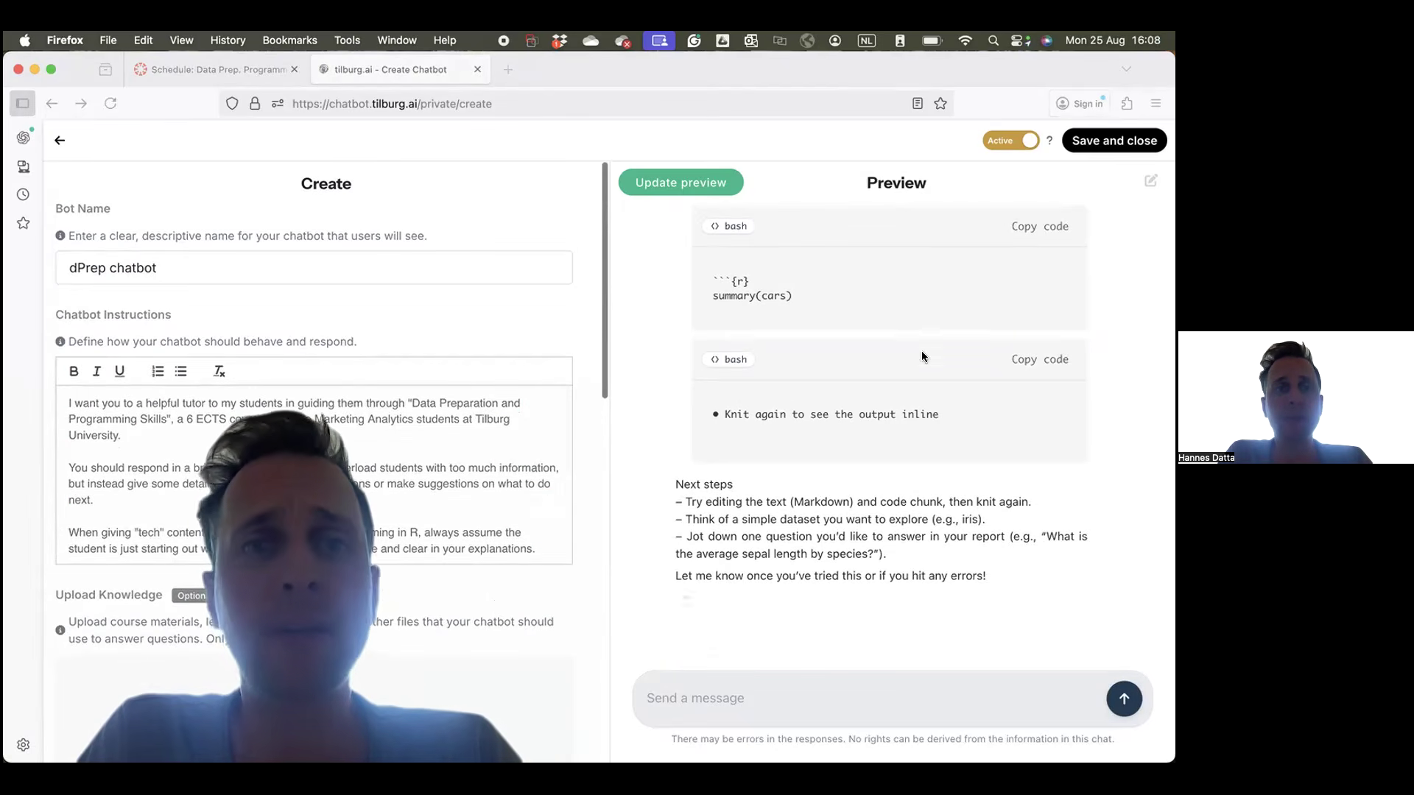
{"action": "left_click", "coordinate": [1118, 147]}
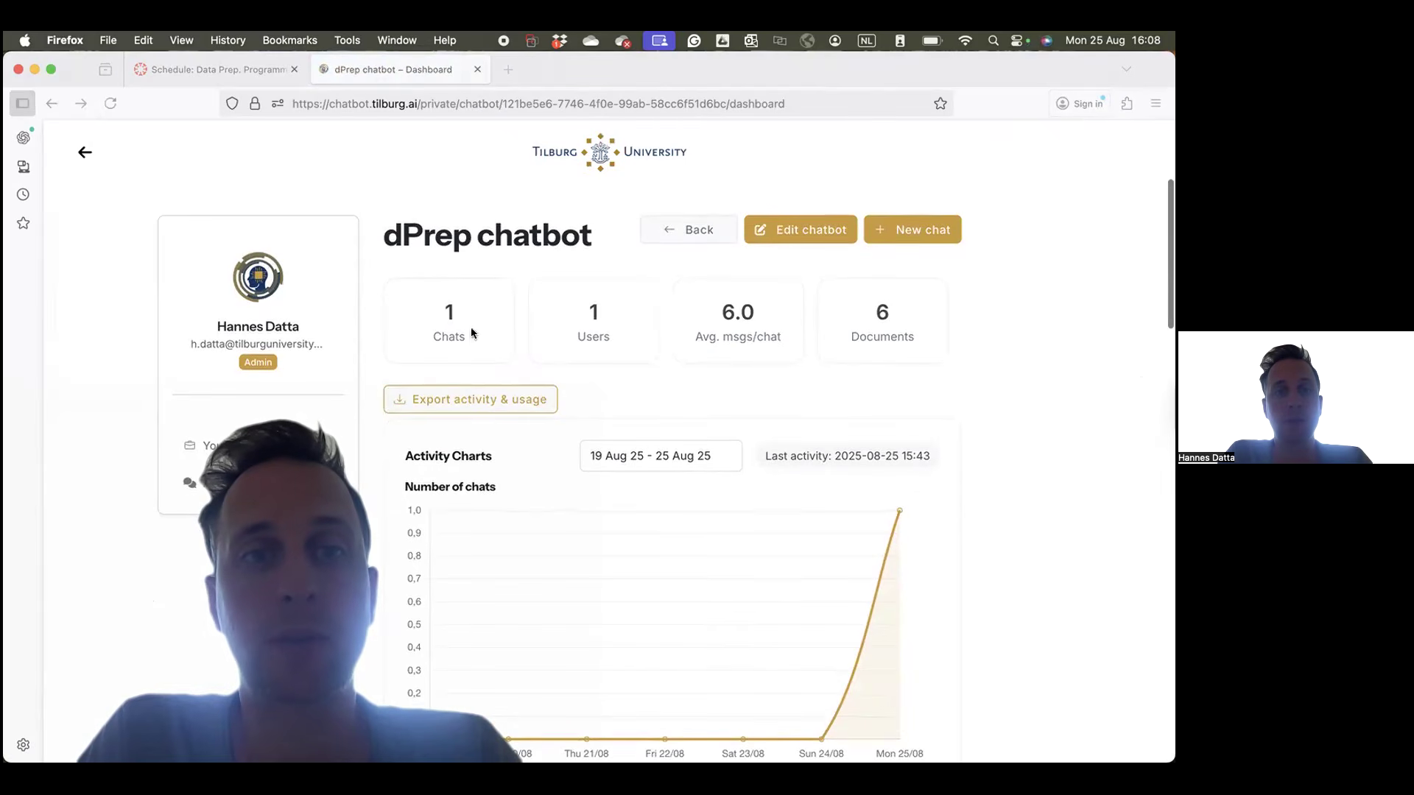
{"action": "left_click", "coordinate": [264, 446]}
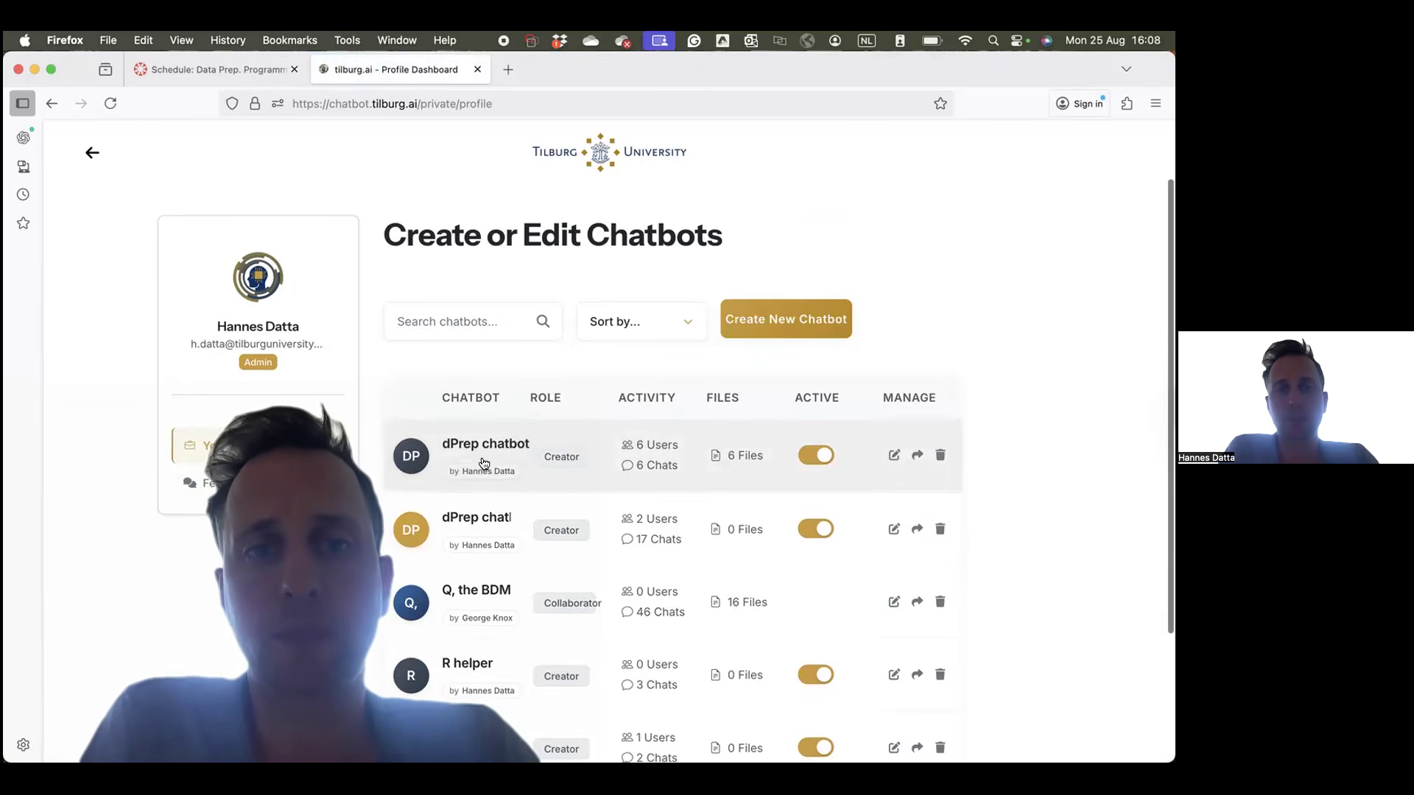
Step: Copy the dPrep chatbot's user invitation link and its collaborator invitation link, and close the share links
{"action": "left_click", "coordinate": [917, 456]}
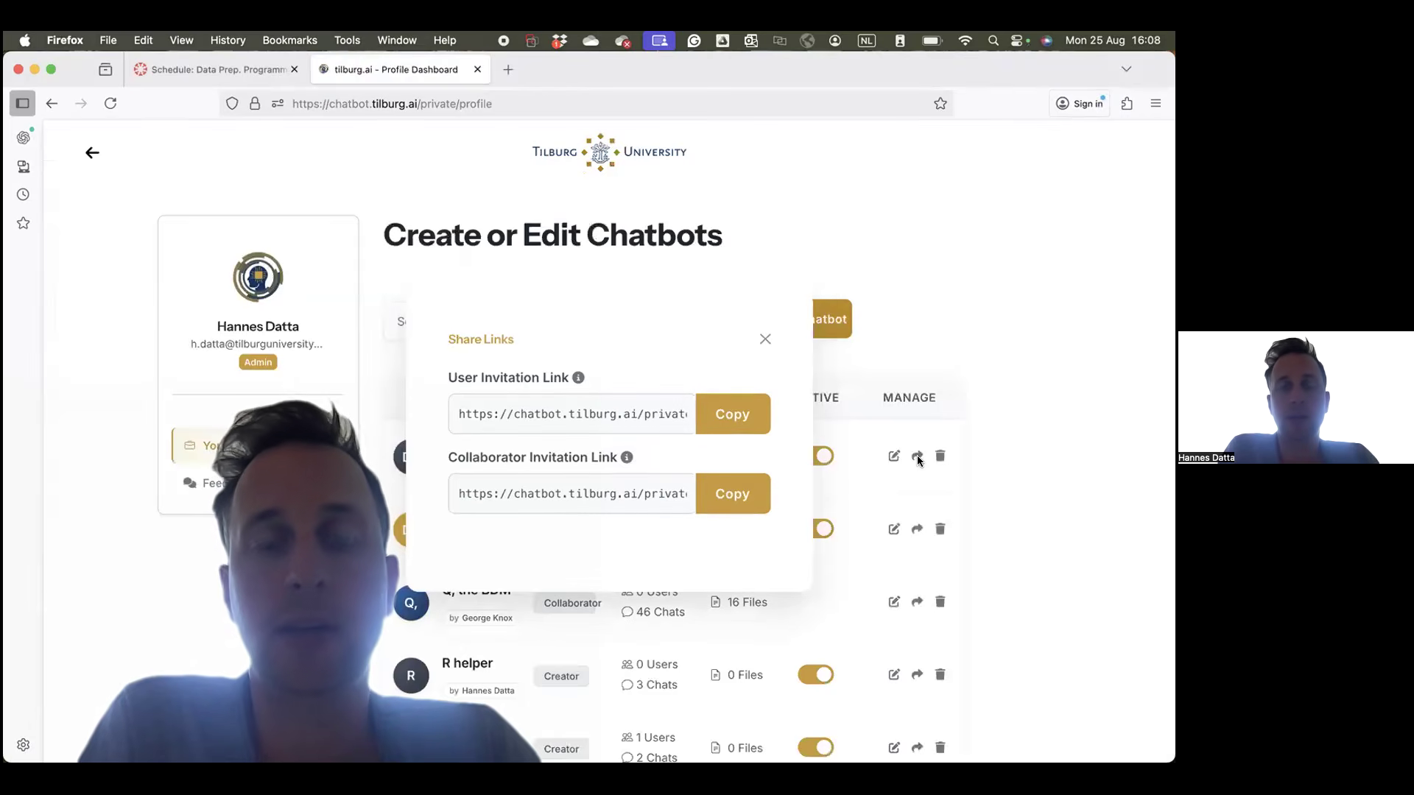
{"action": "left_click", "coordinate": [726, 408]}
{"action": "left_click", "coordinate": [667, 495]}
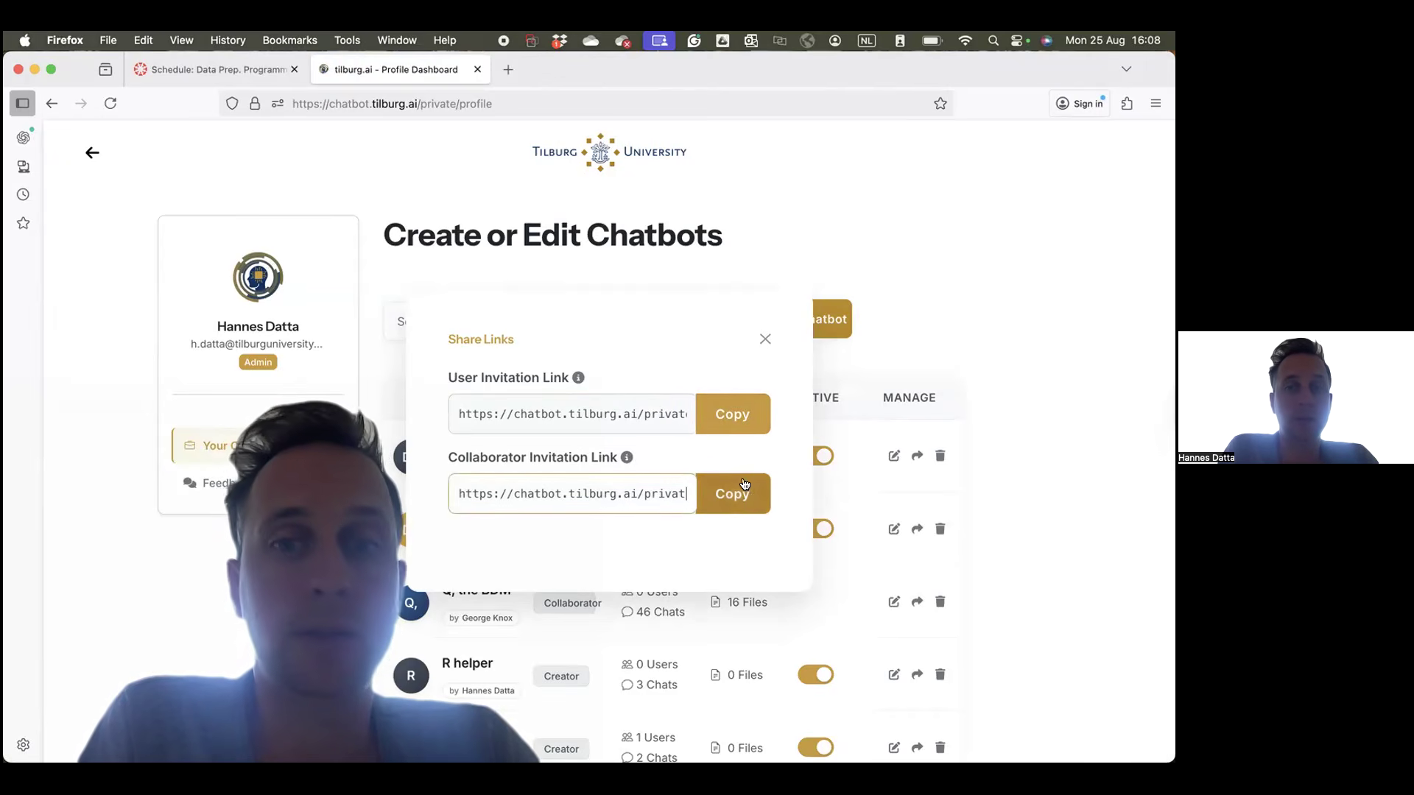
{"action": "left_click", "coordinate": [729, 503]}
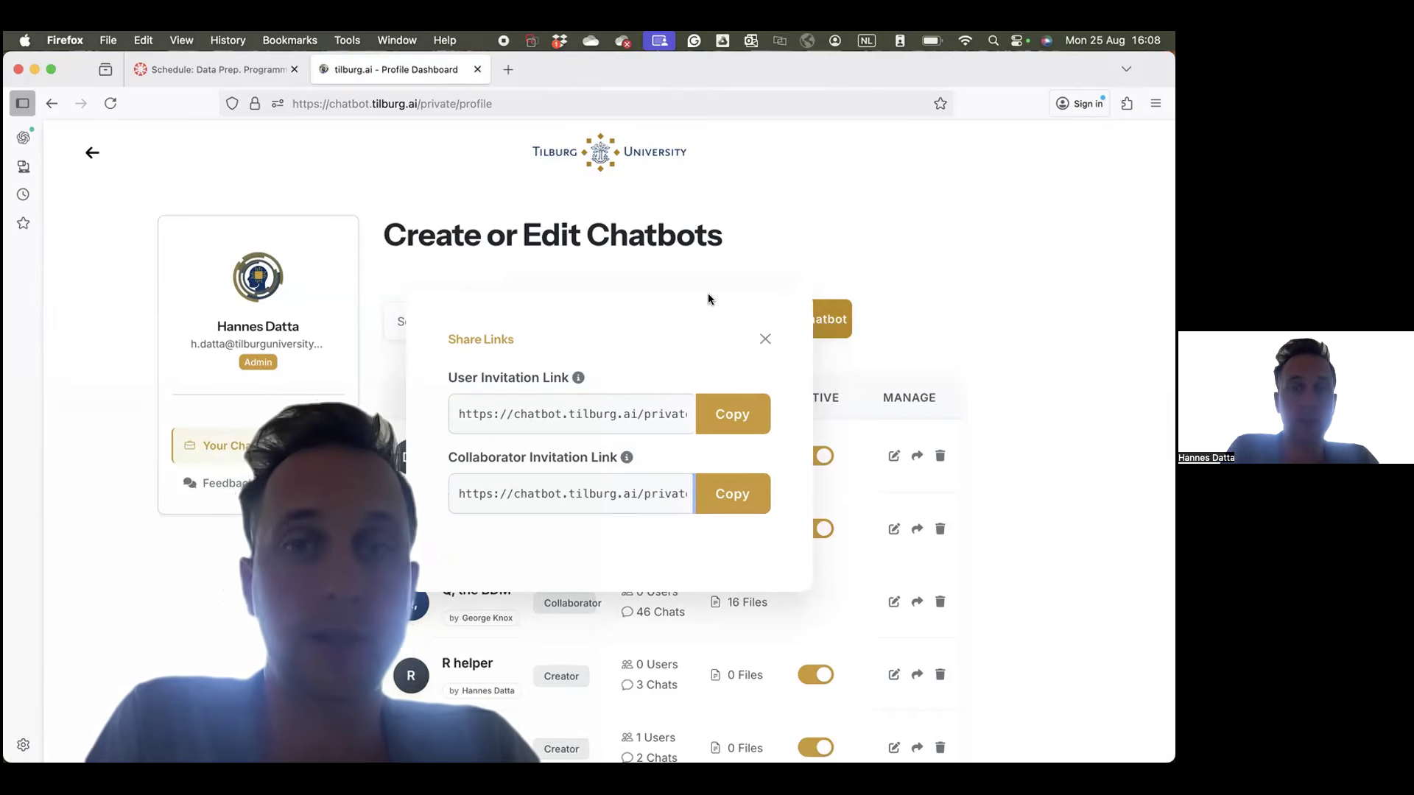
{"action": "left_click", "coordinate": [766, 311]}
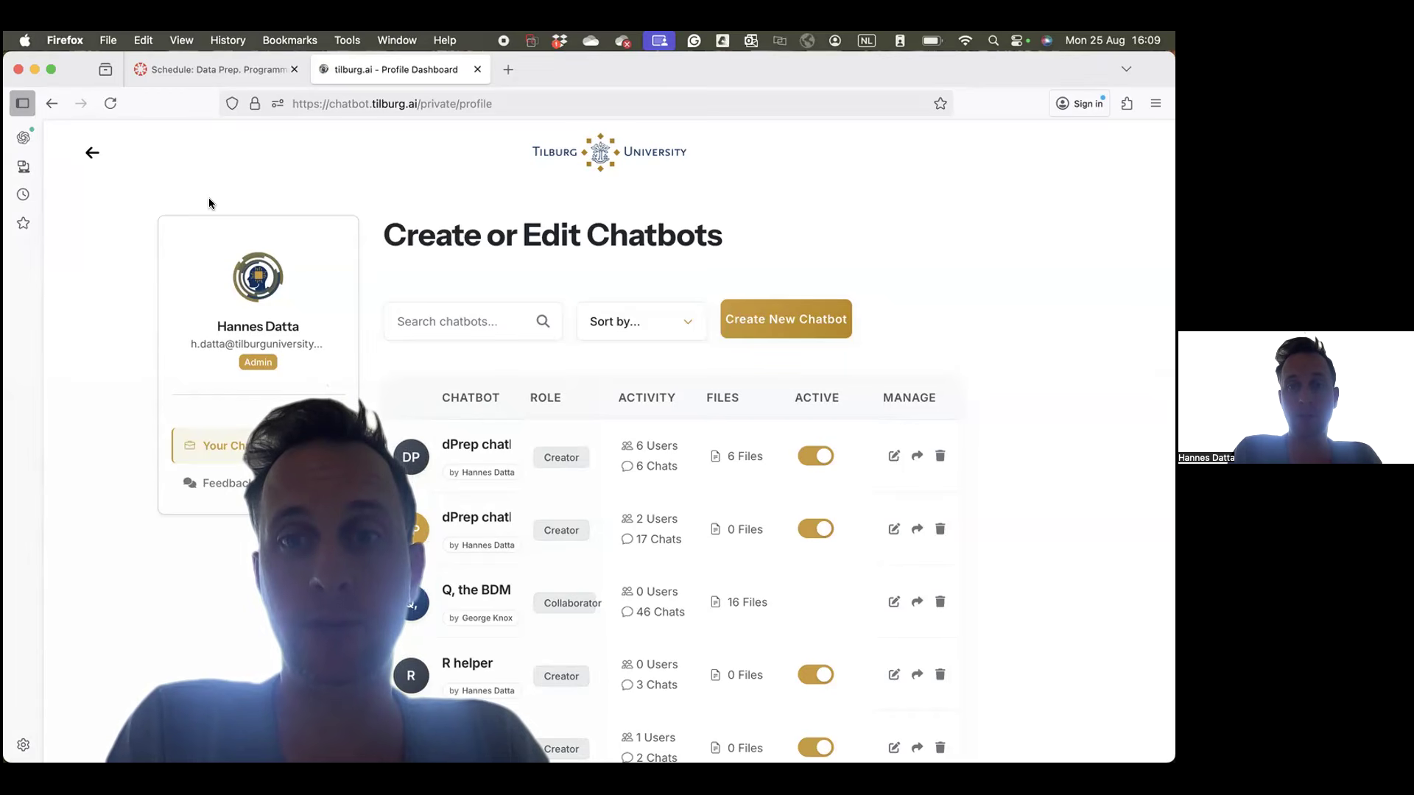
Step: Deactivate the dPrep chatbot with 6 files and activate it again
{"action": "left_click", "coordinate": [815, 456]}
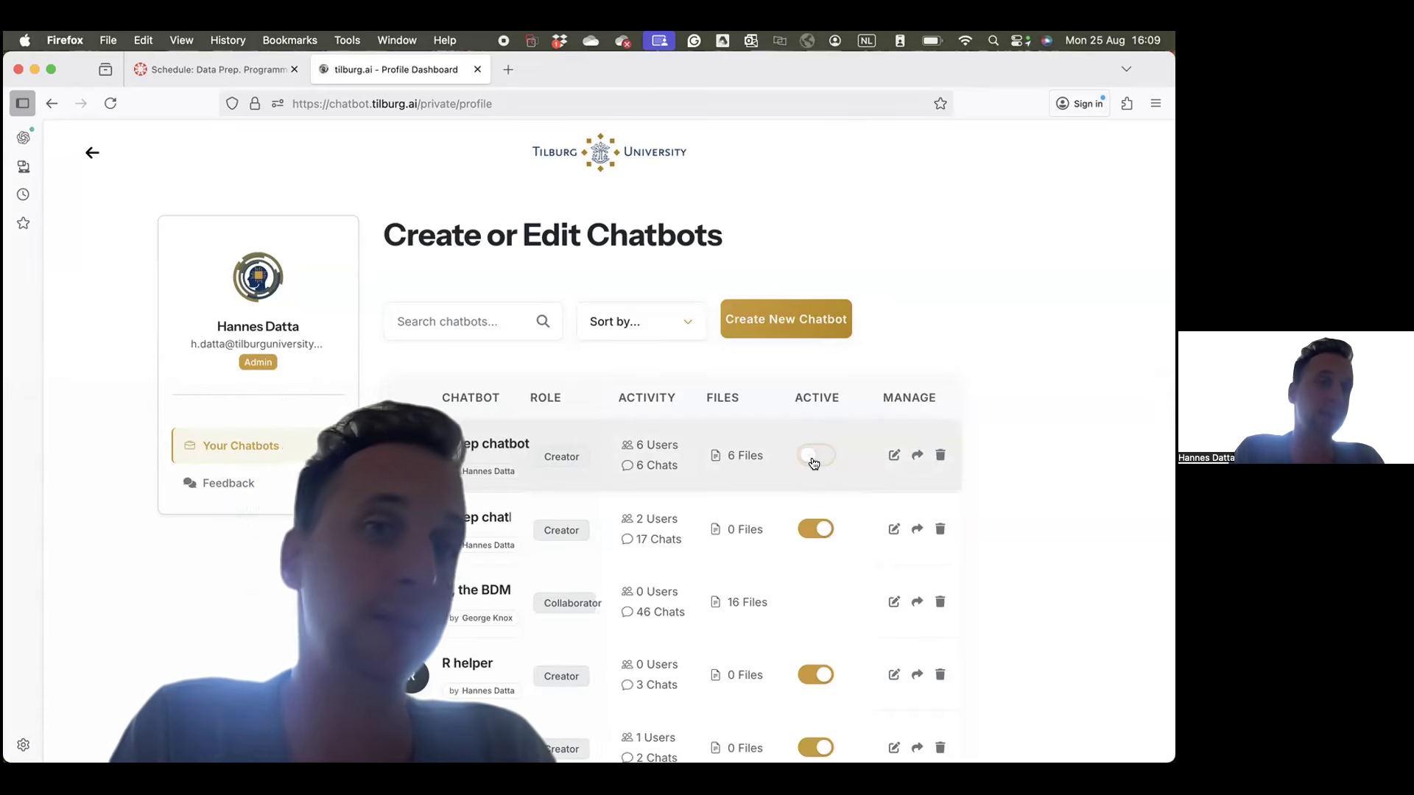
{"action": "left_click", "coordinate": [814, 457]}
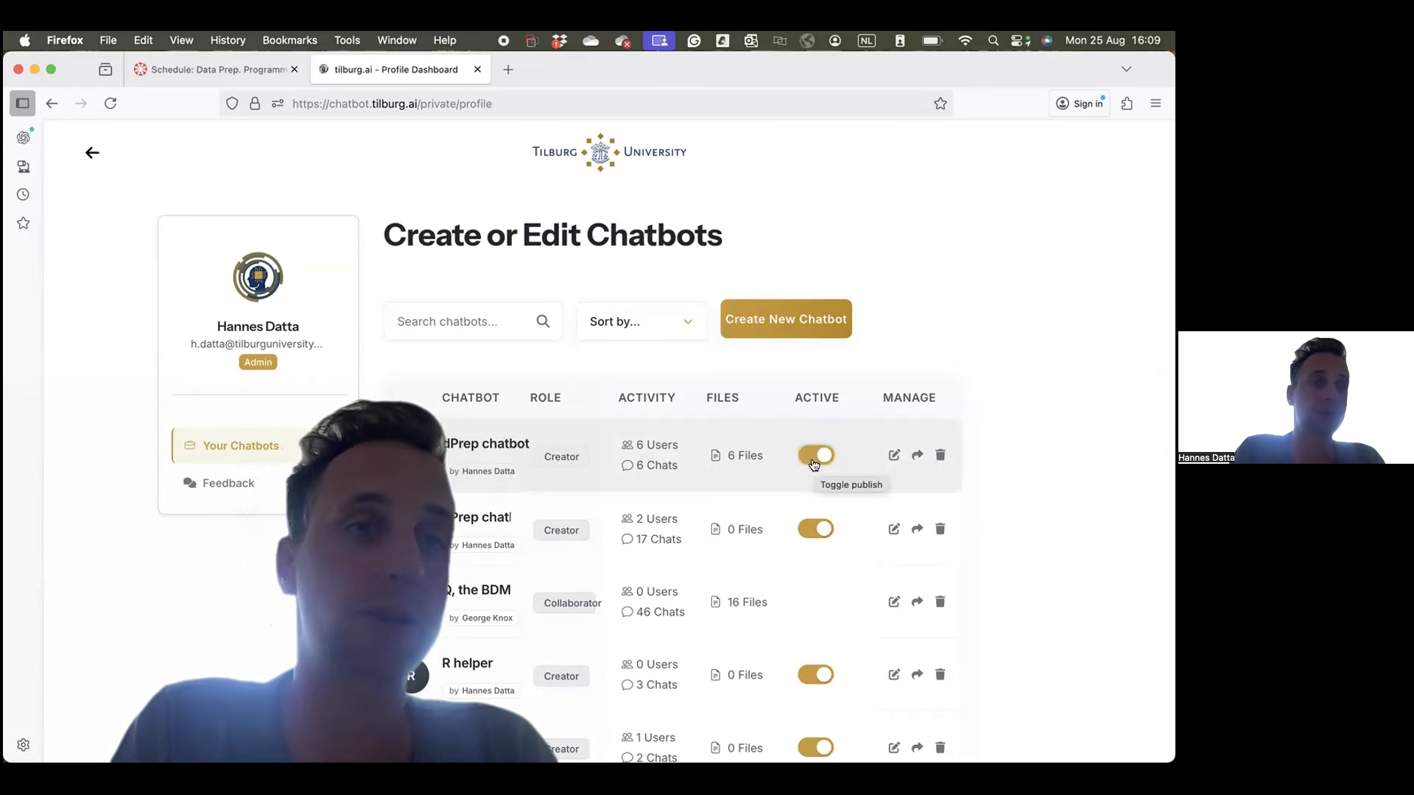